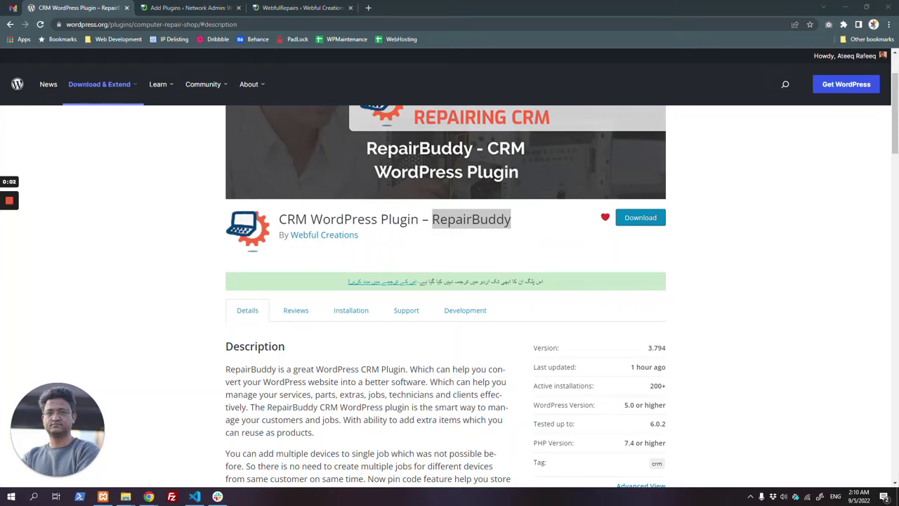
Step: Highlight the wordpress.org domain and the plugin version 3.794 on the plugin page
{"action": "left_click_drag", "start_coordinate": [87, 24], "coordinate": [130, 24]}
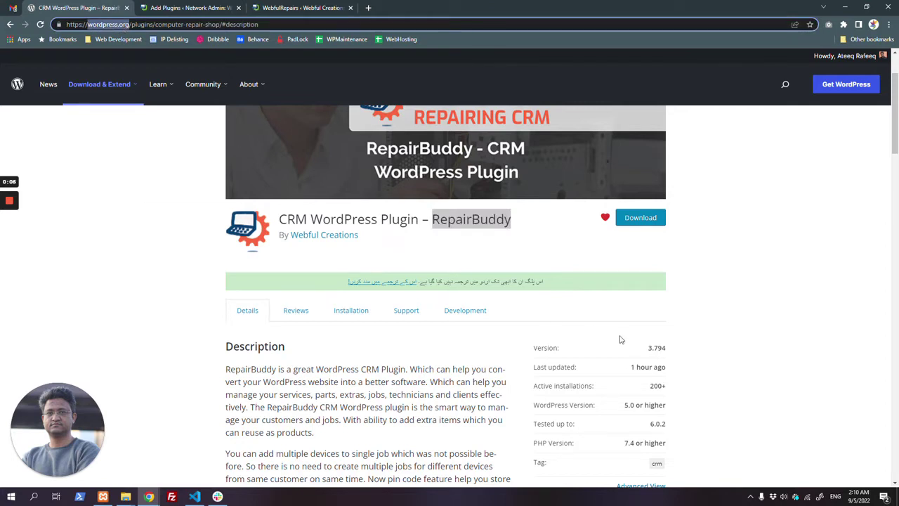
{"action": "mouse_move", "coordinate": [663, 348]}
{"action": "left_mouse_down"}
{"action": "mouse_move", "coordinate": [652, 349]}
{"action": "mouse_move", "coordinate": [668, 352]}
{"action": "left_mouse_up"}
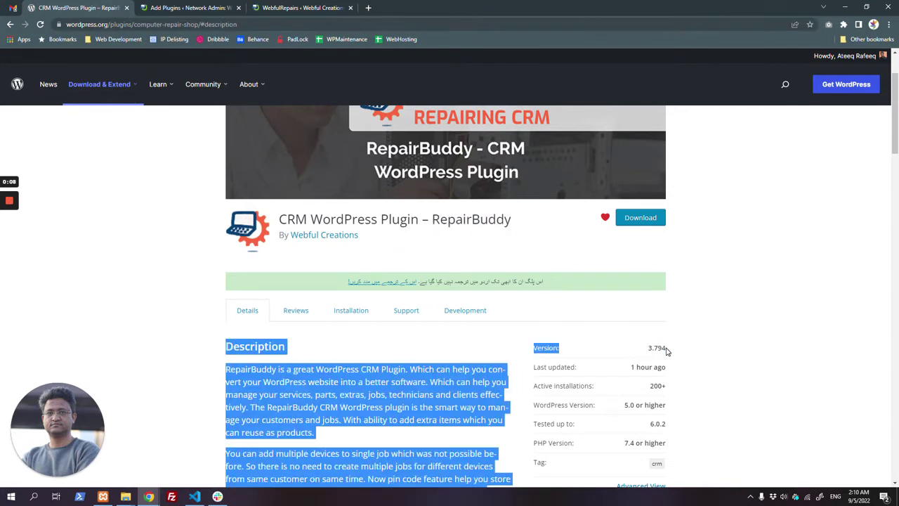
{"action": "double_click", "coordinate": [665, 350]}
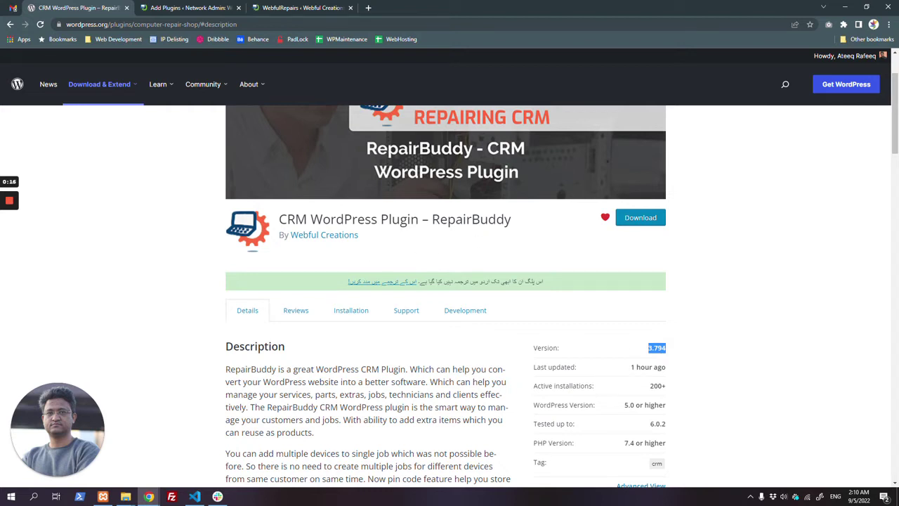
Step: Copy the plugin name RepairBuddy and close the plugin directory page
{"action": "double_click", "coordinate": [471, 219]}
{"action": "right_click", "coordinate": [472, 220]}
{"action": "left_click", "coordinate": [492, 224]}
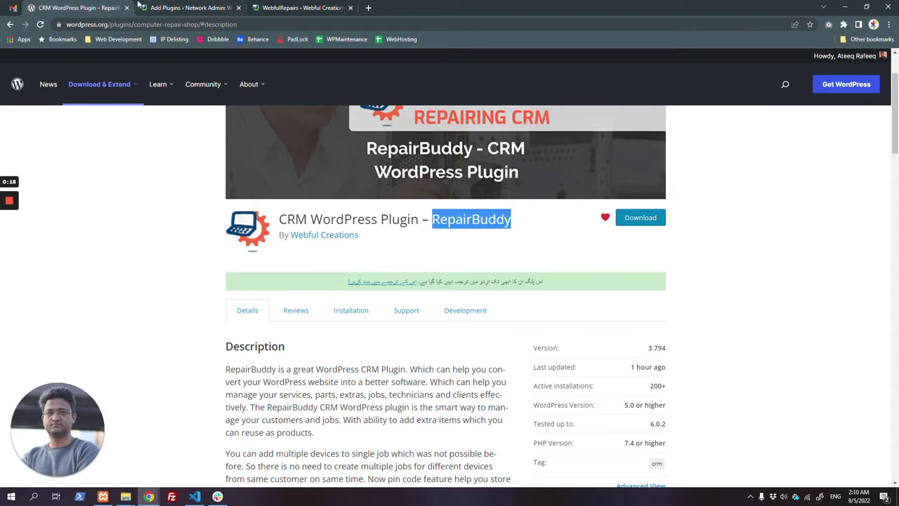
{"action": "left_click", "coordinate": [126, 7]}
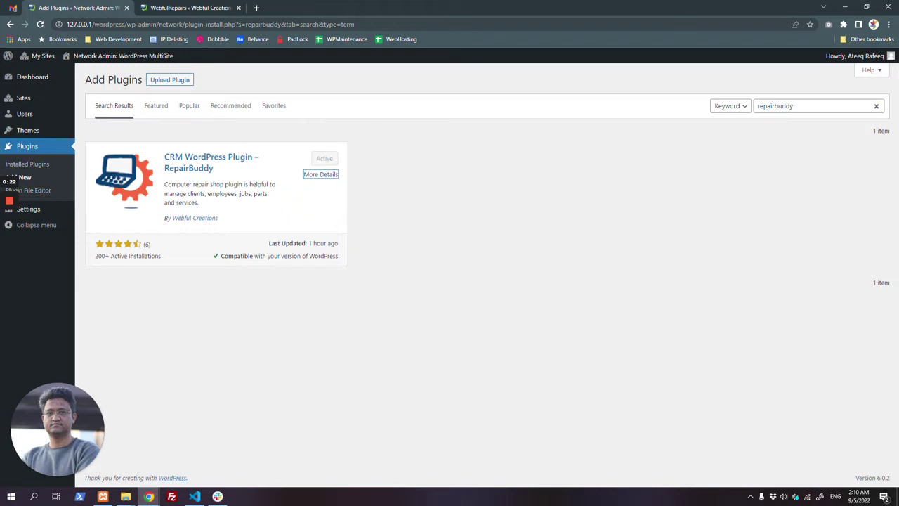
Step: Rename the plugin menu from WebfulRepairs to Mobile Repair and save the settings
{"action": "double_click", "coordinate": [776, 106]}
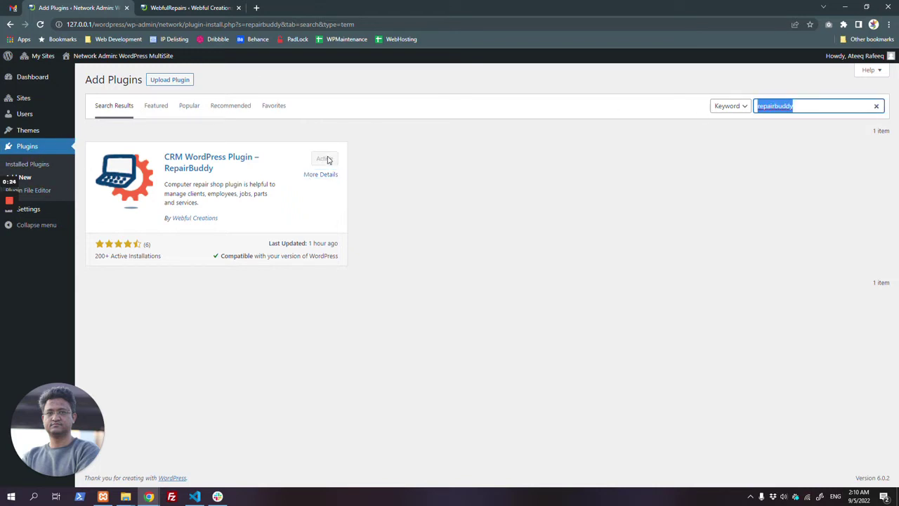
{"action": "middle_click", "coordinate": [104, 5]}
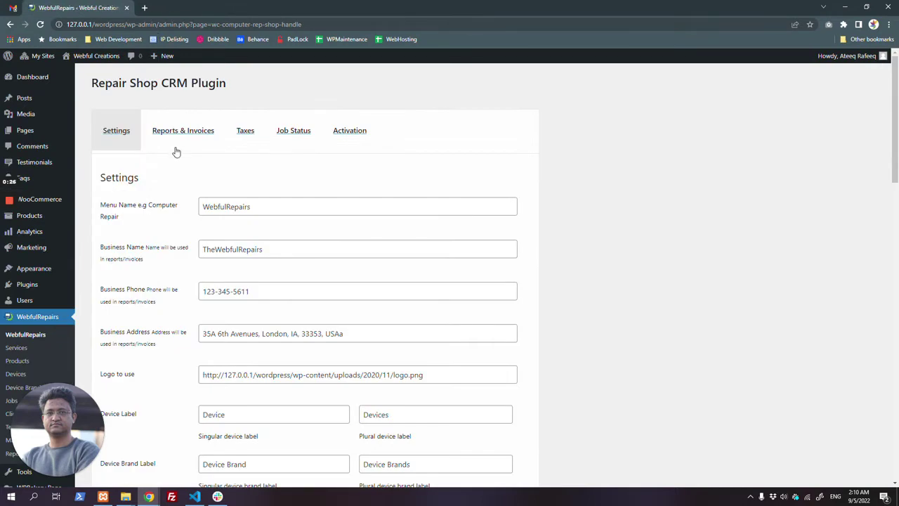
{"action": "scroll", "coordinate": [172, 155], "scroll_direction": "down", "scroll_amount": 1}
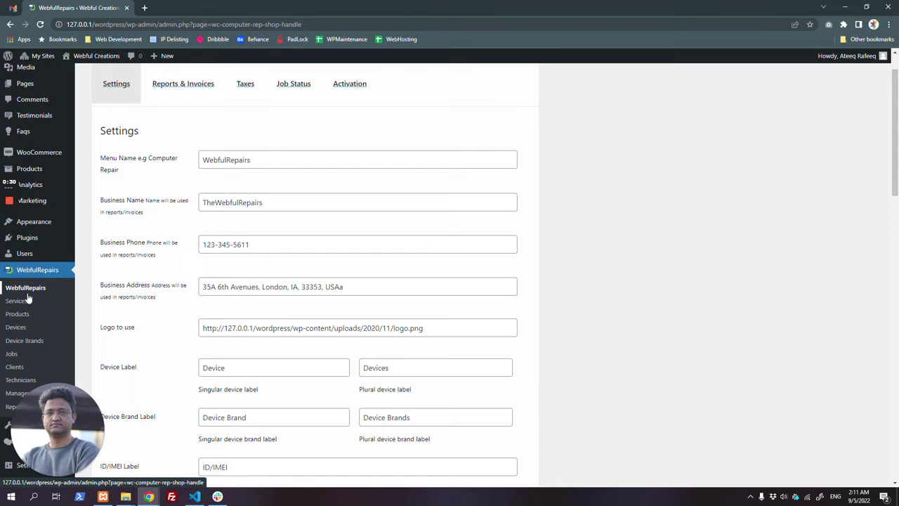
{"action": "left_click", "coordinate": [107, 168]}
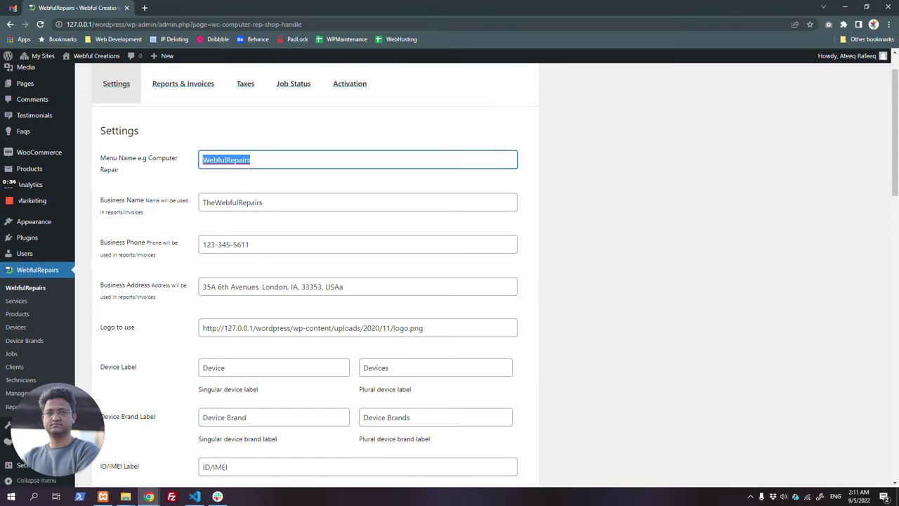
{"action": "type", "text": "Mobile"}
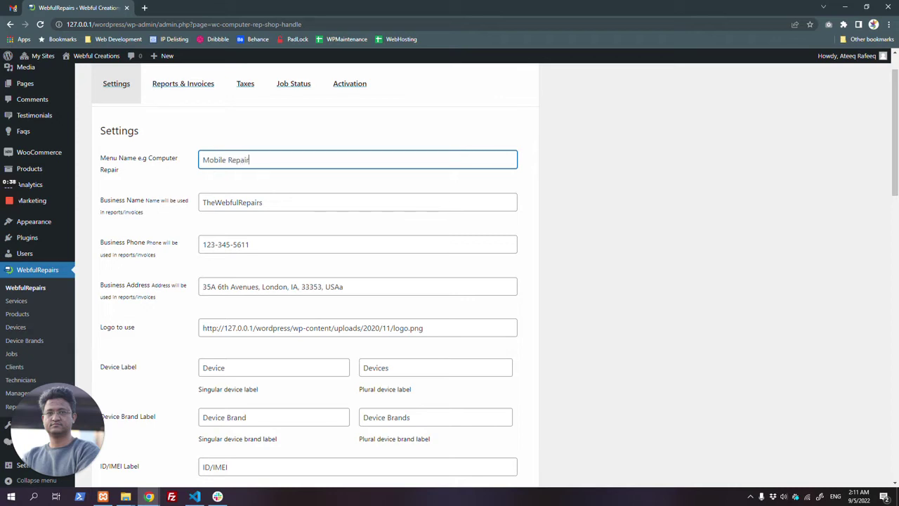
{"action": "scroll", "coordinate": [321, 325], "scroll_direction": "down", "scroll_amount": 15}
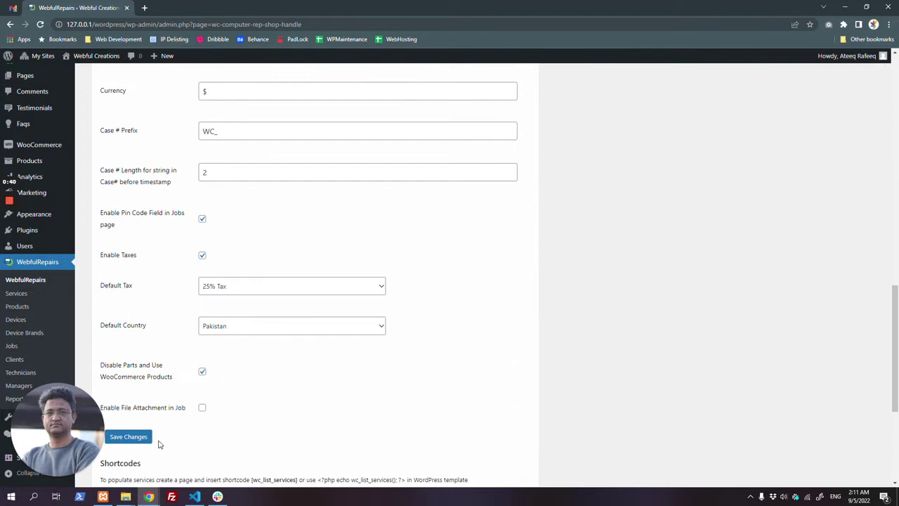
{"action": "left_click", "coordinate": [143, 440]}
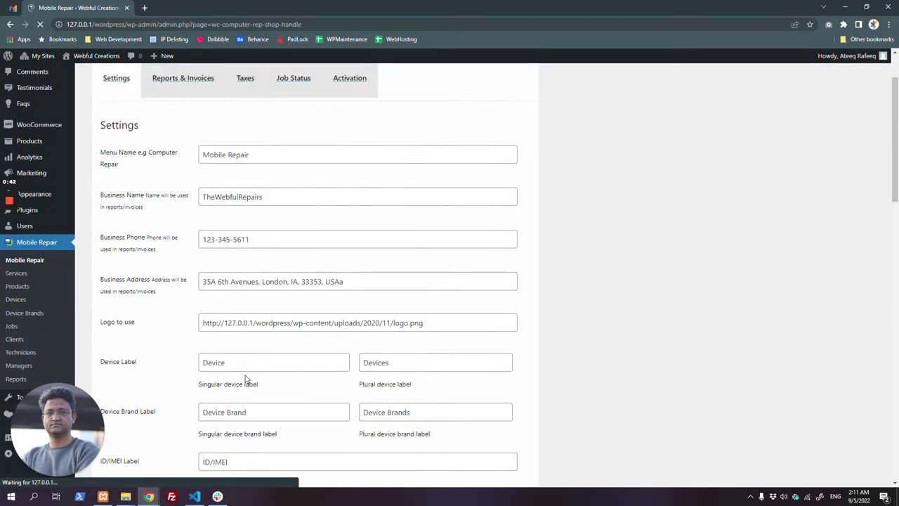
Step: Review the Request Quote heading and the [wc_book_my_service] booking shortcode in the settings
{"action": "scroll", "coordinate": [235, 361], "scroll_direction": "down", "scroll_amount": 10}
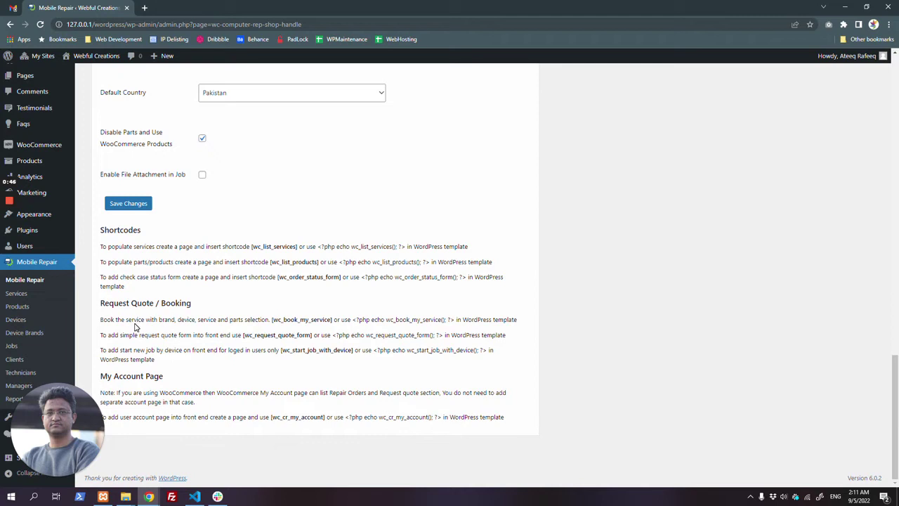
{"action": "left_click_drag", "start_coordinate": [100, 302], "coordinate": [155, 303]}
{"action": "left_click", "coordinate": [186, 303]}
{"action": "double_click", "coordinate": [187, 303]}
{"action": "left_click_drag", "start_coordinate": [271, 319], "coordinate": [333, 320]}
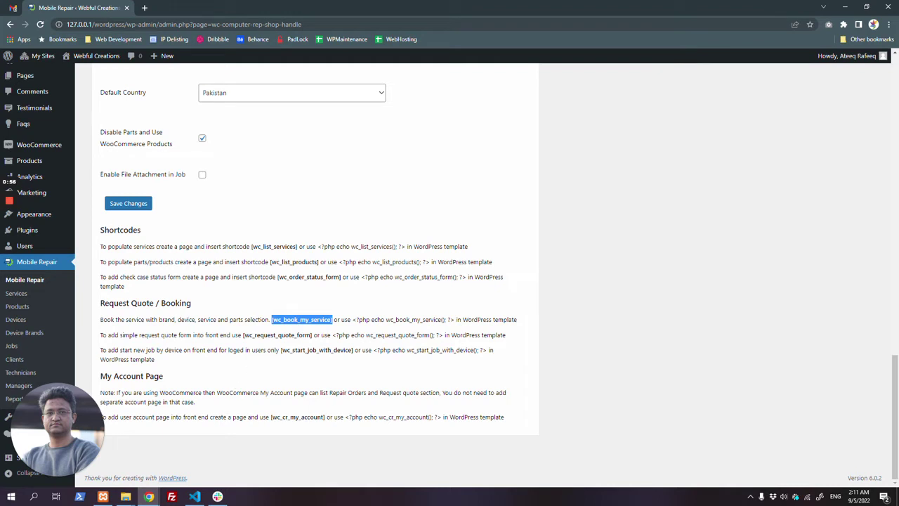
{"action": "mouse_move", "coordinate": [149, 496]}
{"action": "left_click", "coordinate": [196, 457]}
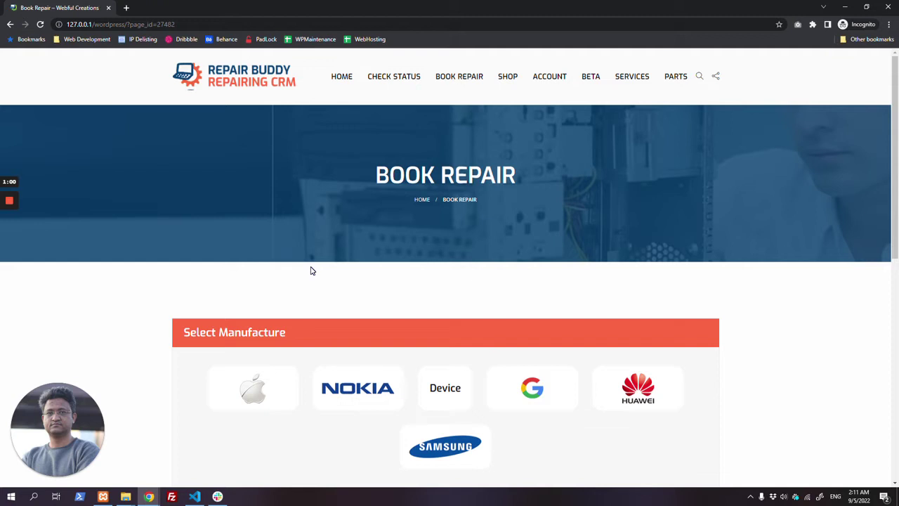
Step: Check the Select Manufacture logos on Book Repair, then open Mobile Repair > Device Brands in admin
{"action": "scroll", "coordinate": [375, 233], "scroll_direction": "down", "scroll_amount": 3}
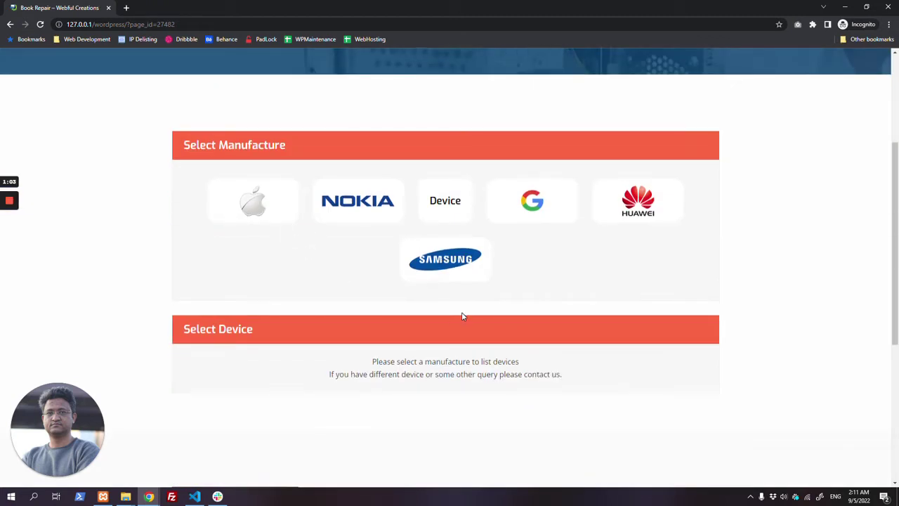
{"action": "triple_click", "coordinate": [263, 138]}
{"action": "left_click", "coordinate": [149, 497]}
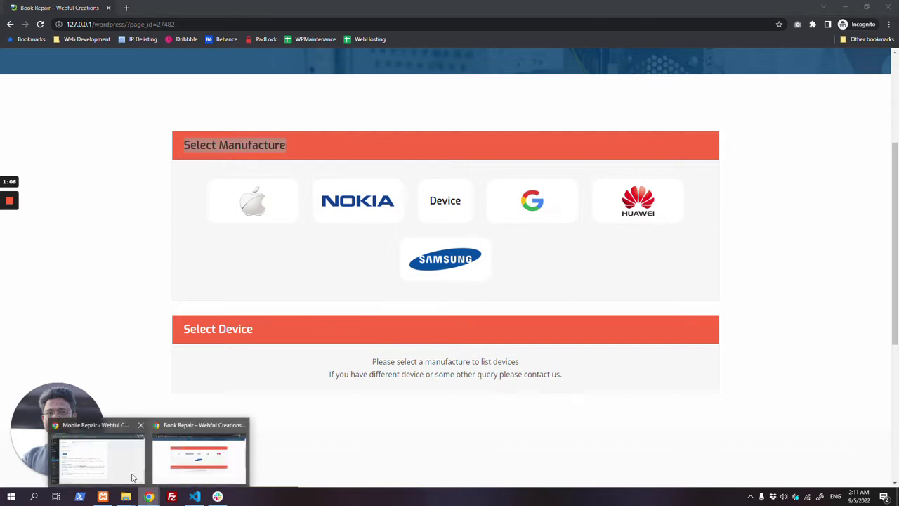
{"action": "left_click", "coordinate": [98, 455]}
{"action": "left_click", "coordinate": [29, 336]}
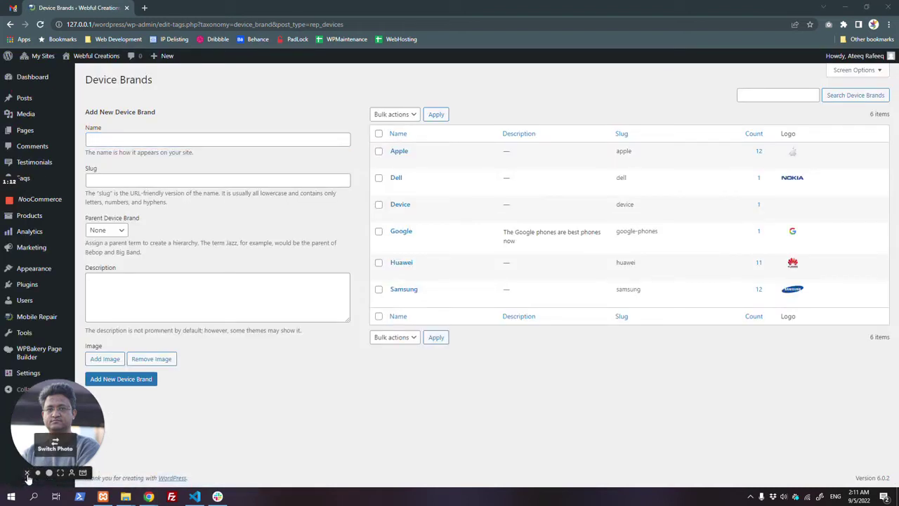
{"action": "mouse_move", "coordinate": [40, 324]}
{"action": "left_click", "coordinate": [95, 321]}
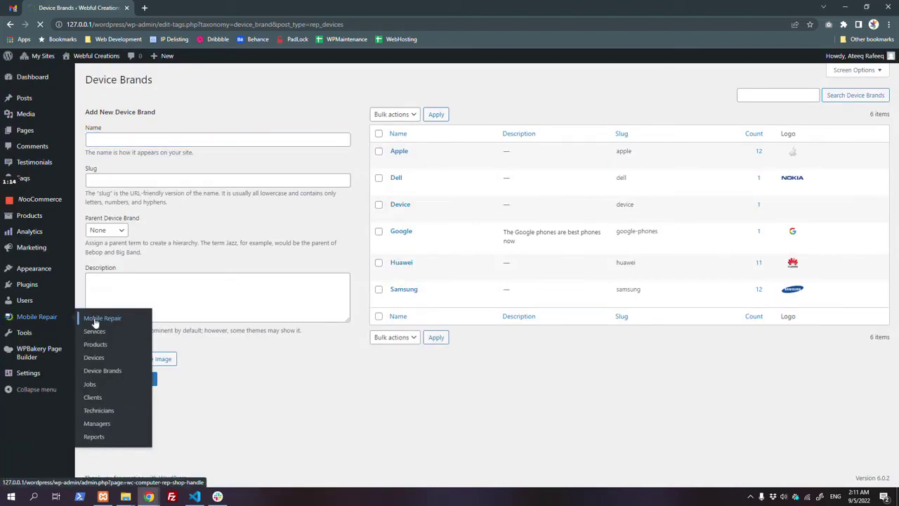
{"action": "scroll", "coordinate": [317, 283], "scroll_direction": "down", "scroll_amount": 3}
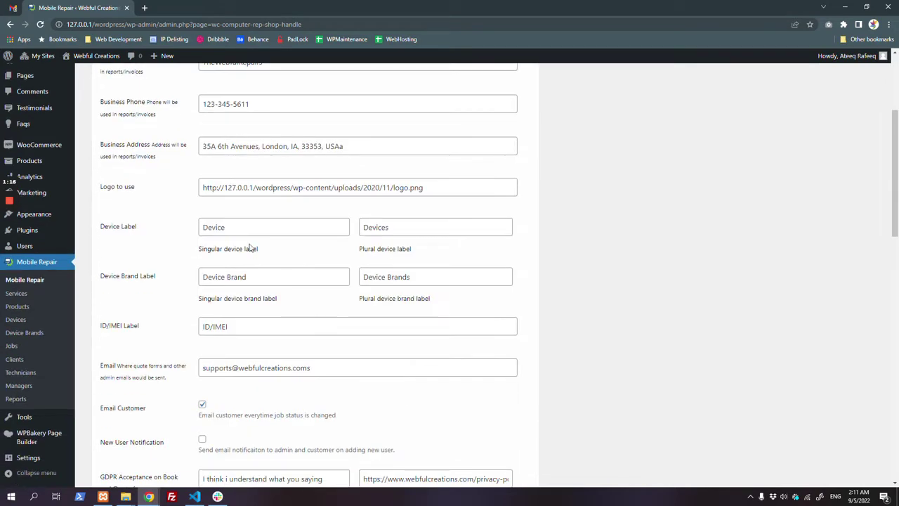
{"action": "double_click", "coordinate": [372, 277]}
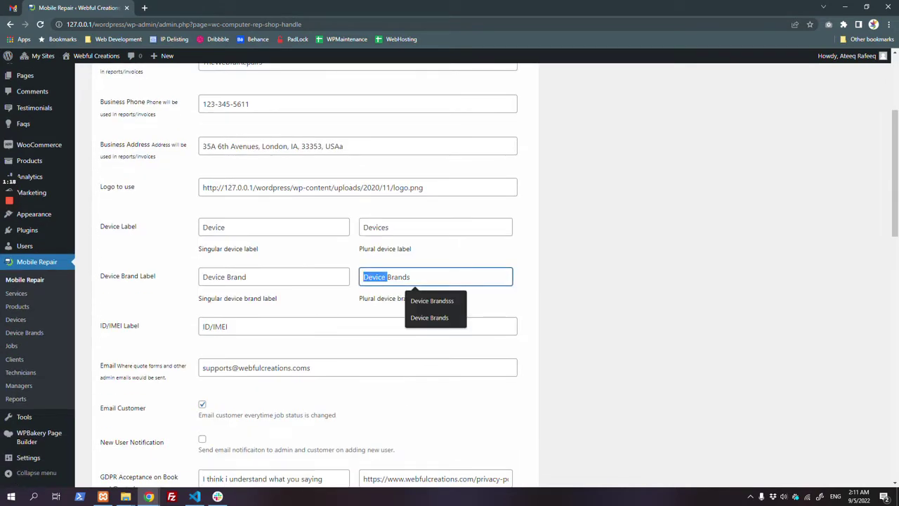
{"action": "key", "text": "End"}
{"action": "key", "text": "Home"}
{"action": "key", "text": "ctrl+shift+Right"}
{"action": "left_click", "coordinate": [256, 307]}
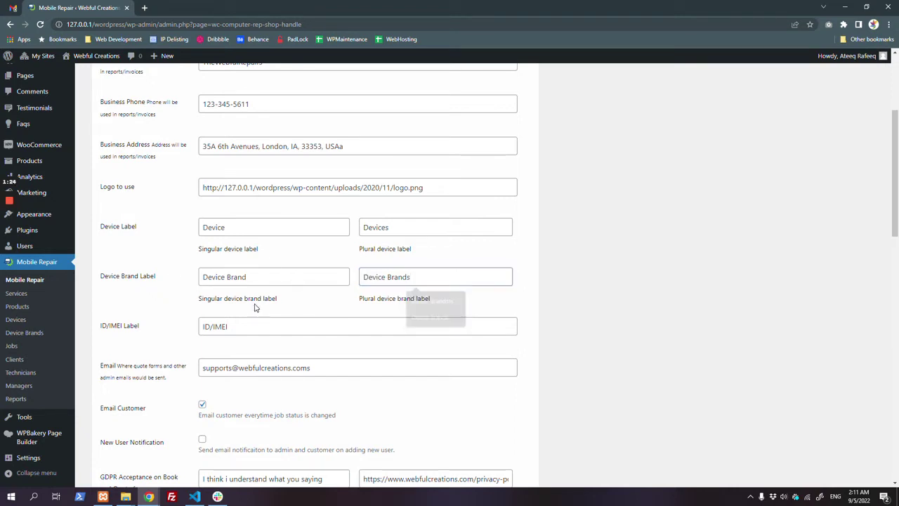
{"action": "double_click", "coordinate": [219, 326]}
{"action": "left_click_drag", "start_coordinate": [230, 326], "coordinate": [186, 331]}
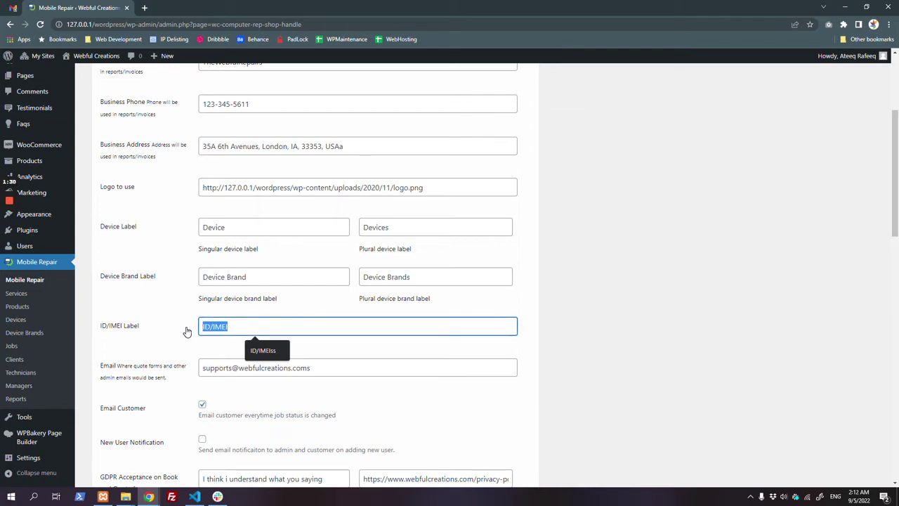
{"action": "left_click", "coordinate": [35, 334]}
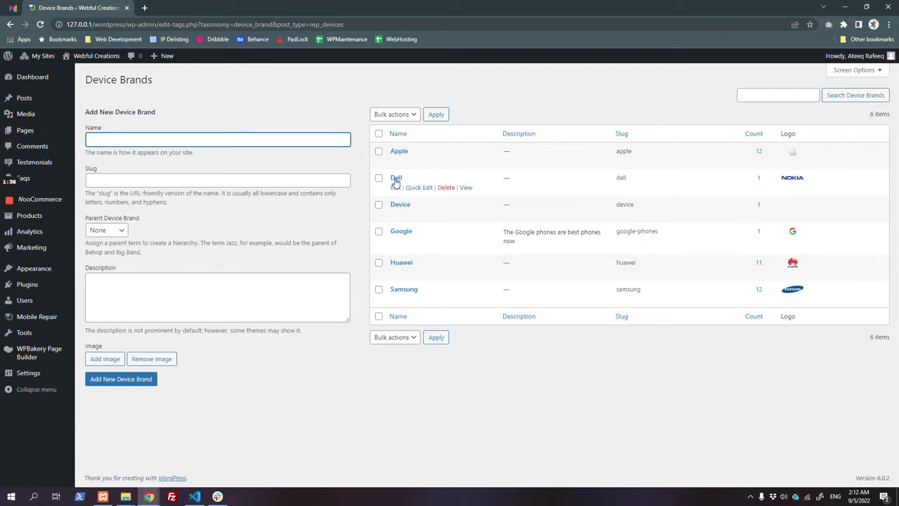
{"action": "left_click", "coordinate": [113, 359]}
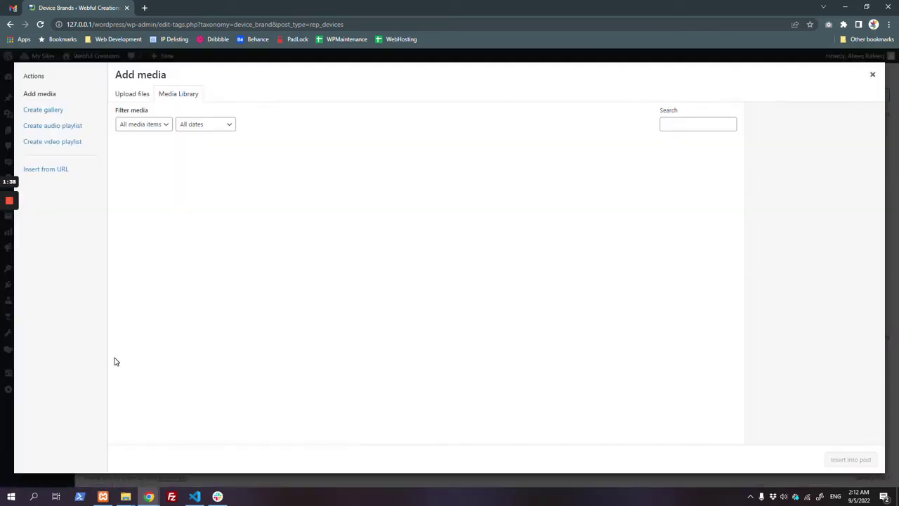
{"action": "key", "text": "Escape"}
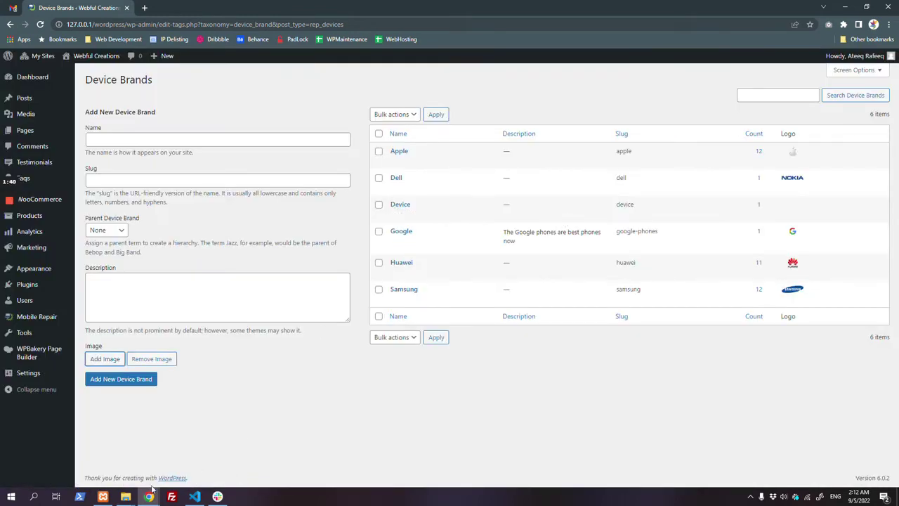
Step: Compare the Book Repair manufacturer step with the admin Devices list
{"action": "mouse_move", "coordinate": [151, 493]}
{"action": "left_click", "coordinate": [202, 457]}
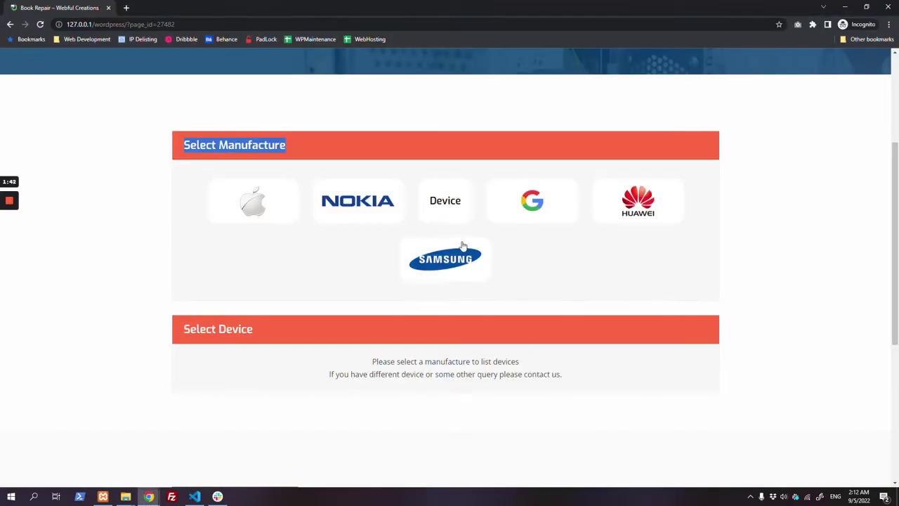
{"action": "left_click_drag", "start_coordinate": [462, 201], "coordinate": [430, 201]}
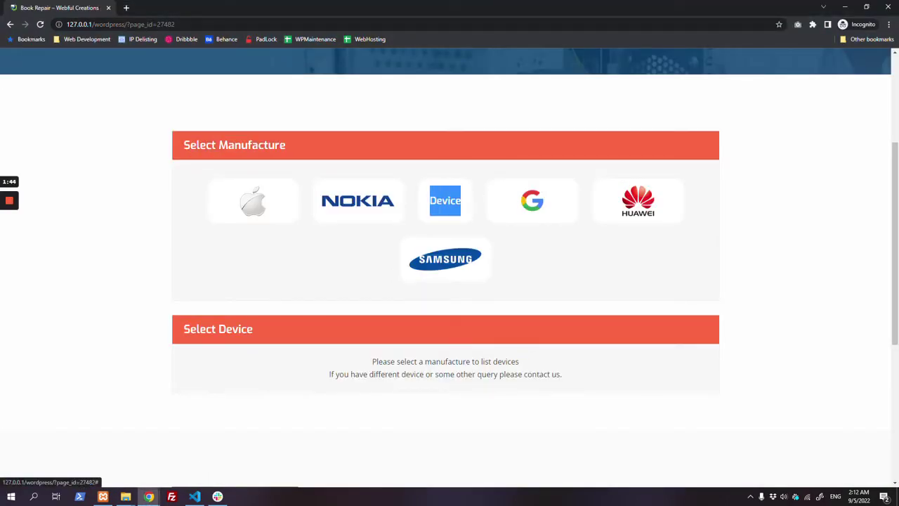
{"action": "left_click", "coordinate": [412, 175]}
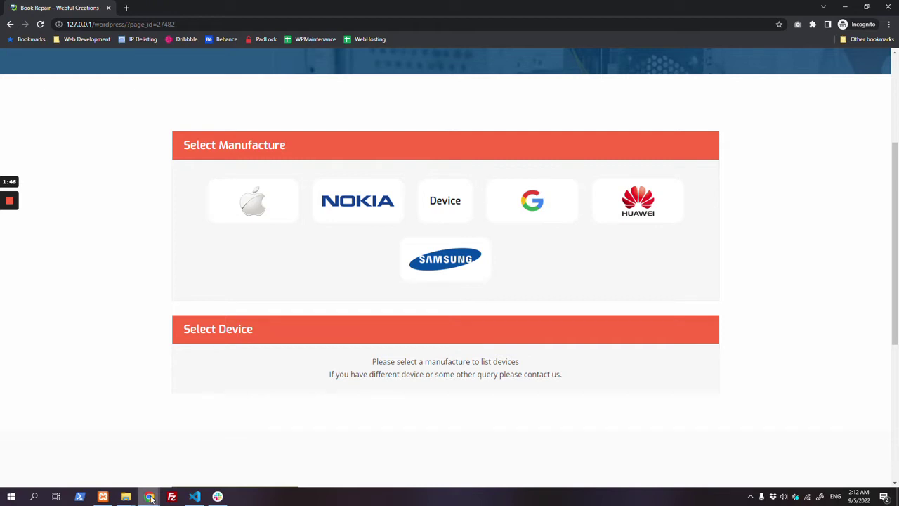
{"action": "mouse_move", "coordinate": [150, 496]}
{"action": "left_click", "coordinate": [123, 464]}
{"action": "mouse_move", "coordinate": [40, 326]}
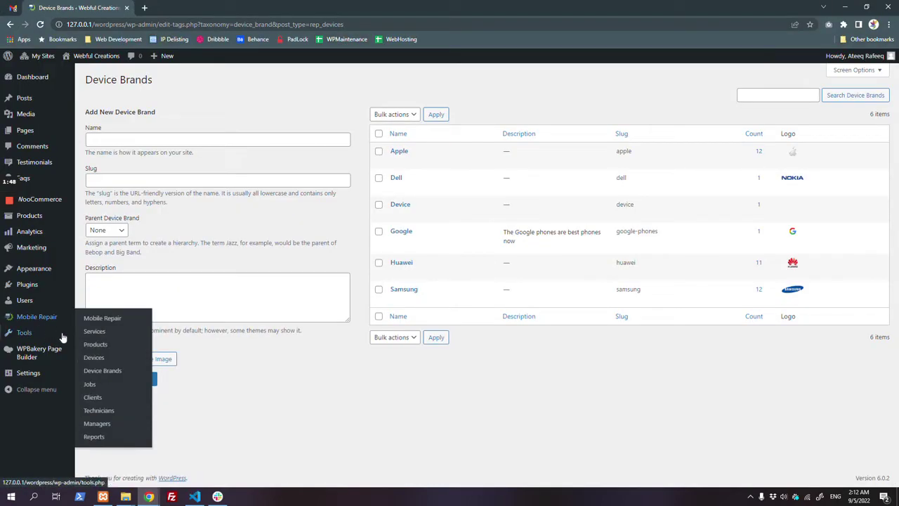
{"action": "left_click", "coordinate": [105, 358]}
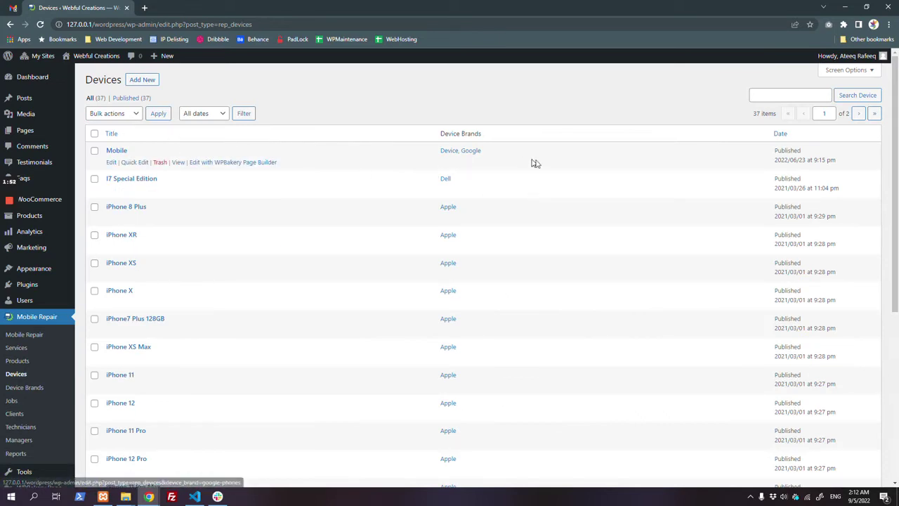
Step: Choose Samsung as the manufacturer on the Book Repair page, cross-checking the admin device list
{"action": "mouse_move", "coordinate": [160, 499]}
{"action": "left_click", "coordinate": [176, 473]}
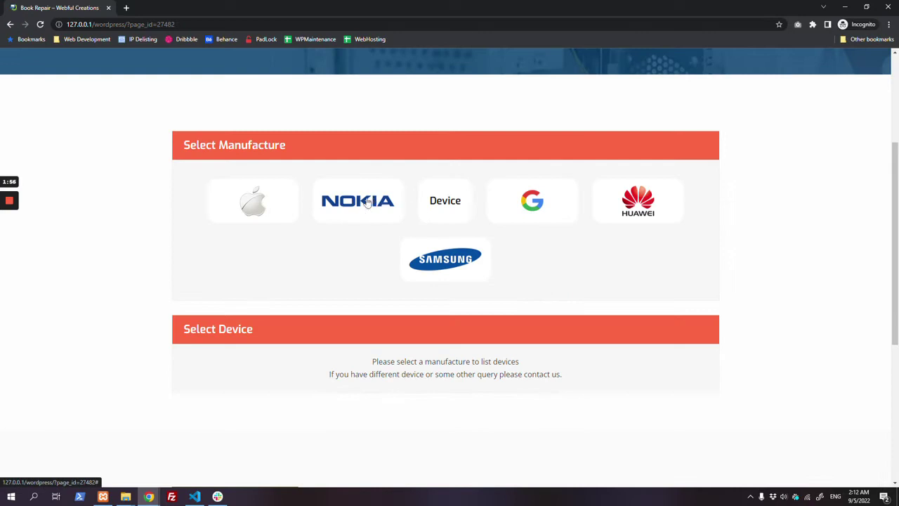
{"action": "left_click", "coordinate": [440, 260]}
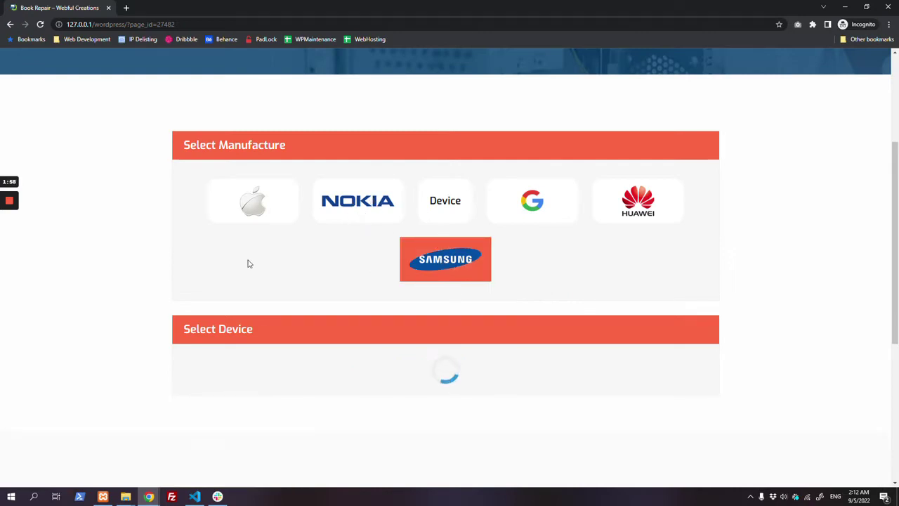
{"action": "scroll", "coordinate": [247, 263], "scroll_direction": "down", "scroll_amount": 1}
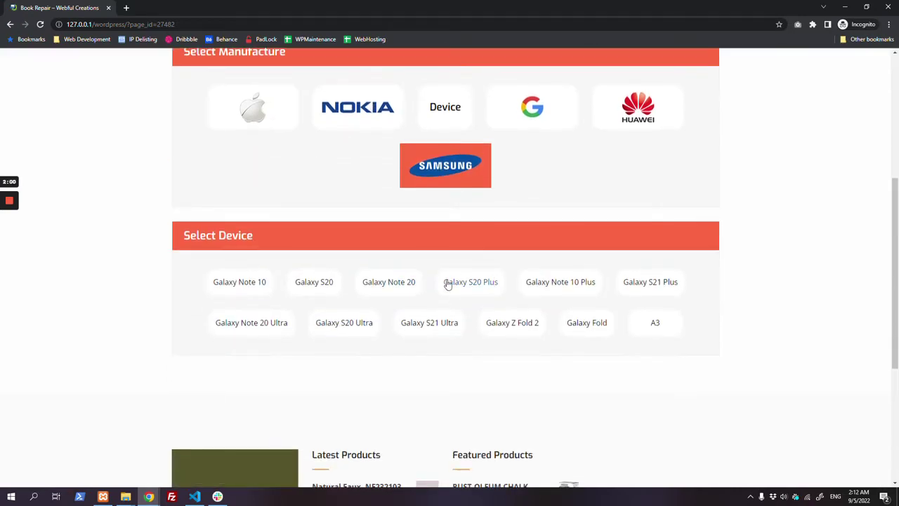
{"action": "mouse_move", "coordinate": [153, 496]}
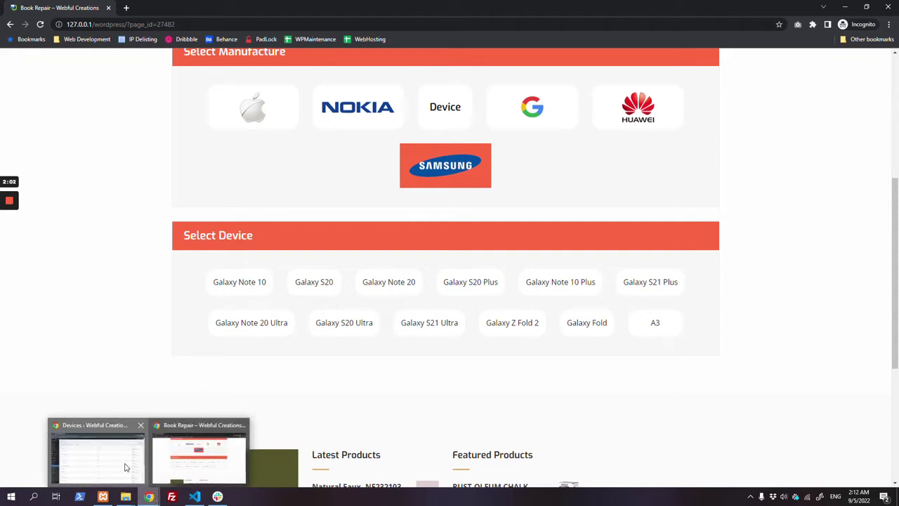
{"action": "left_click", "coordinate": [124, 466]}
{"action": "scroll", "coordinate": [502, 255], "scroll_direction": "down", "scroll_amount": 2}
{"action": "scroll", "coordinate": [495, 283], "scroll_direction": "down", "scroll_amount": 2}
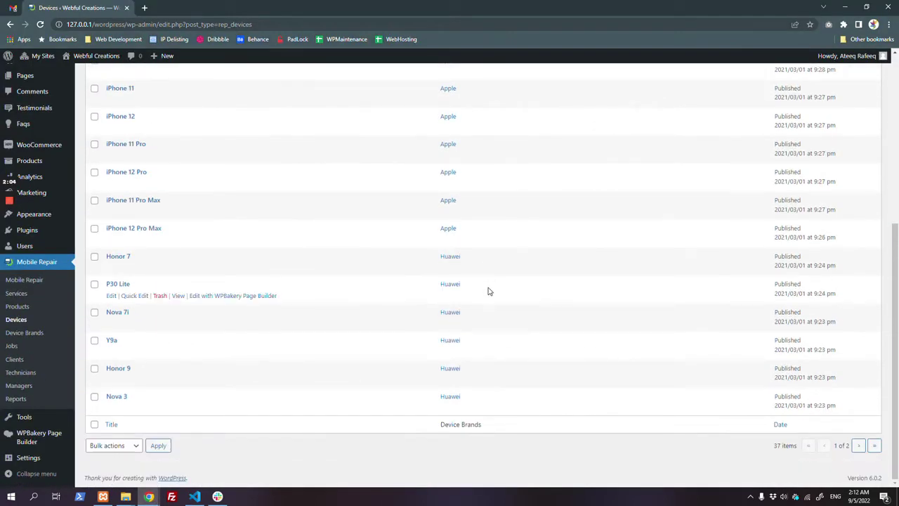
{"action": "key", "text": "alt+Tab"}
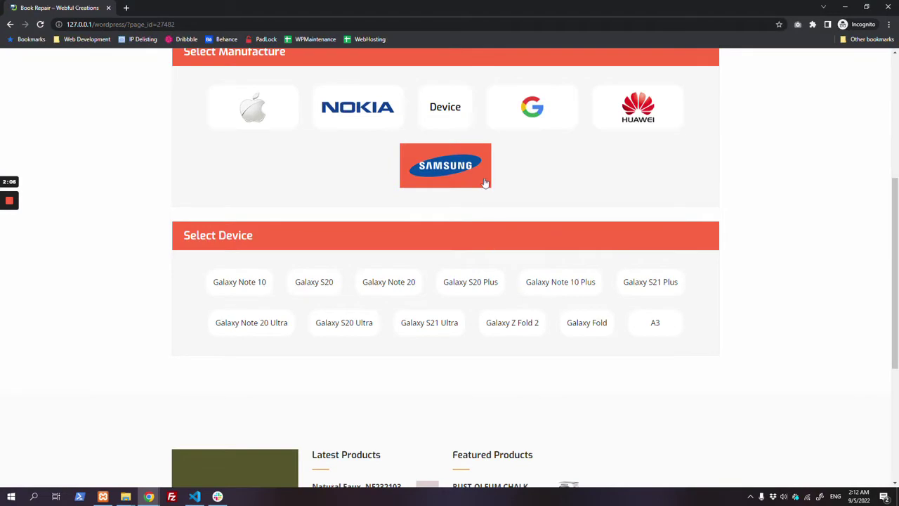
Step: Browse the Nokia and Apple models, then select the Samsung Galaxy Note 20
{"action": "left_click", "coordinate": [372, 106]}
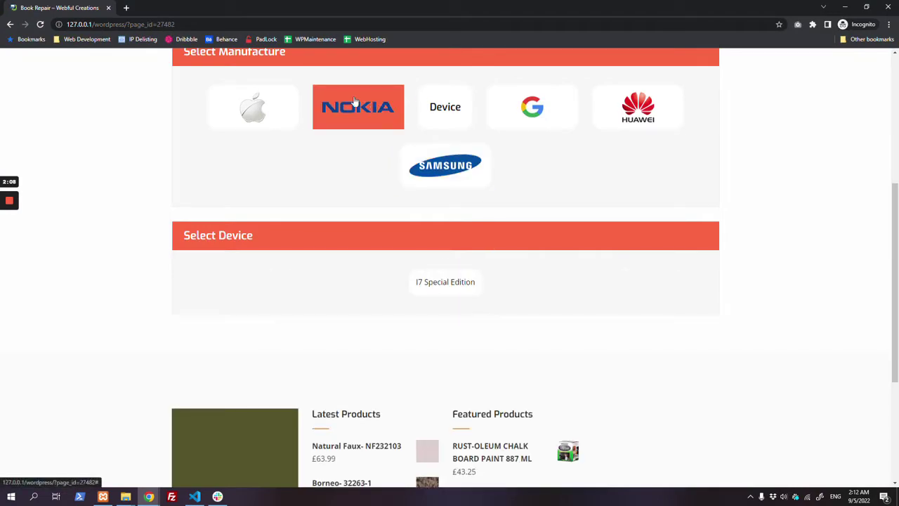
{"action": "left_click", "coordinate": [256, 116]}
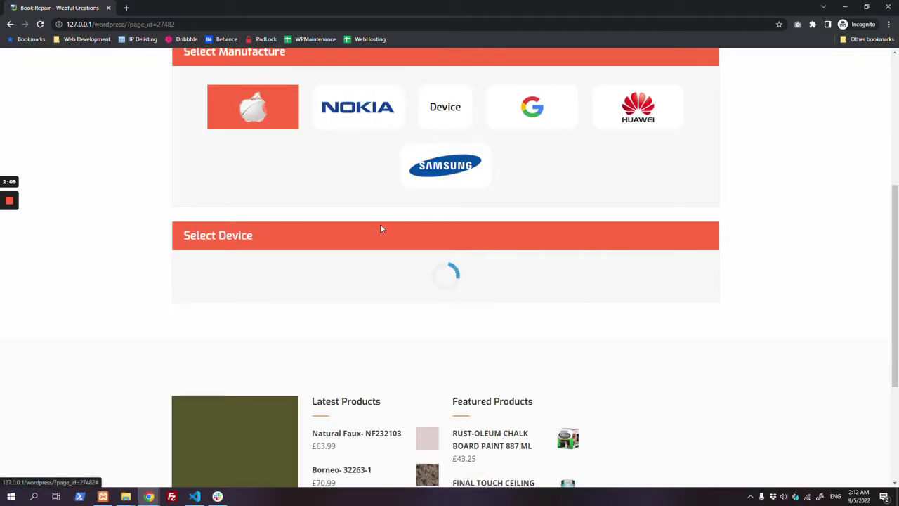
{"action": "left_click", "coordinate": [434, 169]}
{"action": "scroll", "coordinate": [450, 226], "scroll_direction": "down", "scroll_amount": 1}
{"action": "scroll", "coordinate": [387, 197], "scroll_direction": "down", "scroll_amount": 1}
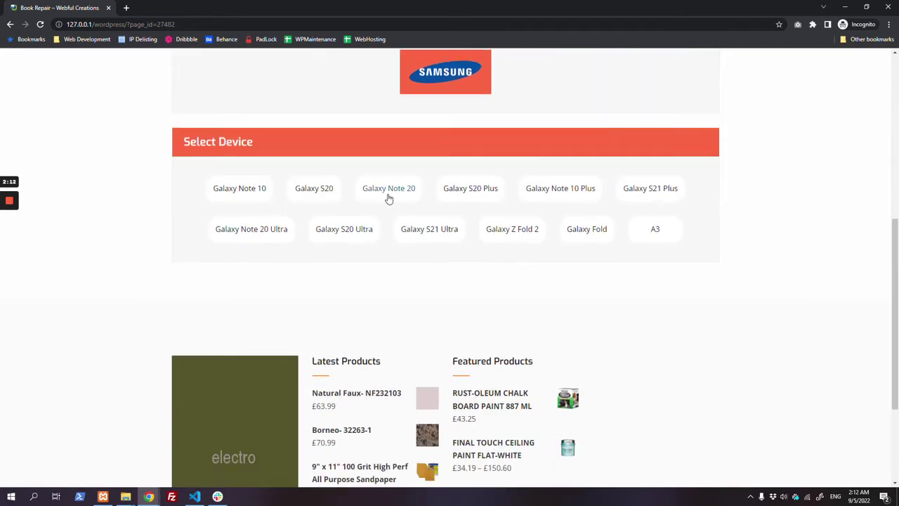
{"action": "left_click", "coordinate": [389, 197]}
{"action": "scroll", "coordinate": [388, 198], "scroll_direction": "down", "scroll_amount": 2}
{"action": "scroll", "coordinate": [388, 198], "scroll_direction": "down", "scroll_amount": 1}
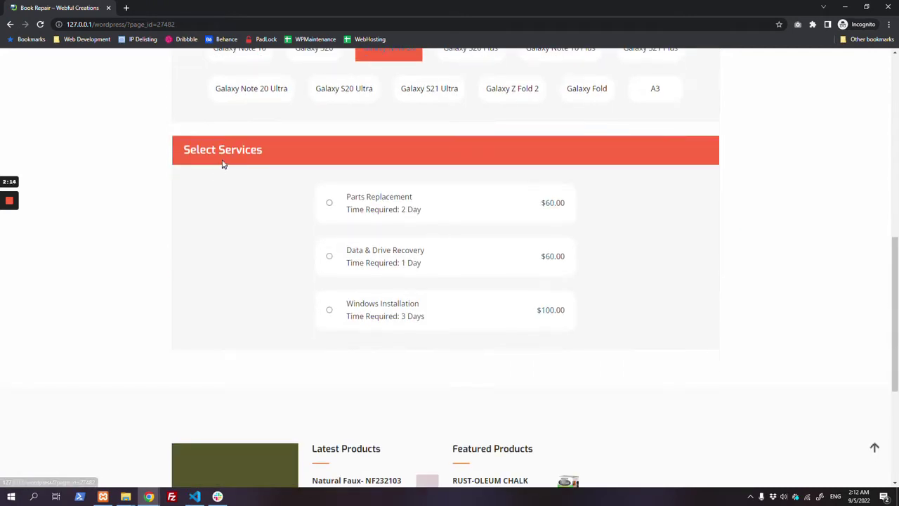
{"action": "left_click_drag", "start_coordinate": [182, 150], "coordinate": [263, 149]}
Step: Check the admin services list and select the Parts Replacement service for the booking
{"action": "key", "text": "alt+Tab"}
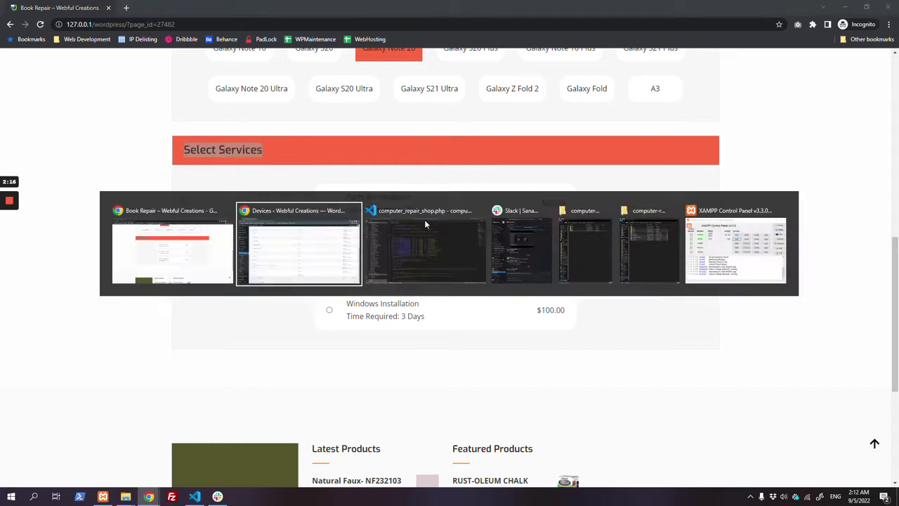
{"action": "left_click", "coordinate": [30, 296]}
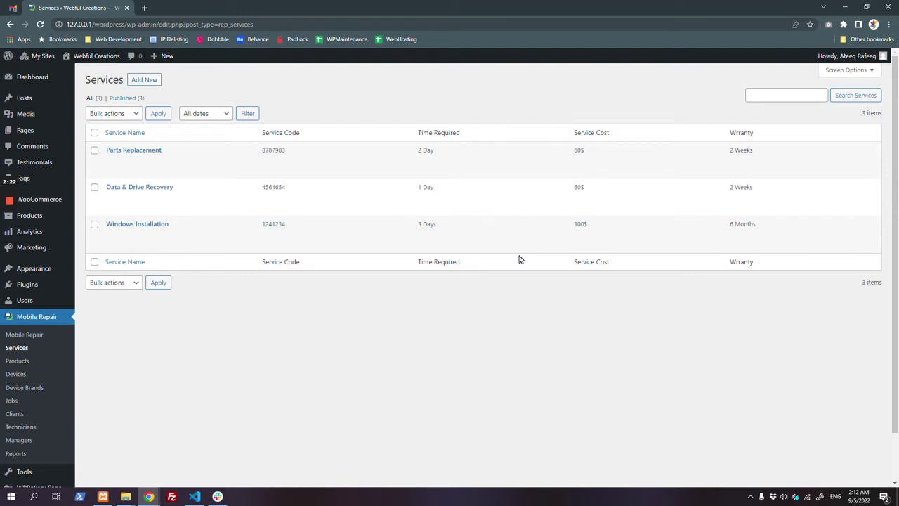
{"action": "key", "text": "alt+Tab"}
{"action": "left_click", "coordinate": [732, 288]}
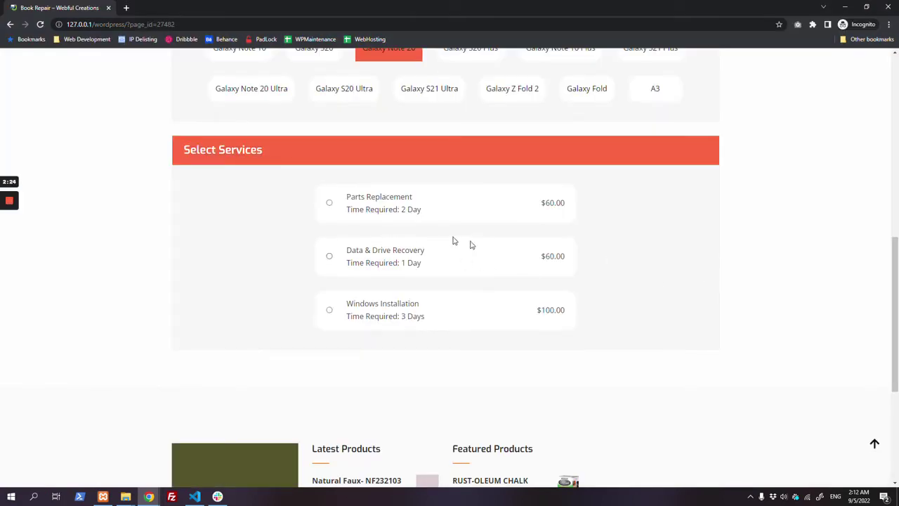
{"action": "left_click", "coordinate": [374, 256]}
{"action": "left_click", "coordinate": [367, 200]}
{"action": "scroll", "coordinate": [590, 285], "scroll_direction": "down", "scroll_amount": 2}
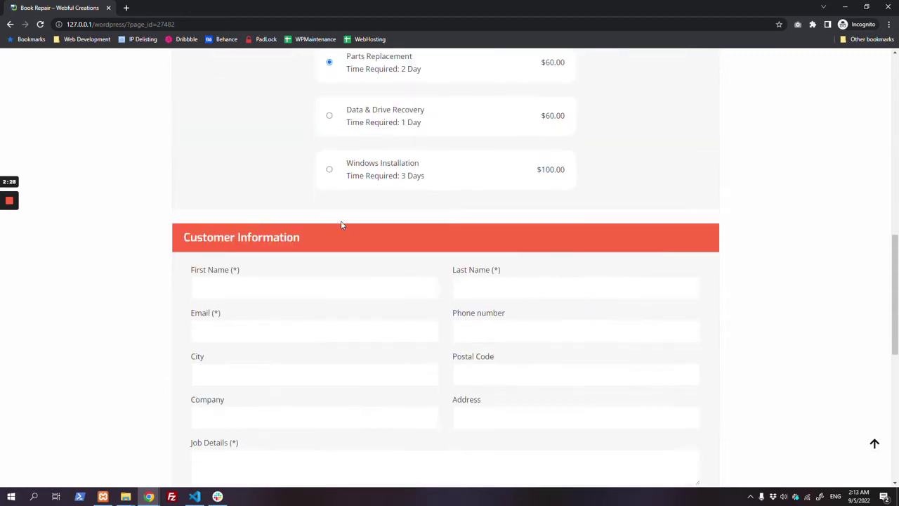
{"action": "scroll", "coordinate": [355, 188], "scroll_direction": "down", "scroll_amount": 2}
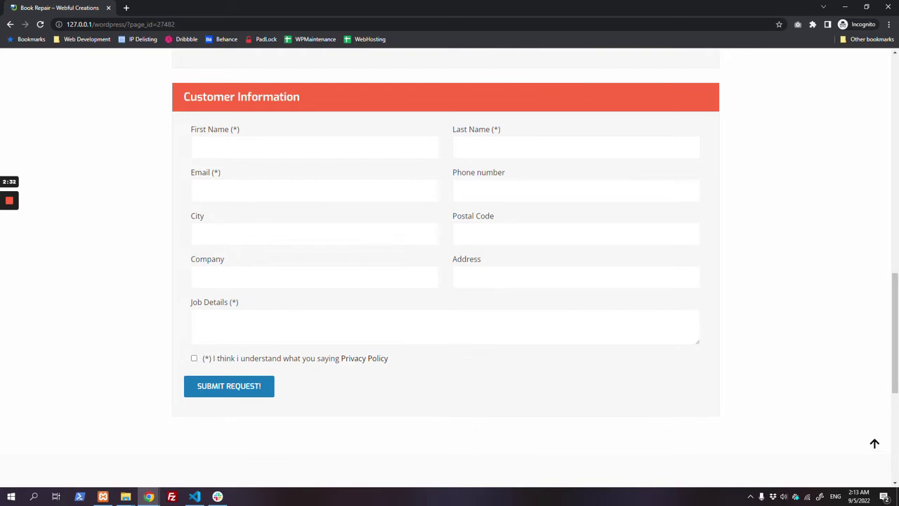
{"action": "left_click", "coordinate": [246, 147]}
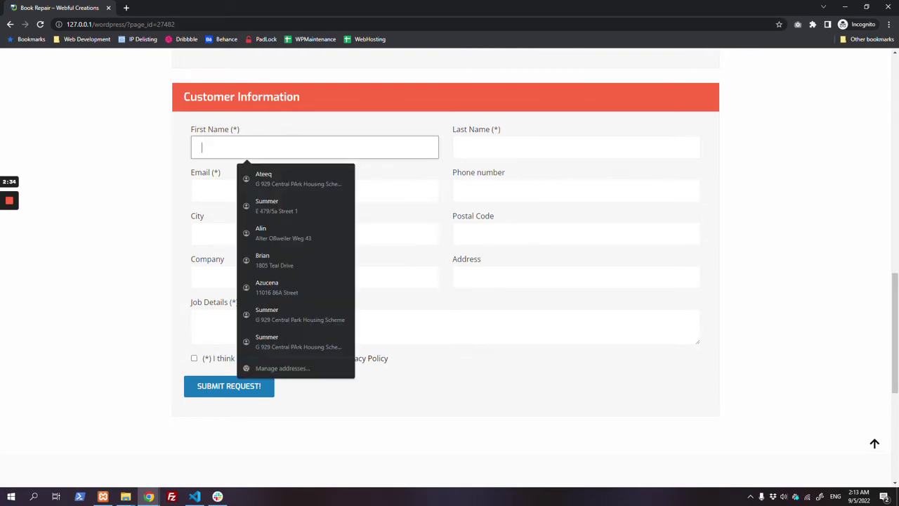
Step: Enter the customer's first and last name, e-mail address and phone number
{"action": "type", "text": "Du"}
{"action": "type", "text": "emo"}
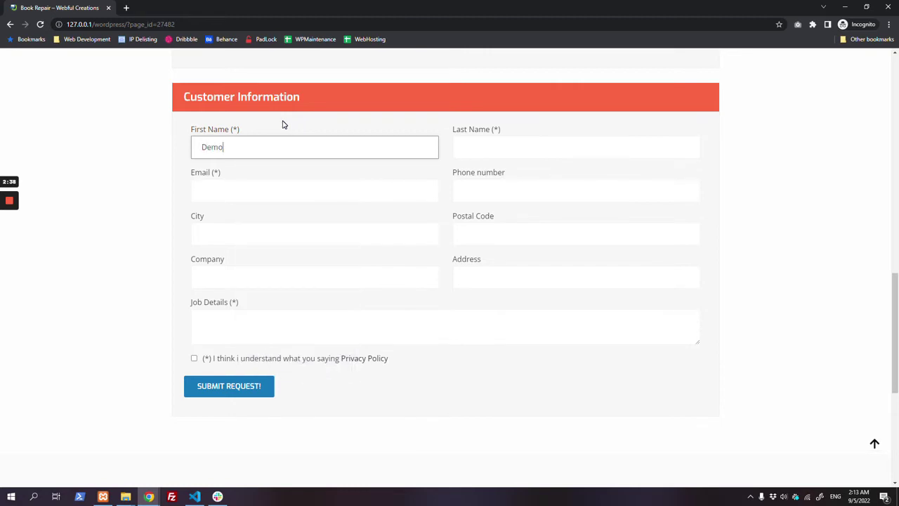
{"action": "key", "text": "Tab"}
{"action": "type", "text": "D"}
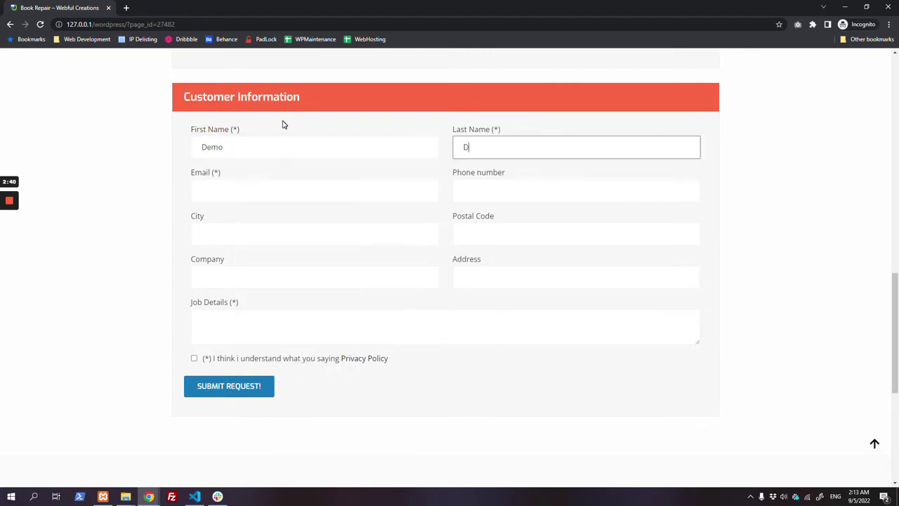
{"action": "type", "text": "ummy"}
{"action": "key", "text": "Tab"}
{"action": "type", "text": "demo"}
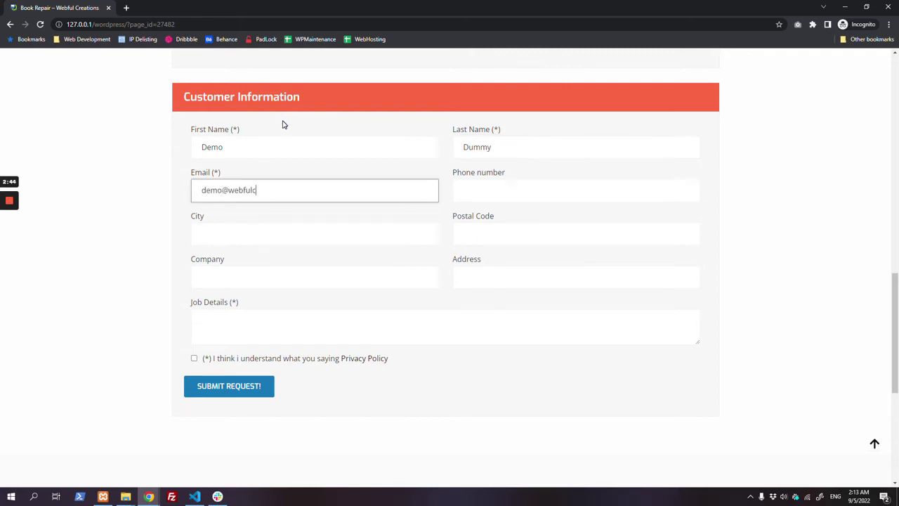
{"action": "key", "text": "Tab"}
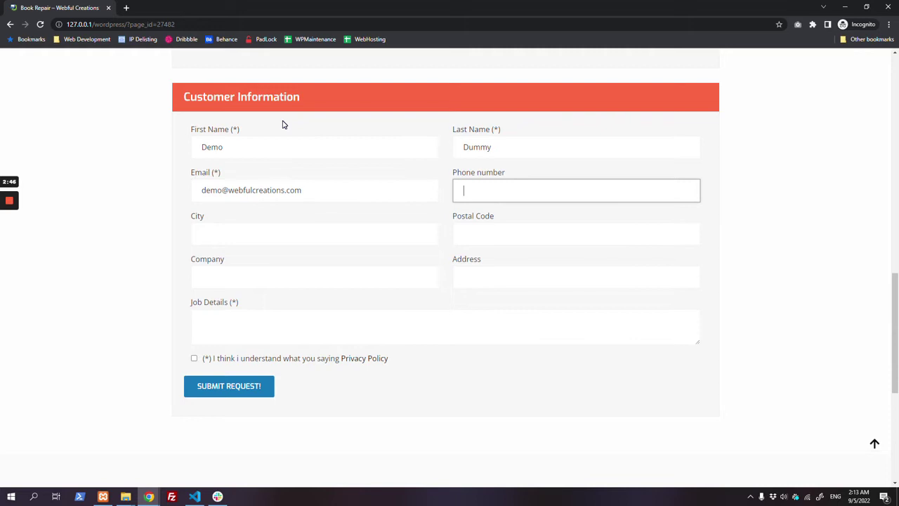
{"action": "type", "text": "123"}
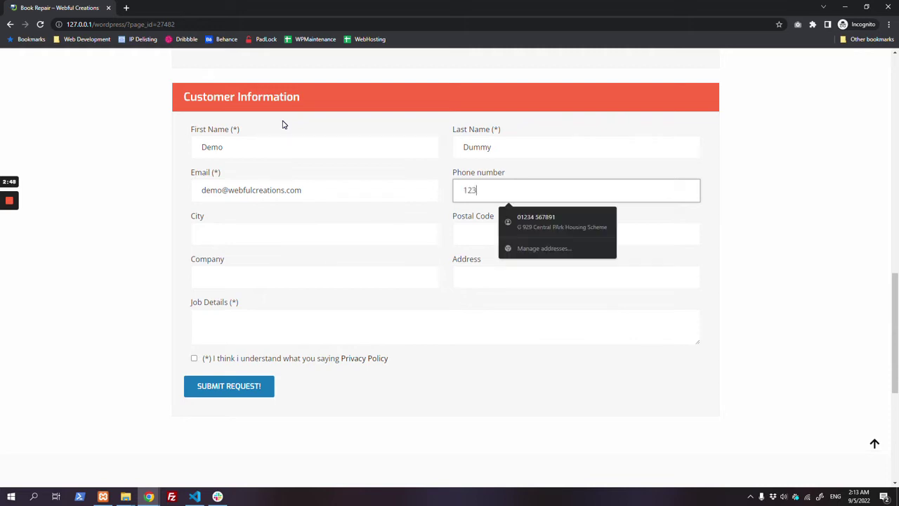
{"action": "type", "text": "456123456"}
{"action": "key", "text": "Tab"}
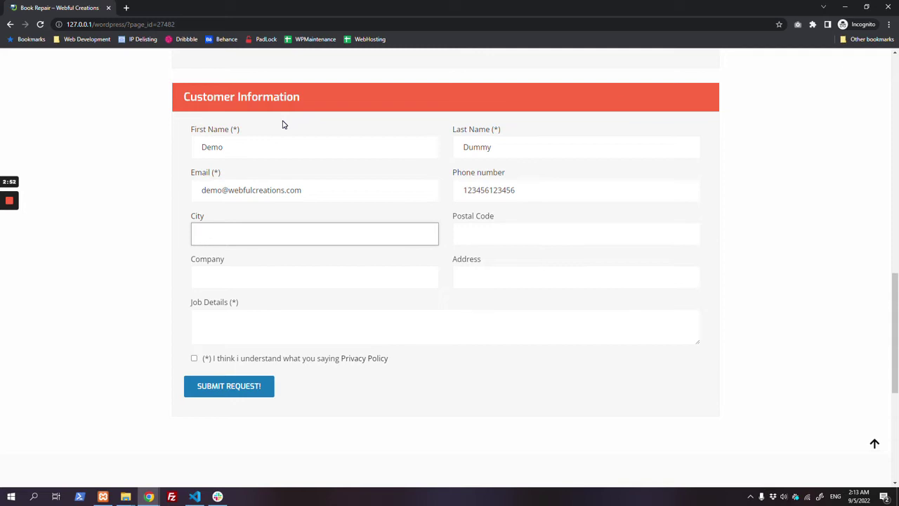
Step: Fill in city Lahore, postal code 54000, company Webful Creations and job details 'My phone is not working'
{"action": "type", "text": "Lahore"}
{"action": "key", "text": "Tab"}
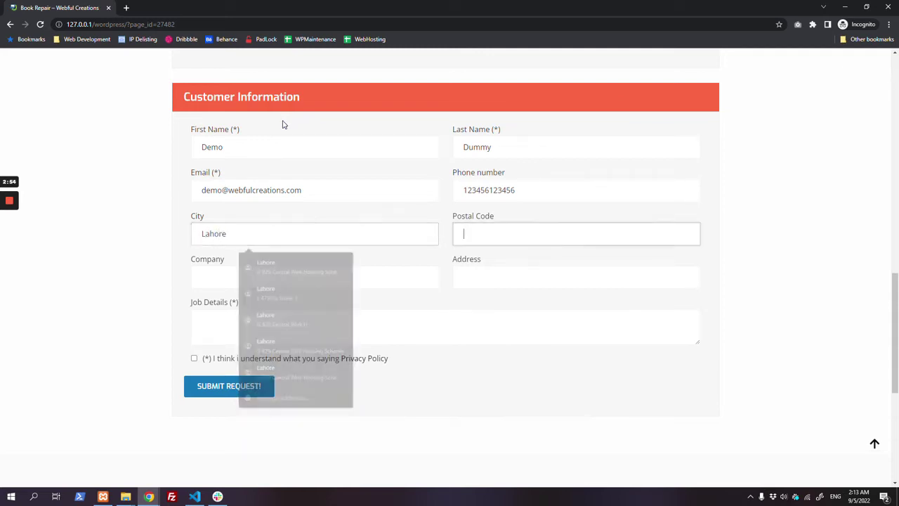
{"action": "type", "text": "5400"}
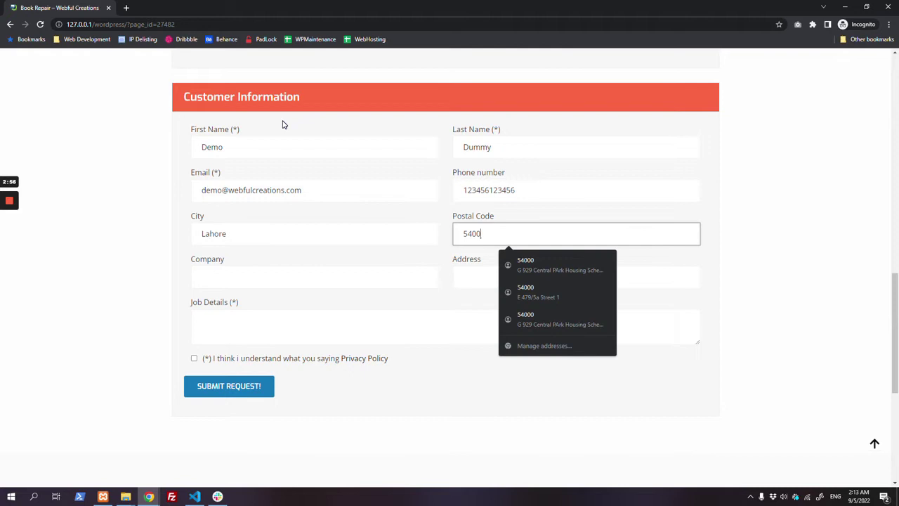
{"action": "type", "text": "0"}
{"action": "key", "text": "Tab"}
{"action": "type", "text": "Webfu"}
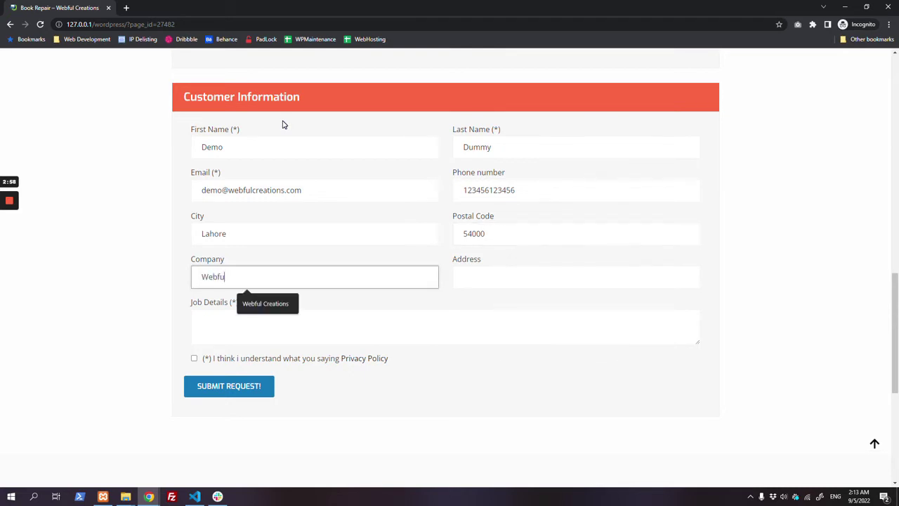
{"action": "type", "text": "l Creations"}
{"action": "key", "text": "Tab"}
{"action": "key", "text": "Tab"}
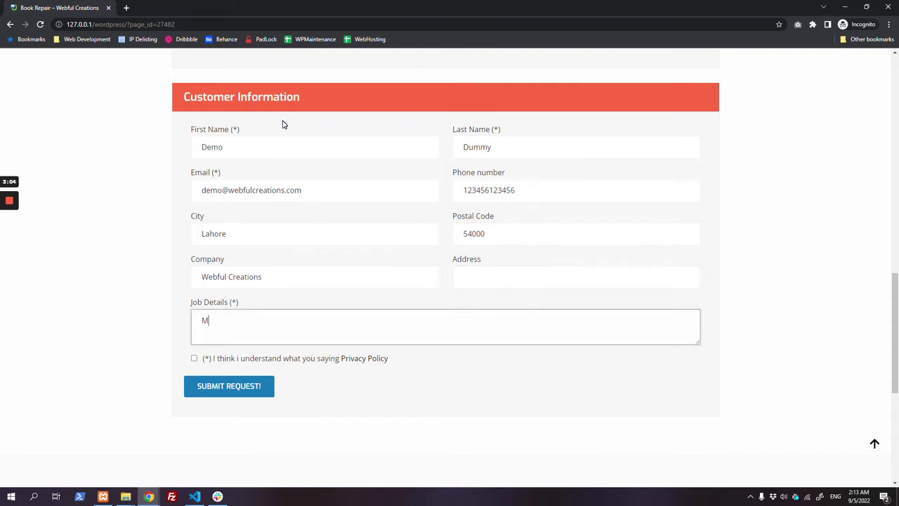
{"action": "type", "text": "My phone is not working"}
{"action": "left_click_drag", "start_coordinate": [209, 360], "coordinate": [339, 362]}
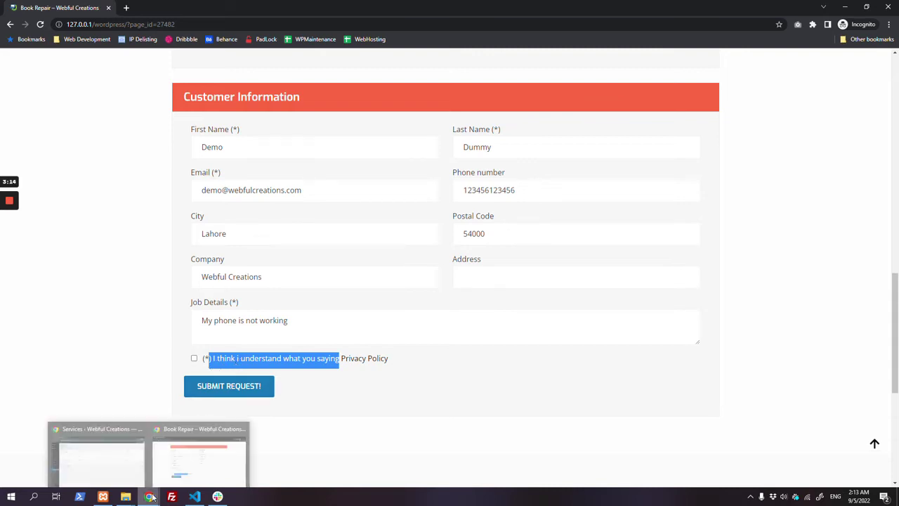
{"action": "mouse_move", "coordinate": [148, 496]}
{"action": "left_click", "coordinate": [115, 460]}
Step: In Mobile Repair settings, replace the GDPR acceptance text with new wording starting 'I accept thta'
{"action": "left_click", "coordinate": [49, 336]}
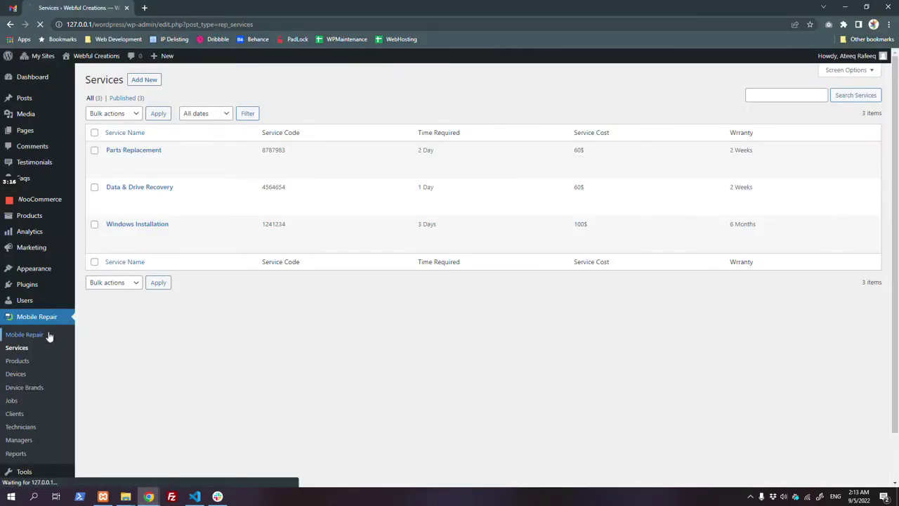
{"action": "scroll", "coordinate": [239, 350], "scroll_direction": "down", "scroll_amount": 2}
{"action": "scroll", "coordinate": [239, 349], "scroll_direction": "down", "scroll_amount": 1}
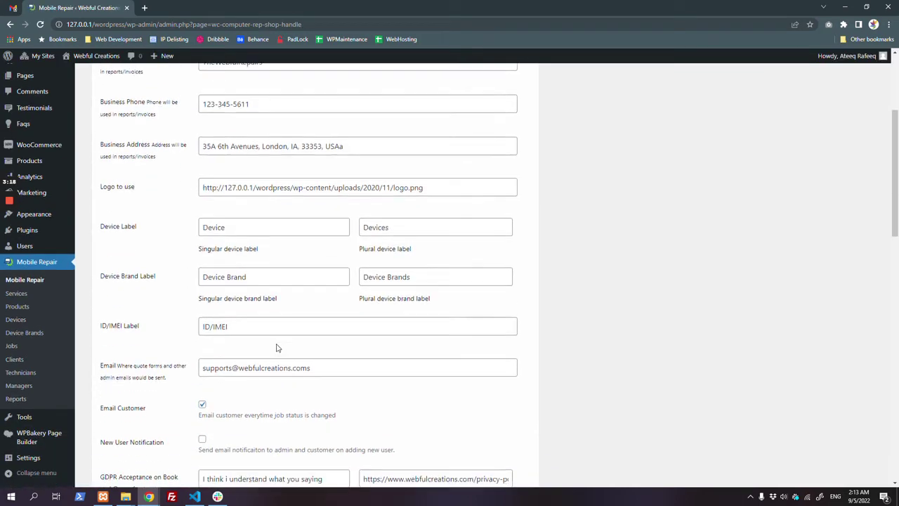
{"action": "scroll", "coordinate": [316, 281], "scroll_direction": "down", "scroll_amount": 2}
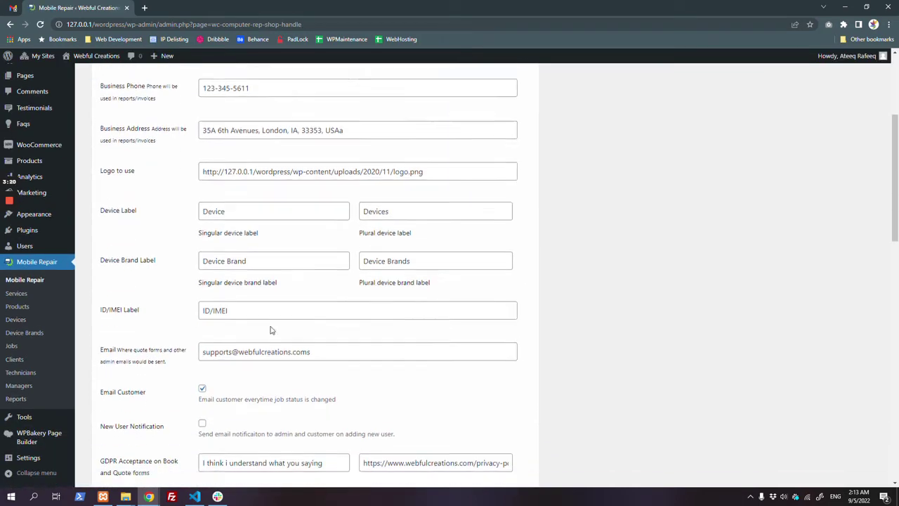
{"action": "left_click_drag", "start_coordinate": [202, 338], "coordinate": [334, 353]}
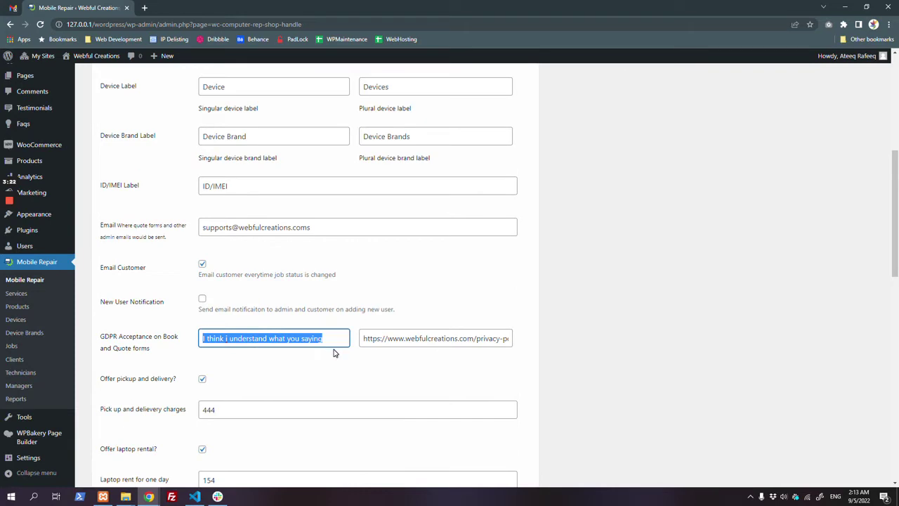
{"action": "key", "text": "BackSpace"}
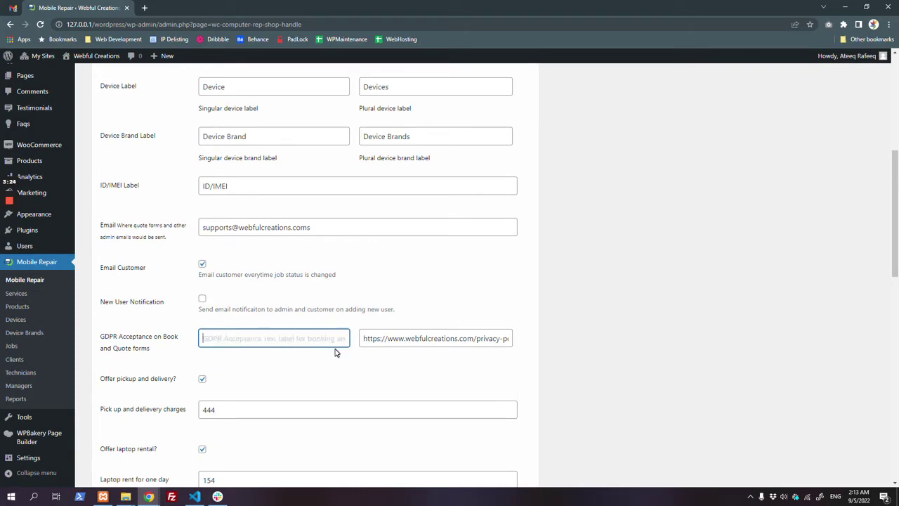
{"action": "type", "text": "I accept thta i can be"}
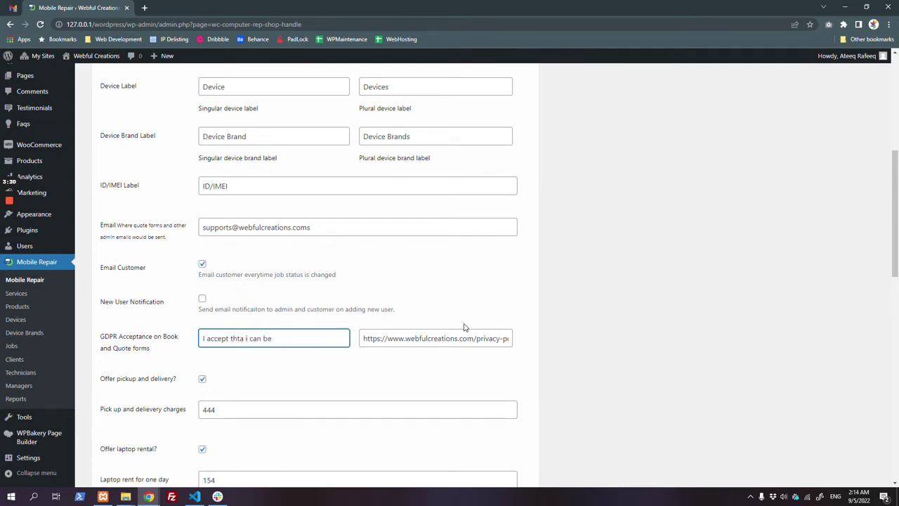
{"action": "double_click", "coordinate": [465, 338]}
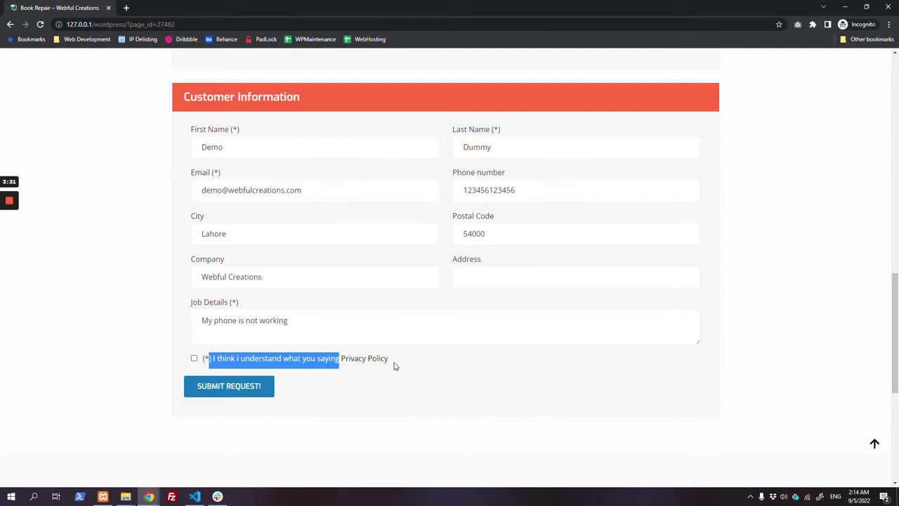
{"action": "left_click", "coordinate": [395, 369]}
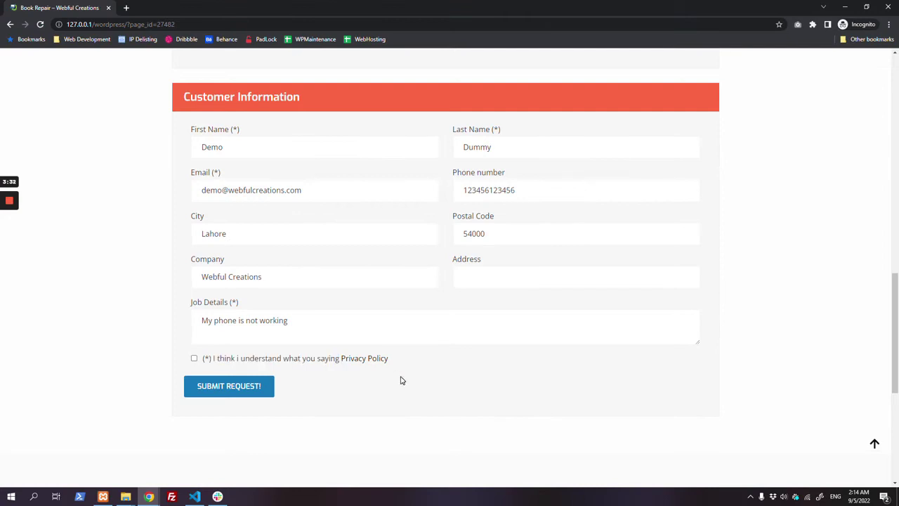
Step: Tick the privacy consent, submit the repair booking, and copy the returned case number
{"action": "left_click", "coordinate": [194, 359]}
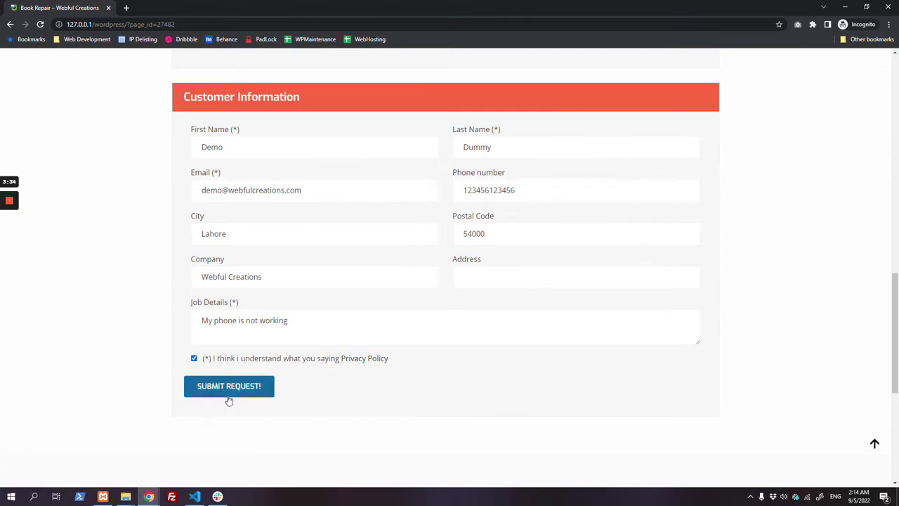
{"action": "left_click", "coordinate": [228, 392]}
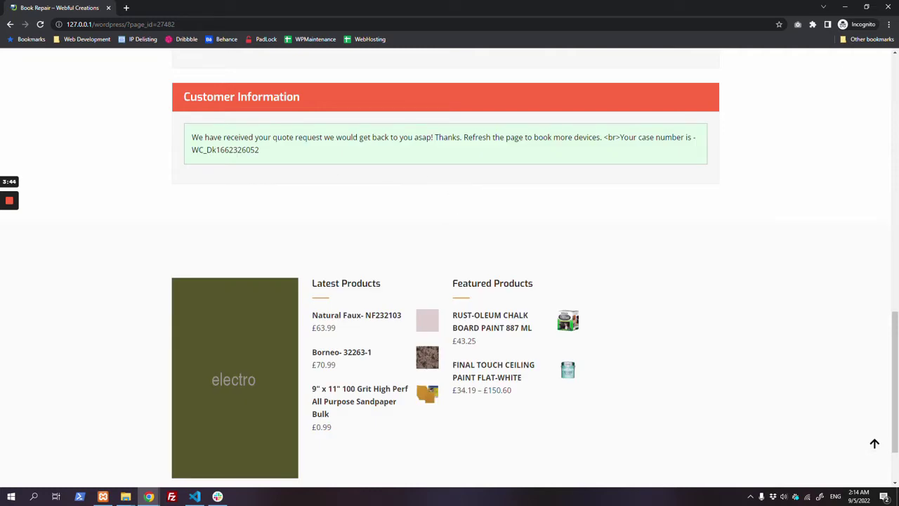
{"action": "double_click", "coordinate": [239, 150]}
{"action": "right_click", "coordinate": [239, 146]}
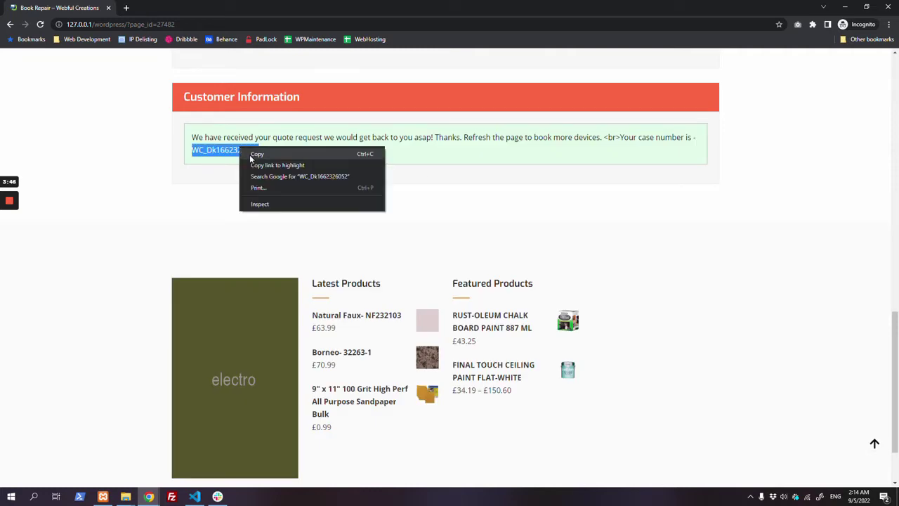
{"action": "left_click", "coordinate": [254, 153]}
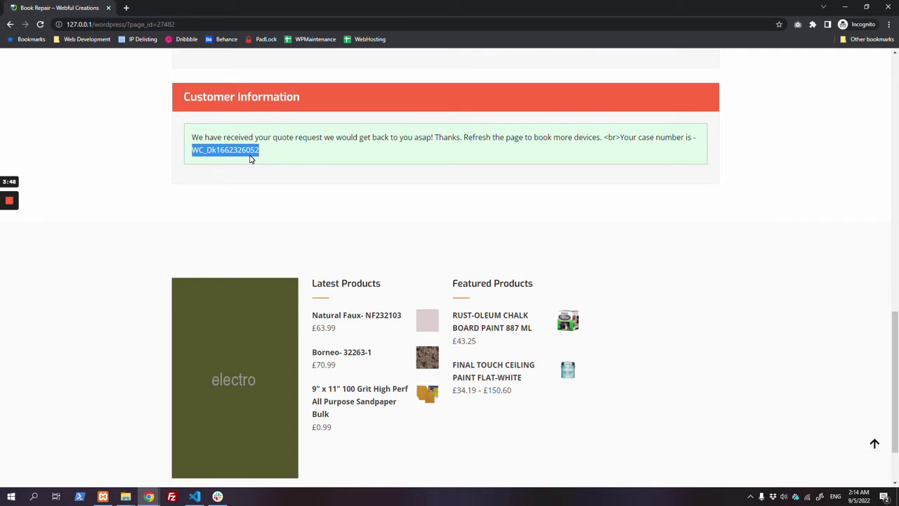
{"action": "key", "text": "alt+Tab"}
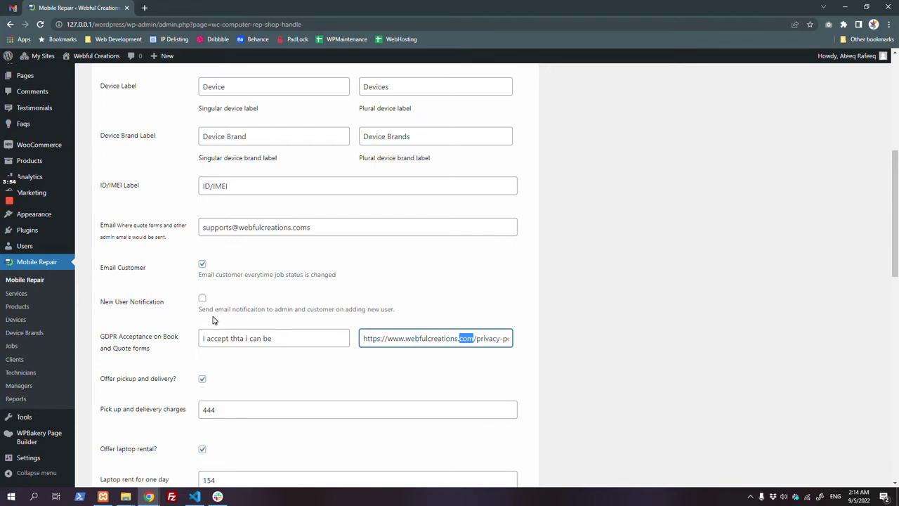
Step: Copy the case number from the booking confirmation page again
{"action": "key", "text": "alt+Tab"}
{"action": "right_click", "coordinate": [246, 153]}
{"action": "left_click", "coordinate": [262, 160]}
{"action": "scroll", "coordinate": [277, 177], "scroll_direction": "up", "scroll_amount": 7}
{"action": "scroll", "coordinate": [346, 217], "scroll_direction": "up", "scroll_amount": 4}
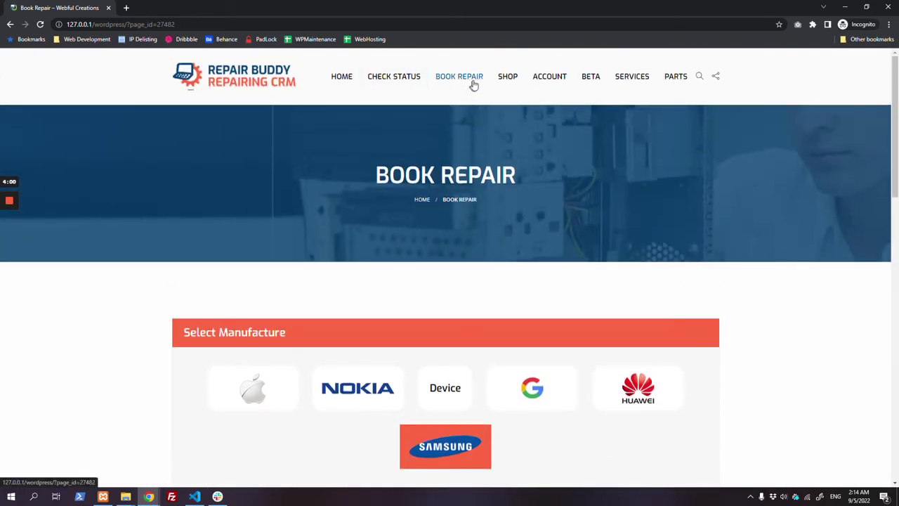
Step: View the Request a quote form, then return to the Book Repair page
{"action": "left_click", "coordinate": [458, 110]}
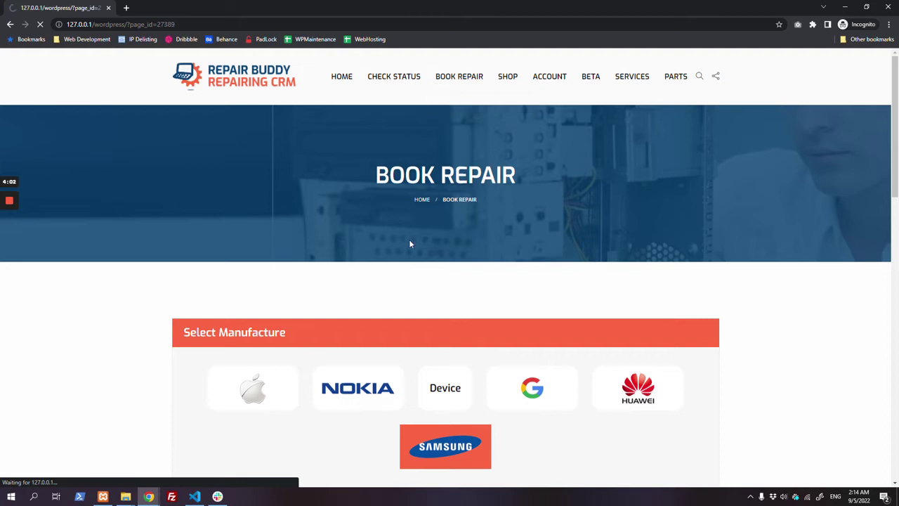
{"action": "scroll", "coordinate": [409, 238], "scroll_direction": "down", "scroll_amount": 3}
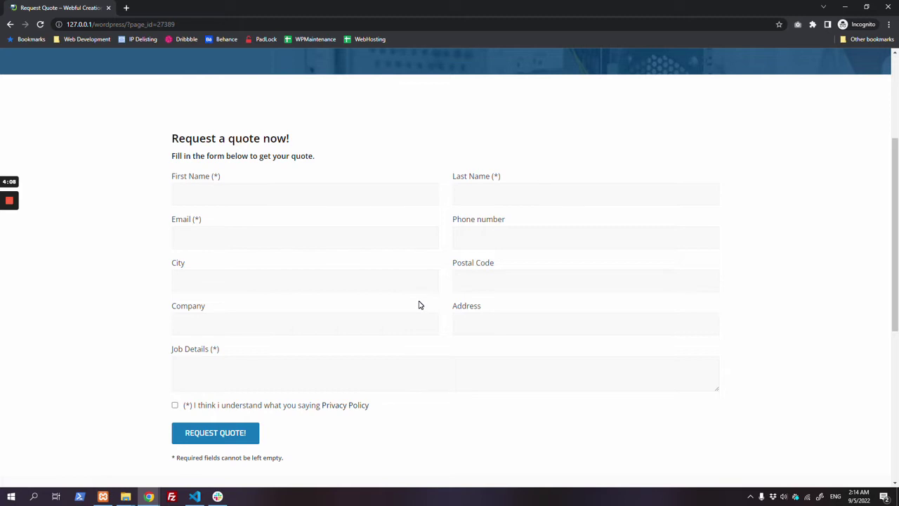
{"action": "scroll", "coordinate": [420, 305], "scroll_direction": "up", "scroll_amount": 3}
{"action": "left_click", "coordinate": [463, 86]}
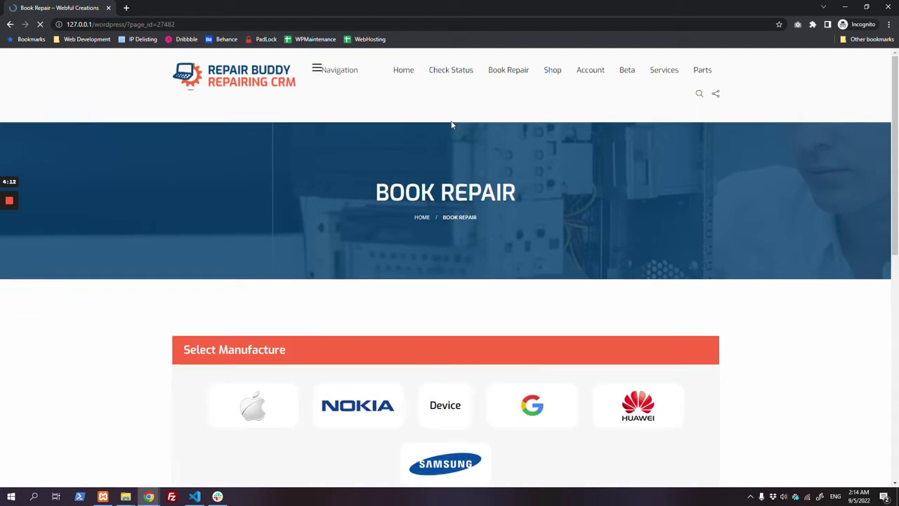
{"action": "scroll", "coordinate": [454, 262], "scroll_direction": "down", "scroll_amount": 3}
{"action": "scroll", "coordinate": [498, 267], "scroll_direction": "up", "scroll_amount": 3}
{"action": "mouse_move", "coordinate": [476, 94]}
{"action": "left_click", "coordinate": [380, 78]}
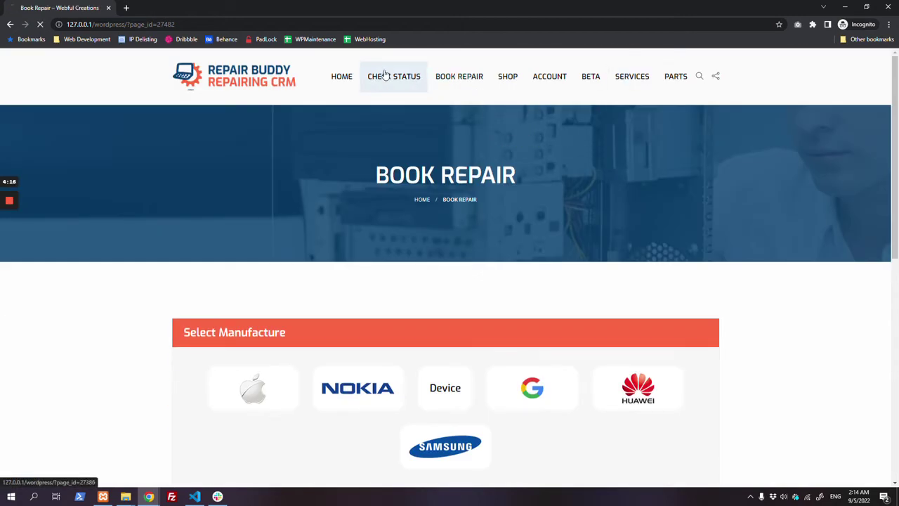
Step: Look up the booking on Check Status by pasting its case number
{"action": "left_click", "coordinate": [446, 374]}
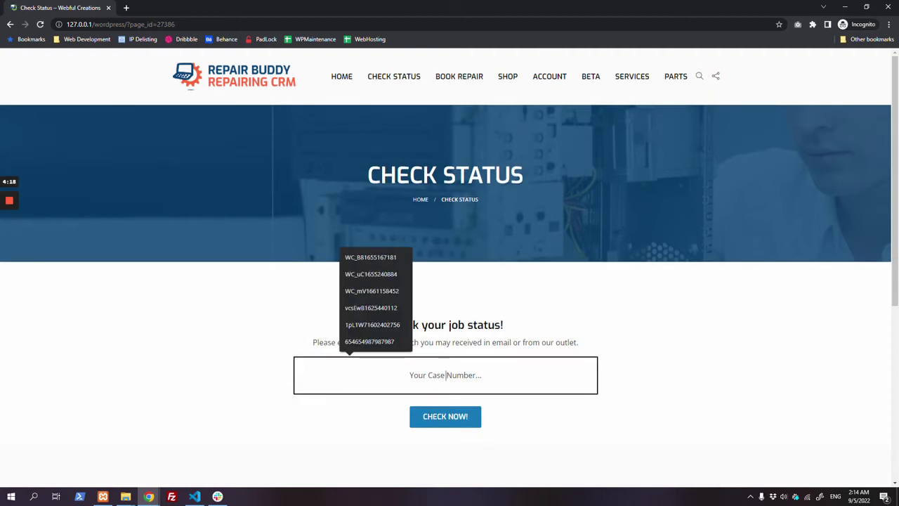
{"action": "key", "text": "ctrl+v"}
{"action": "key", "text": "Return"}
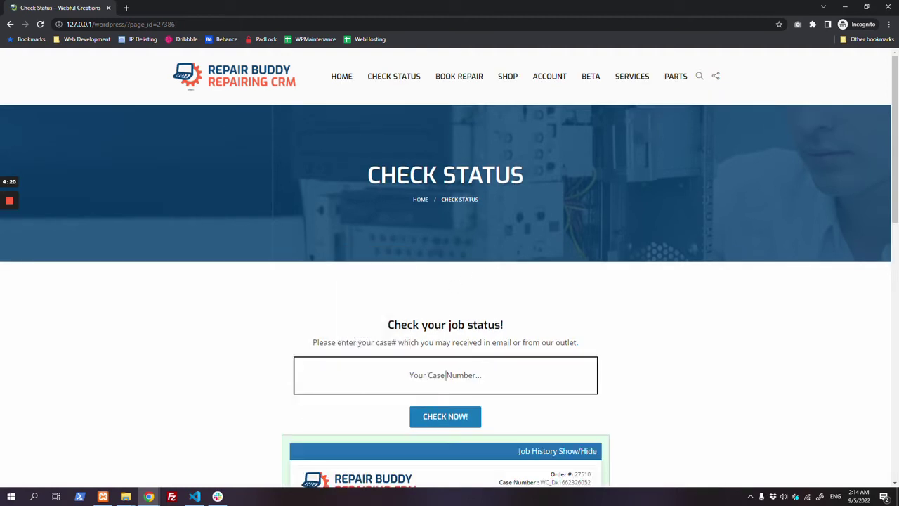
{"action": "scroll", "coordinate": [389, 316], "scroll_direction": "down", "scroll_amount": 3}
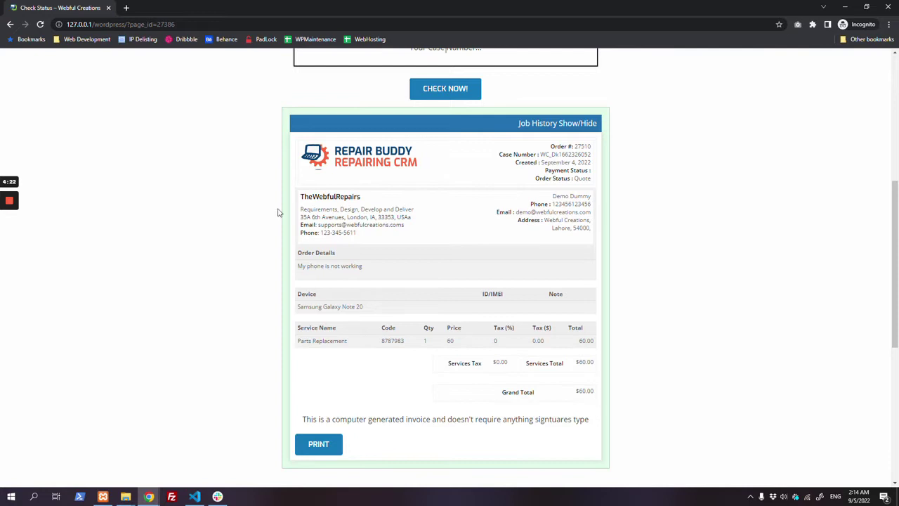
{"action": "left_click_drag", "start_coordinate": [300, 208], "coordinate": [368, 238]}
{"action": "left_click", "coordinate": [463, 246]}
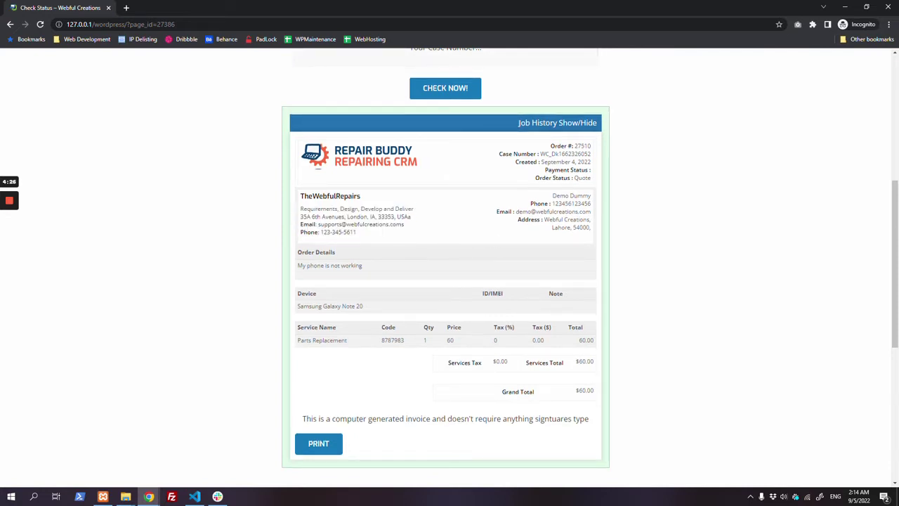
Step: Review the invoice's Quote status, customer address and city, payment details and $60.00 total
{"action": "double_click", "coordinate": [583, 177]}
{"action": "left_click_drag", "start_coordinate": [552, 195], "coordinate": [592, 230]}
{"action": "left_click", "coordinate": [591, 230]}
{"action": "left_click_drag", "start_coordinate": [591, 225], "coordinate": [517, 208]}
{"action": "left_click", "coordinate": [517, 207]}
{"action": "double_click", "coordinate": [561, 228]}
{"action": "scroll", "coordinate": [488, 270], "scroll_direction": "down", "scroll_amount": 1}
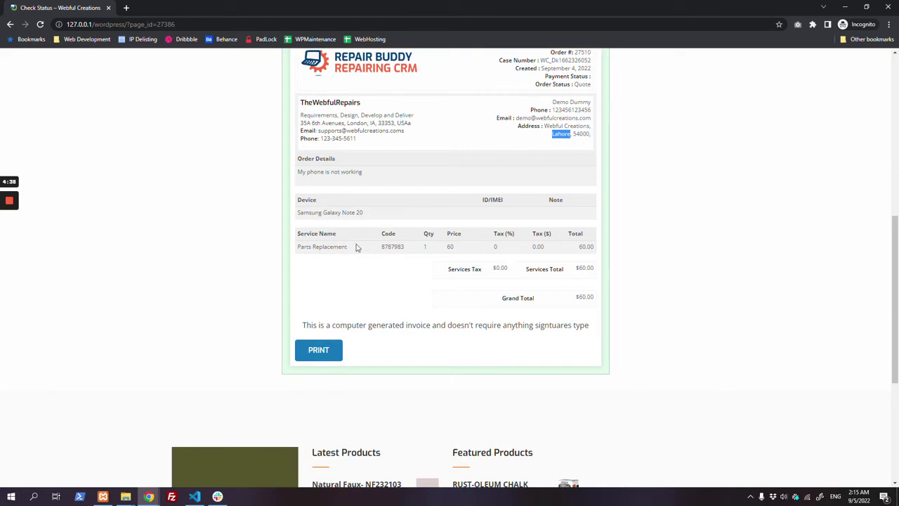
{"action": "left_click_drag", "start_coordinate": [297, 246], "coordinate": [633, 265]}
{"action": "scroll", "coordinate": [625, 261], "scroll_direction": "up", "scroll_amount": 1}
{"action": "left_click_drag", "start_coordinate": [559, 170], "coordinate": [597, 171]}
{"action": "left_click", "coordinate": [597, 172]}
{"action": "key", "text": "alt+Tab"}
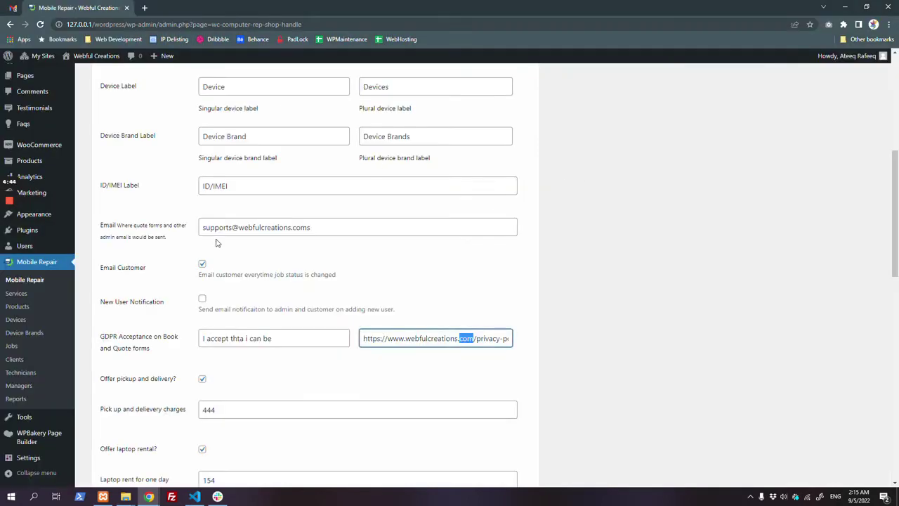
Step: Open the Jobs list in a new tab and look over the new job's customer name and phone
{"action": "scroll", "coordinate": [204, 249], "scroll_direction": "up", "scroll_amount": 2}
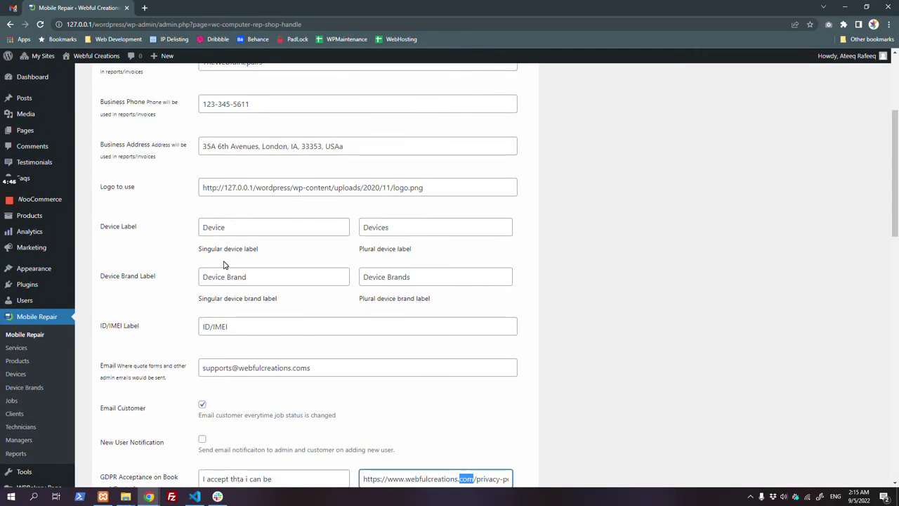
{"action": "scroll", "coordinate": [225, 265], "scroll_direction": "up", "scroll_amount": 2}
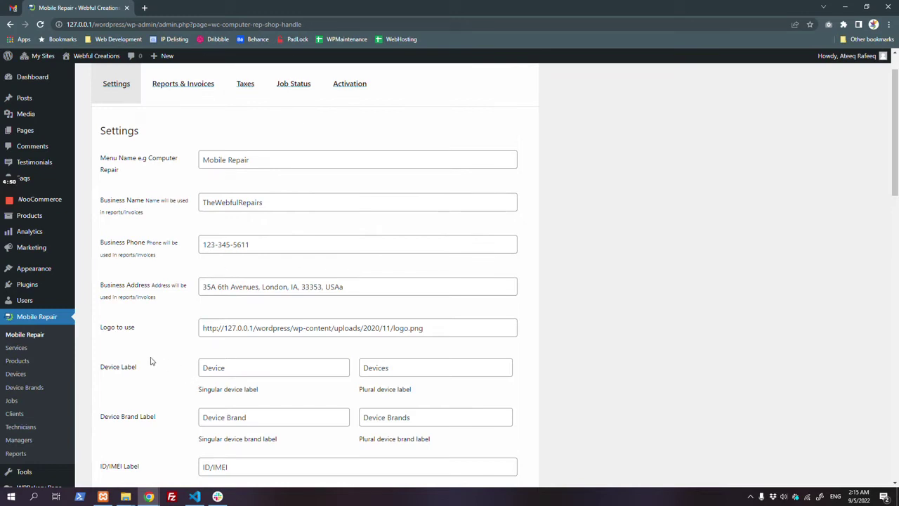
{"action": "middle_click", "coordinate": [27, 406]}
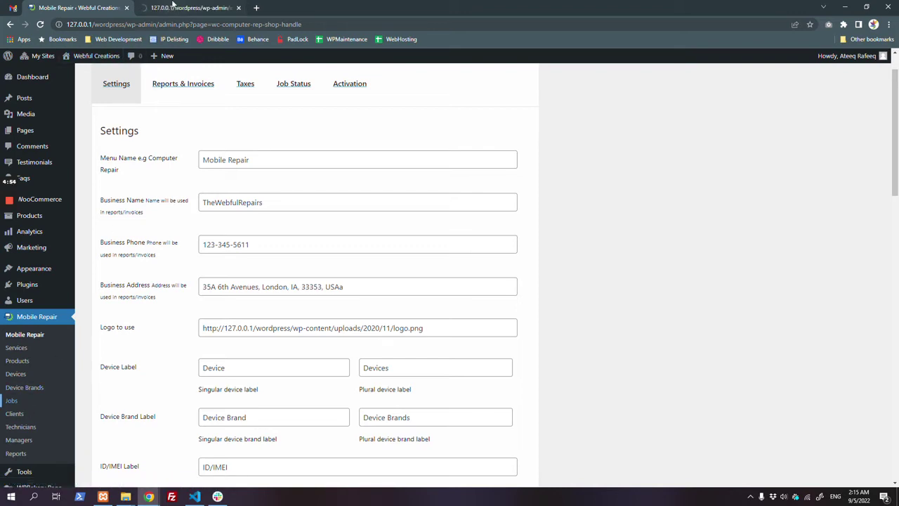
{"action": "left_click", "coordinate": [172, 7]}
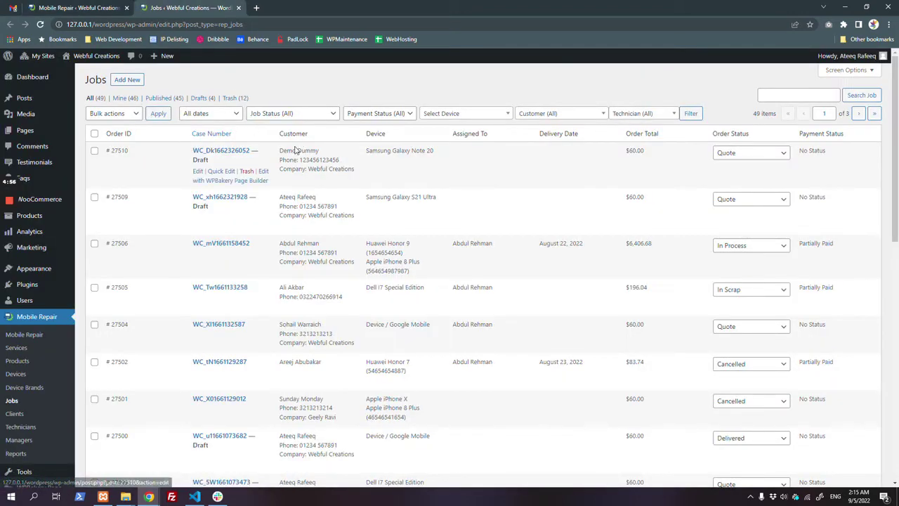
{"action": "left_click_drag", "start_coordinate": [280, 151], "coordinate": [319, 150]}
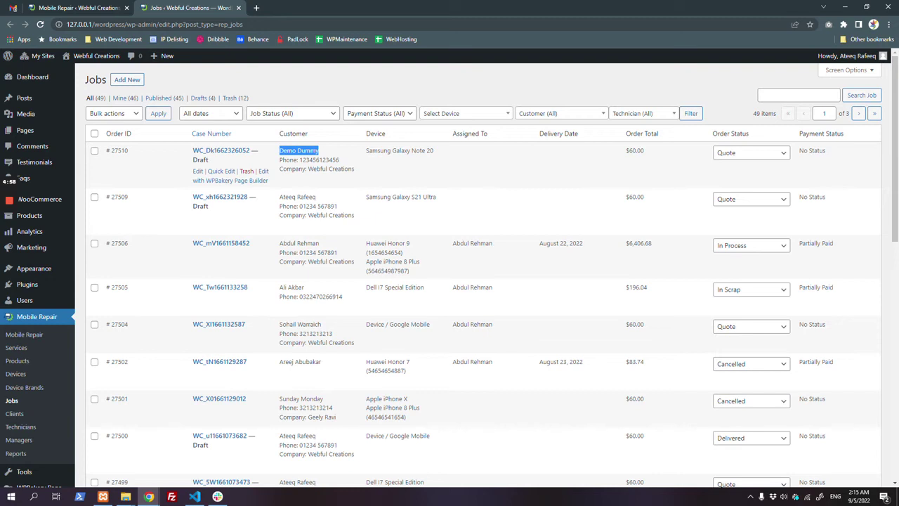
{"action": "left_click", "coordinate": [319, 150]}
{"action": "left_click_drag", "start_coordinate": [300, 160], "coordinate": [435, 162]}
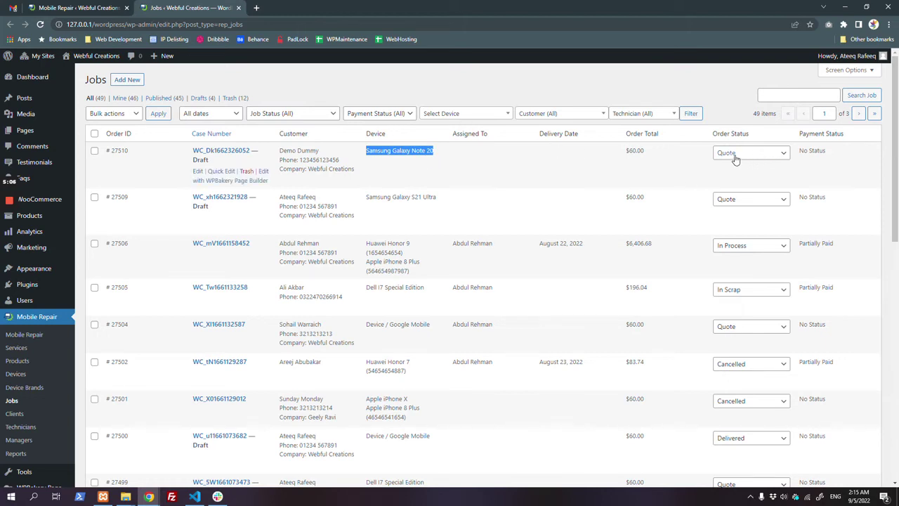
{"action": "left_click", "coordinate": [547, 176]}
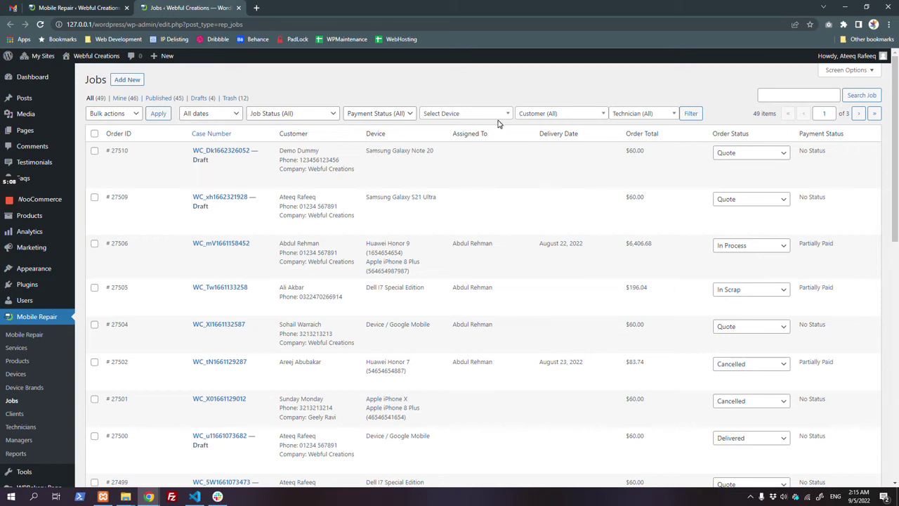
Step: Filter the Jobs list by device Samsung | Galaxy Note 20
{"action": "left_click", "coordinate": [446, 117]}
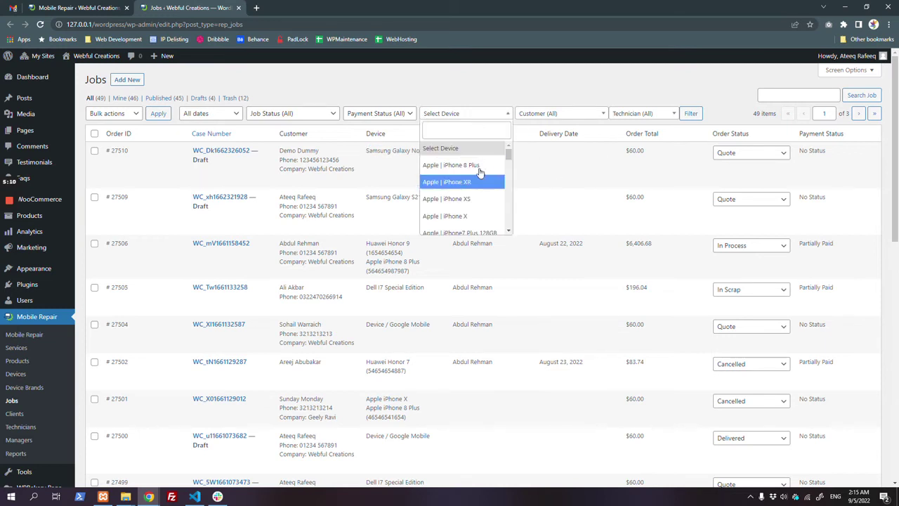
{"action": "type", "text": "sam"}
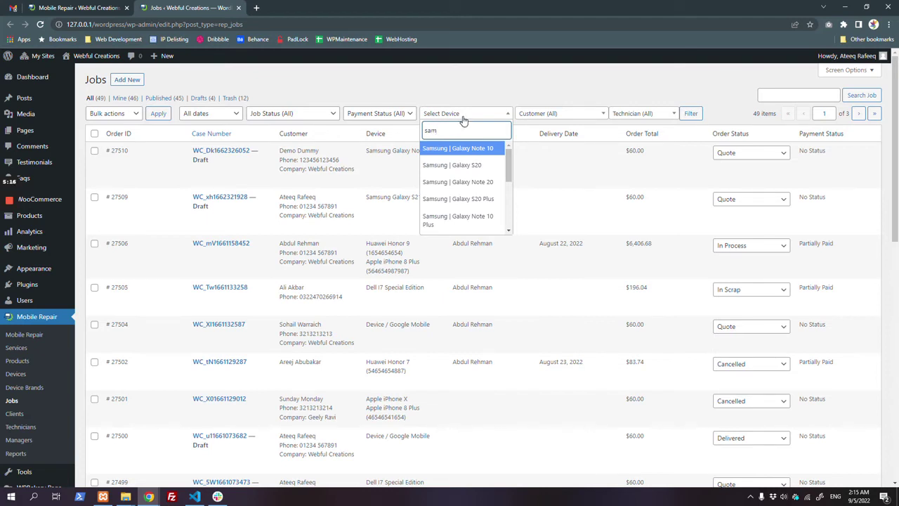
{"action": "left_click", "coordinate": [493, 184]}
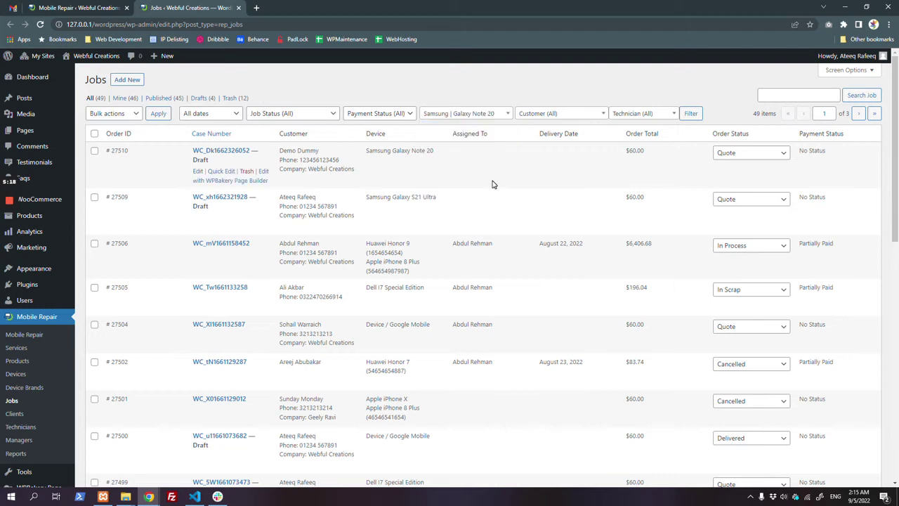
{"action": "left_click", "coordinate": [691, 117]}
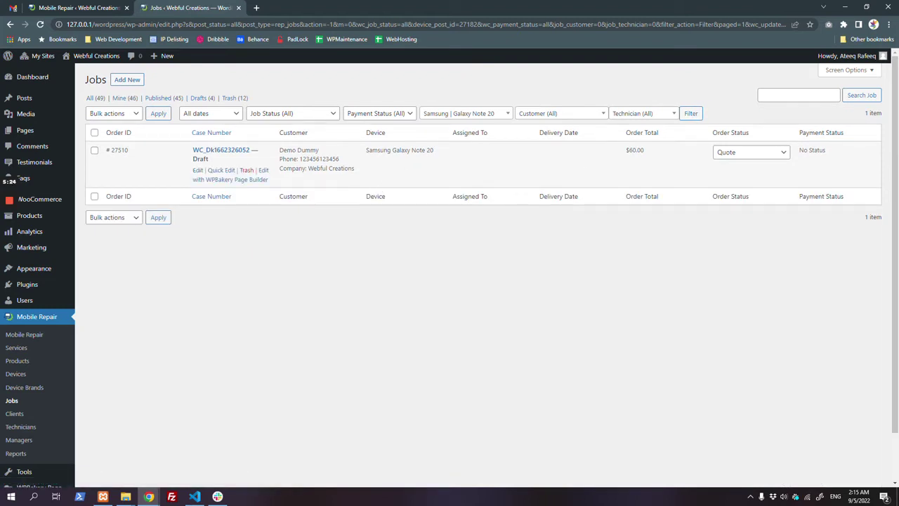
Step: Look through the payment, job status, customer and technician filter options without changing them
{"action": "left_click", "coordinate": [480, 118]}
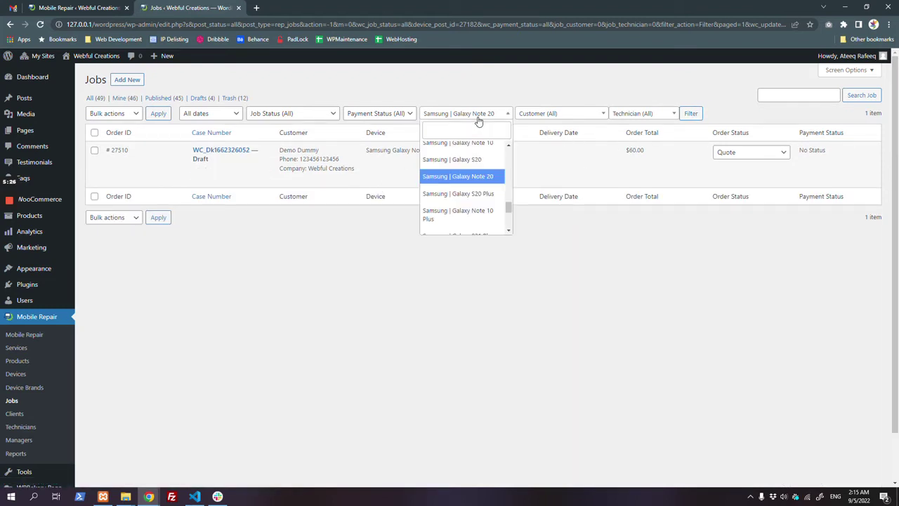
{"action": "left_click", "coordinate": [410, 114]}
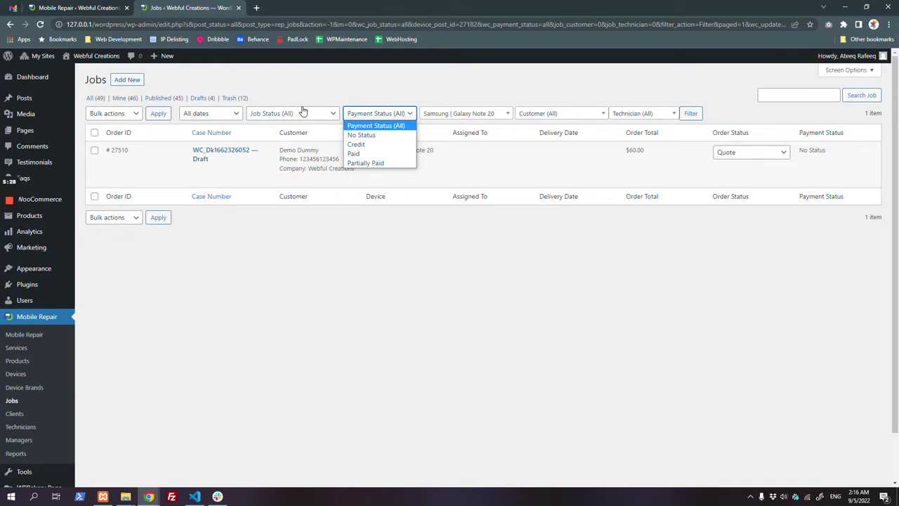
{"action": "left_click", "coordinate": [303, 113]}
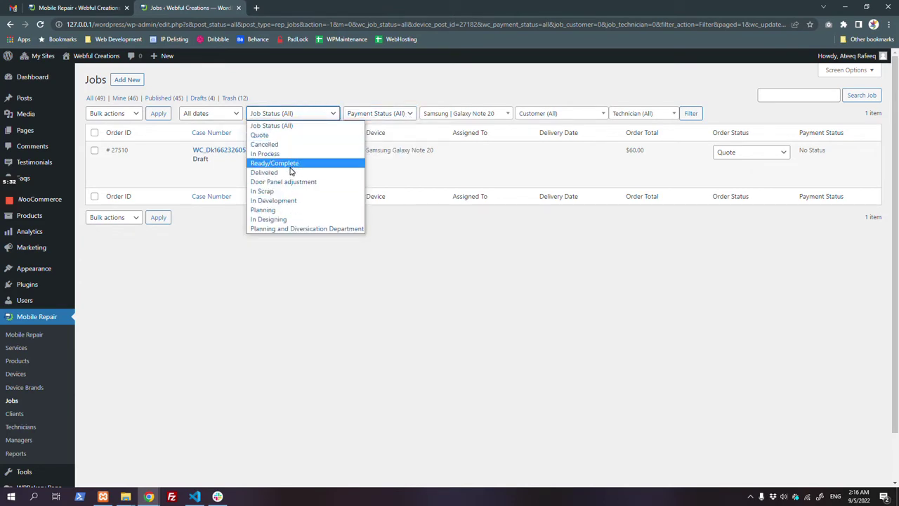
{"action": "left_click", "coordinate": [556, 113]}
{"action": "left_click", "coordinate": [636, 122]}
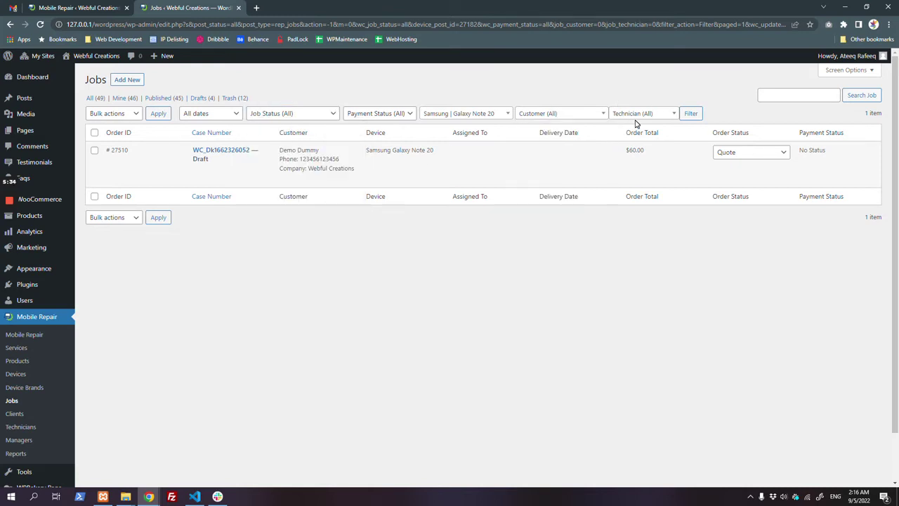
{"action": "left_click", "coordinate": [636, 114]}
{"action": "left_click", "coordinate": [461, 170]}
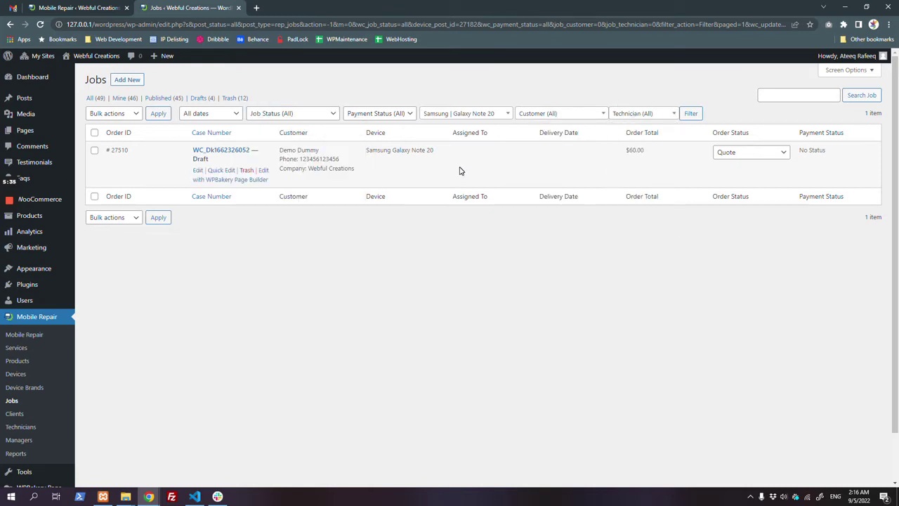
{"action": "middle_click", "coordinate": [216, 151]}
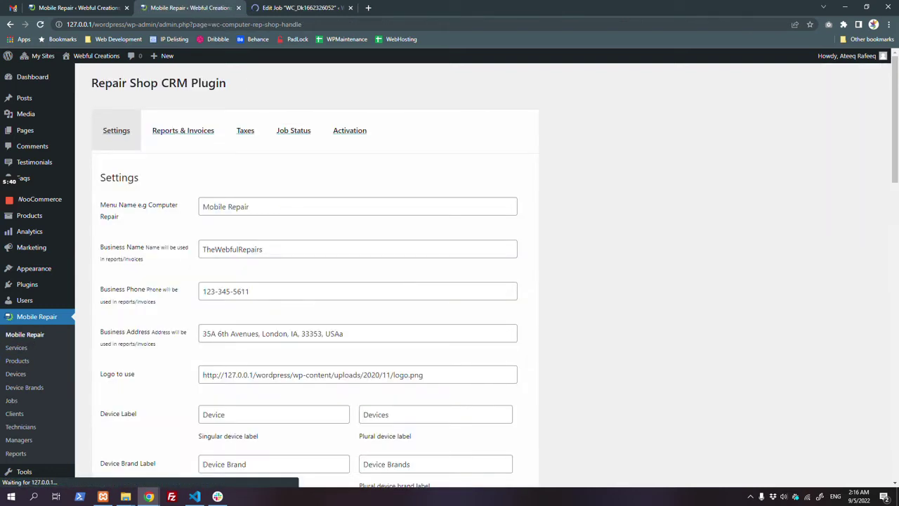
Step: Set the Galaxy Note 20 job's delivery date to September 14, 2022 and assign a technician
{"action": "left_click", "coordinate": [262, 8]}
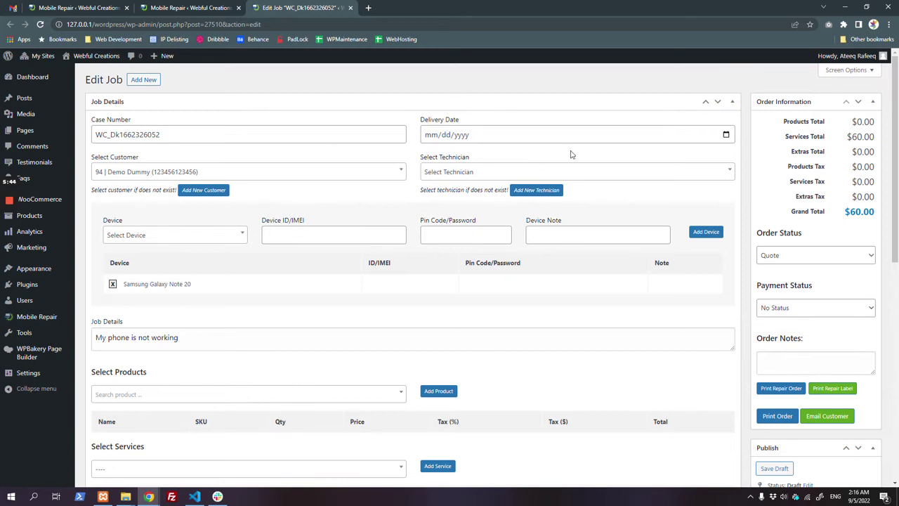
{"action": "left_click", "coordinate": [725, 134]}
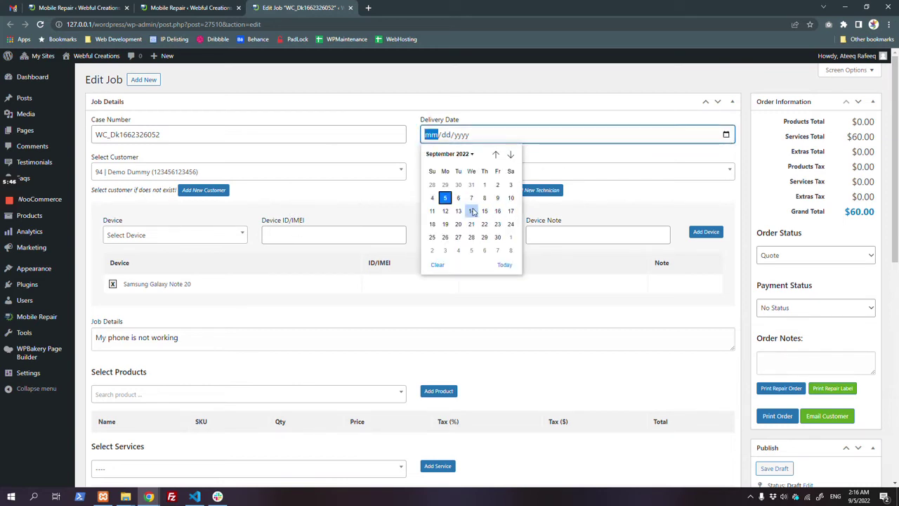
{"action": "left_click", "coordinate": [471, 211]}
{"action": "left_click", "coordinate": [472, 174]}
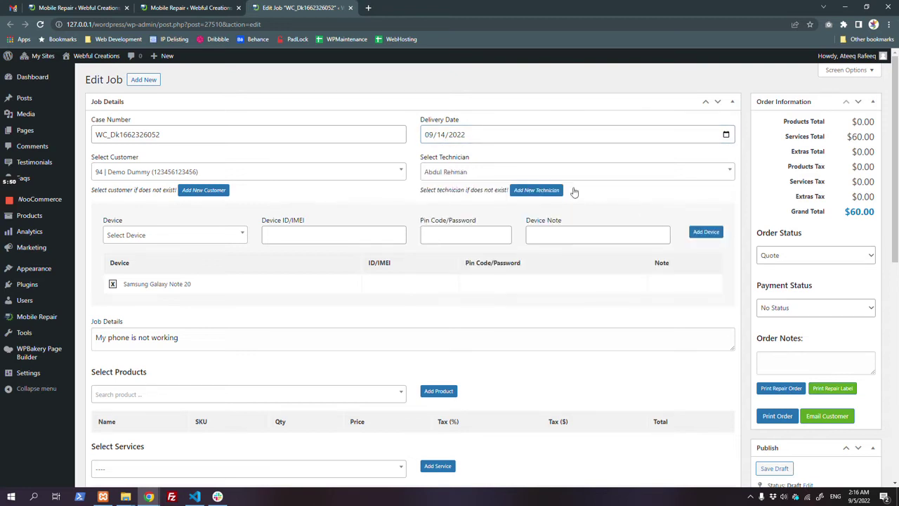
{"action": "left_click", "coordinate": [561, 191]}
Step: Close the new technician and new customer forms, keeping the job's existing customer
{"action": "left_click", "coordinate": [652, 128]}
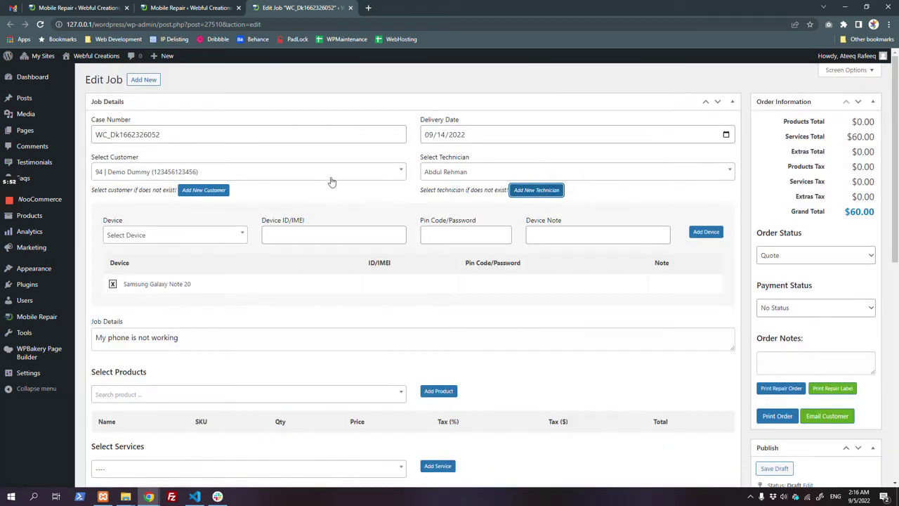
{"action": "left_click", "coordinate": [204, 190]}
{"action": "left_click", "coordinate": [650, 111]}
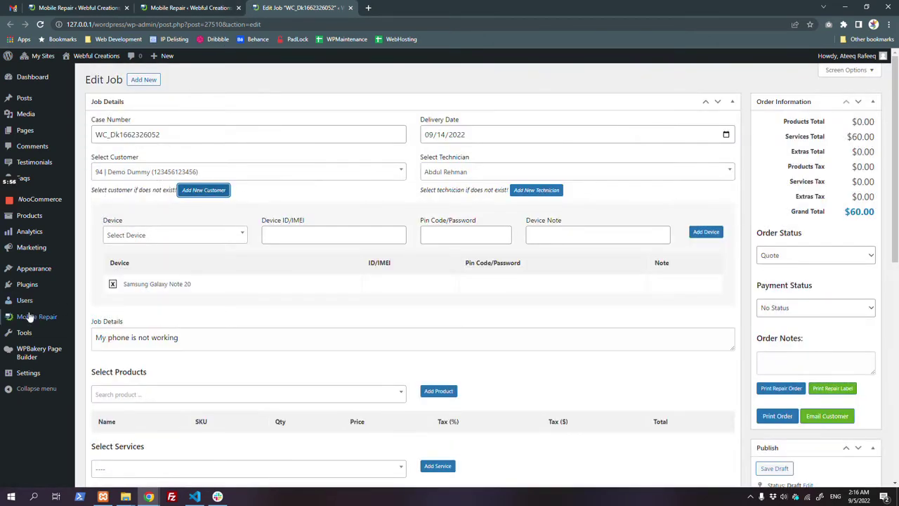
{"action": "mouse_move", "coordinate": [32, 333]}
{"action": "left_click", "coordinate": [200, 190]}
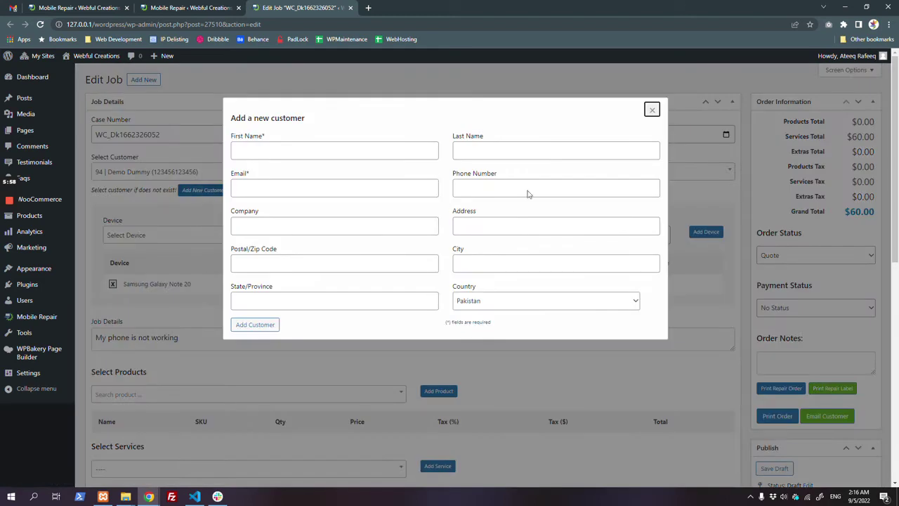
{"action": "left_click", "coordinate": [650, 110]}
{"action": "left_click", "coordinate": [299, 179]}
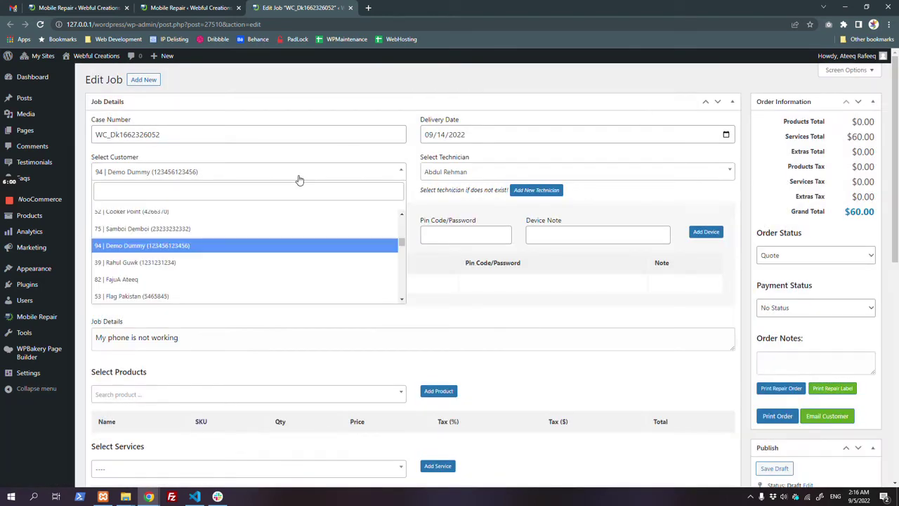
{"action": "left_click", "coordinate": [381, 175]}
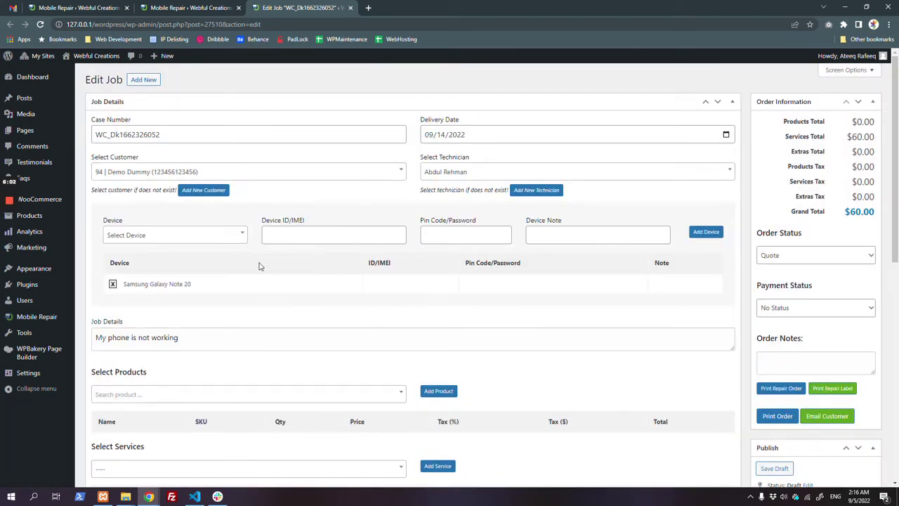
{"action": "left_click", "coordinate": [217, 240]}
{"action": "scroll", "coordinate": [210, 303], "scroll_direction": "down", "scroll_amount": 3}
{"action": "left_click", "coordinate": [211, 306]}
{"action": "left_click", "coordinate": [266, 235]}
{"action": "type", "text": "654645654"}
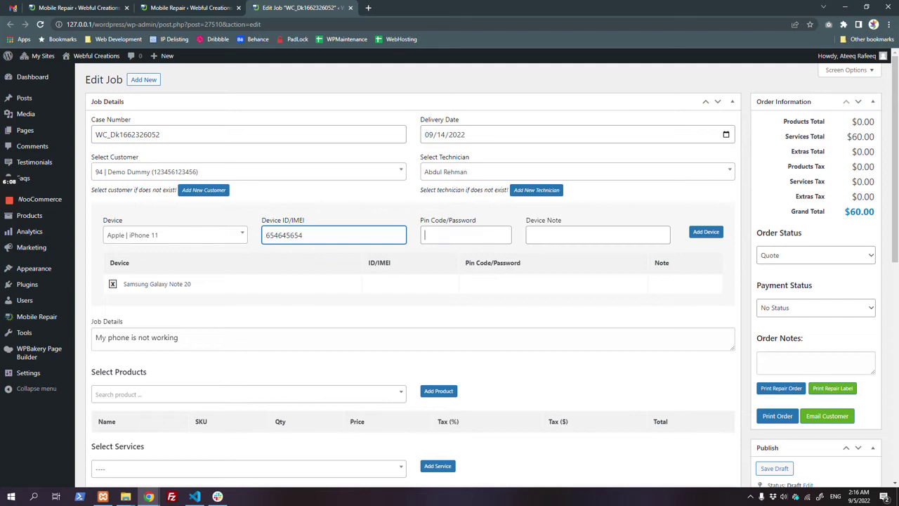
{"action": "key", "text": "Tab"}
{"action": "key", "text": "Tab"}
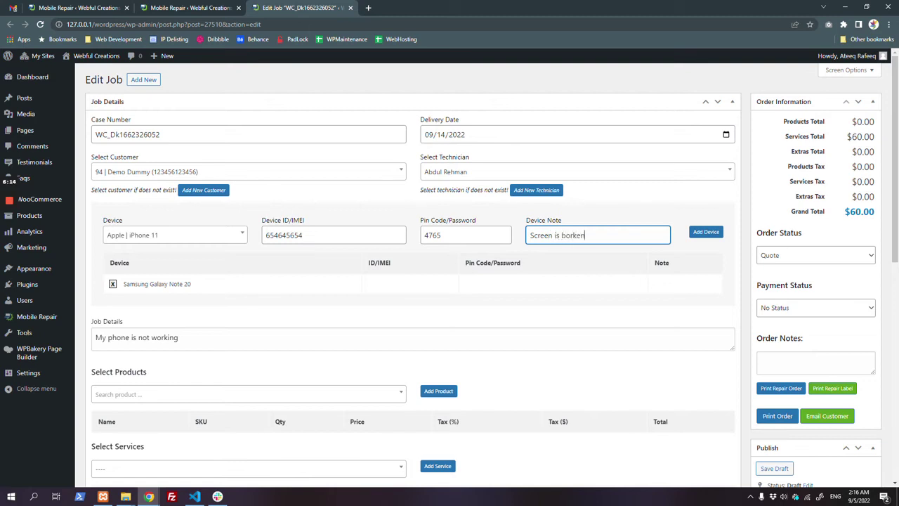
{"action": "left_click", "coordinate": [701, 239]}
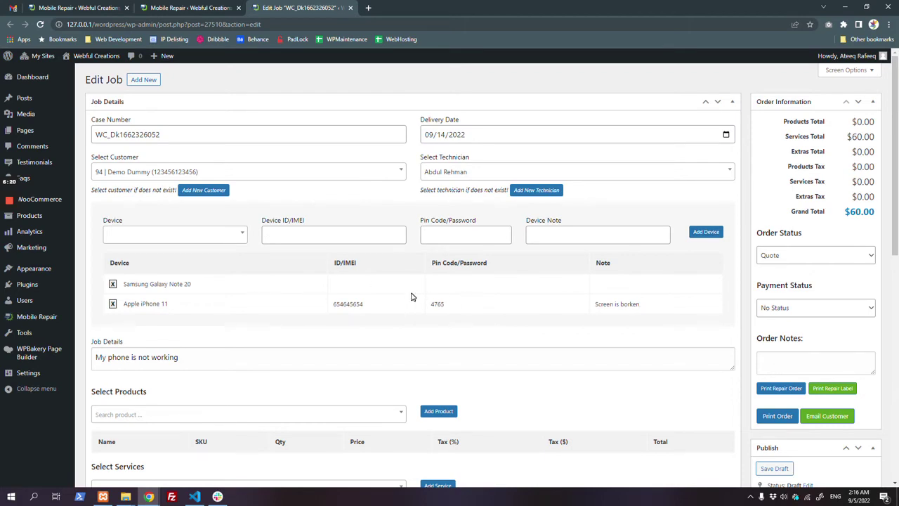
Step: Change the job's order status to In Process and its payment status to Partially Paid
{"action": "left_click", "coordinate": [801, 258]}
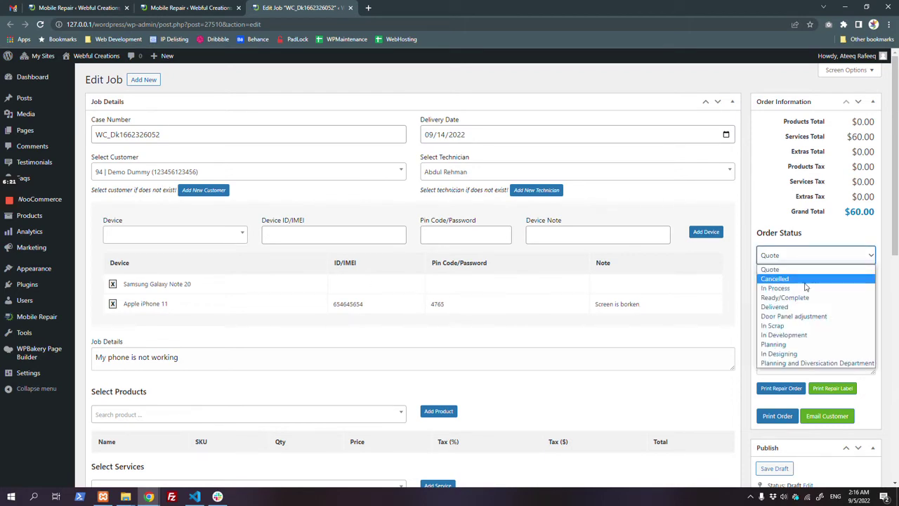
{"action": "left_click", "coordinate": [804, 327]}
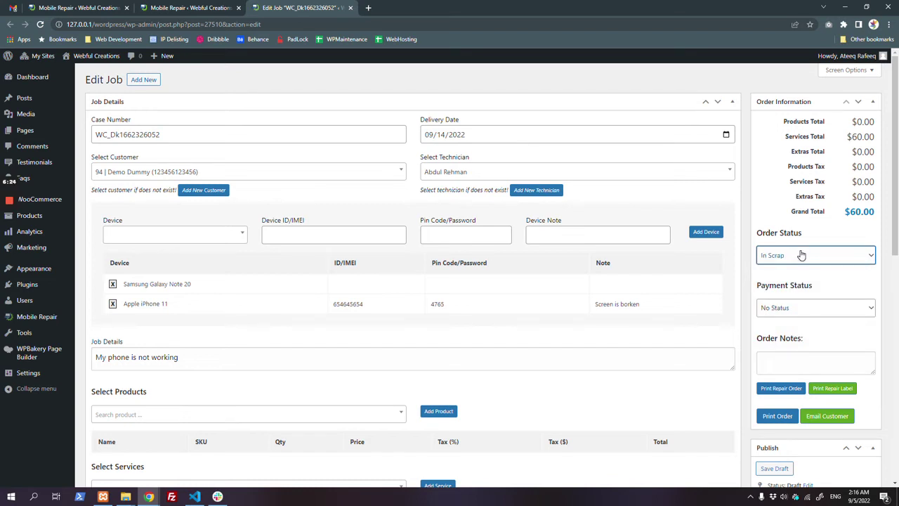
{"action": "key", "text": "Down"}
{"action": "key", "text": "Down"}
{"action": "key", "text": "Up"}
{"action": "left_click", "coordinate": [809, 310]}
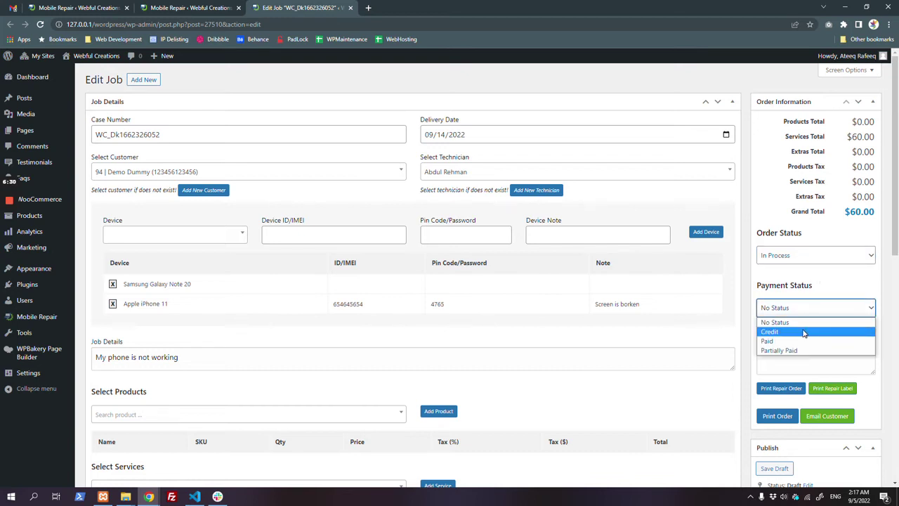
{"action": "left_click", "coordinate": [809, 349]}
{"action": "scroll", "coordinate": [809, 352], "scroll_direction": "down", "scroll_amount": 1}
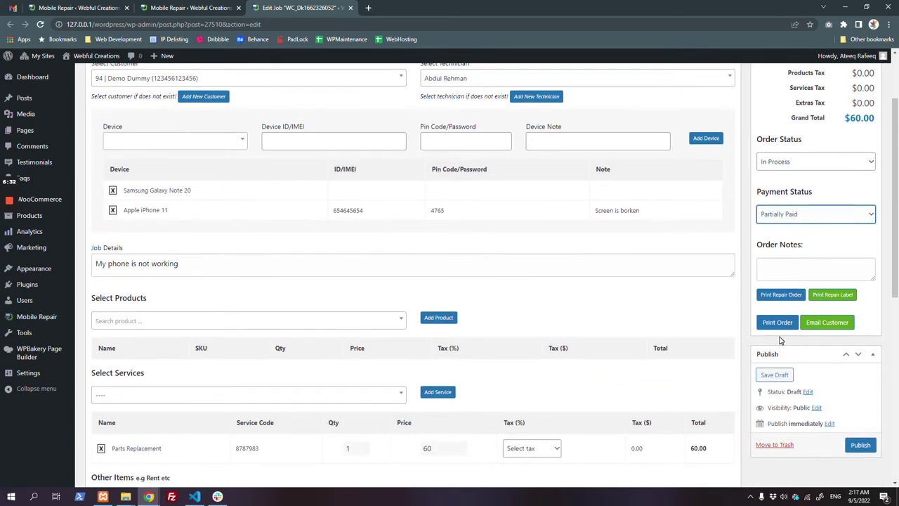
{"action": "scroll", "coordinate": [187, 322], "scroll_direction": "down", "scroll_amount": 2}
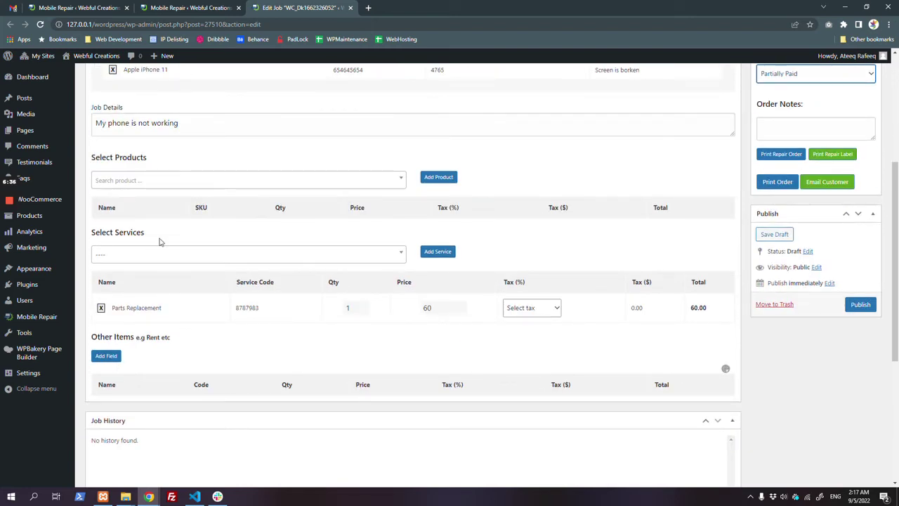
{"action": "left_click", "coordinate": [116, 359]}
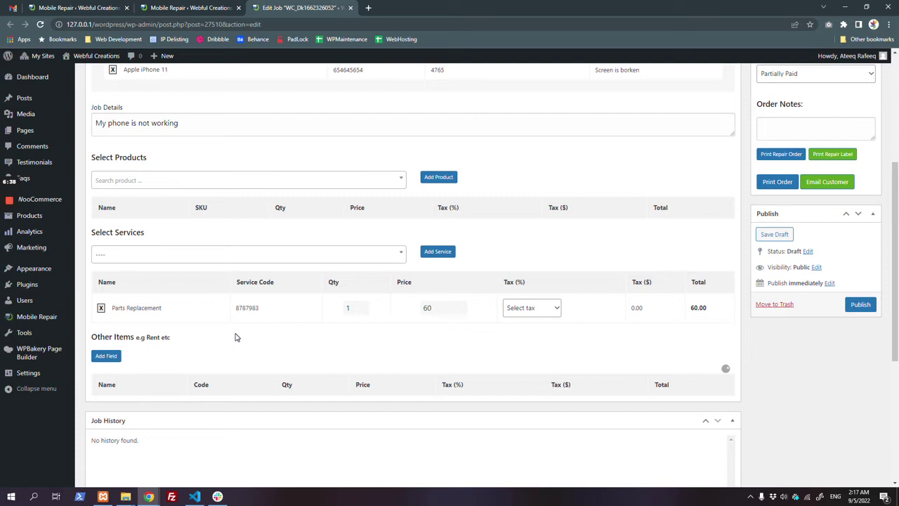
Step: Fill the new extra item row: name 'Used power cable', code 1001, quantity 1, price 25
{"action": "scroll", "coordinate": [235, 335], "scroll_direction": "down", "scroll_amount": 2}
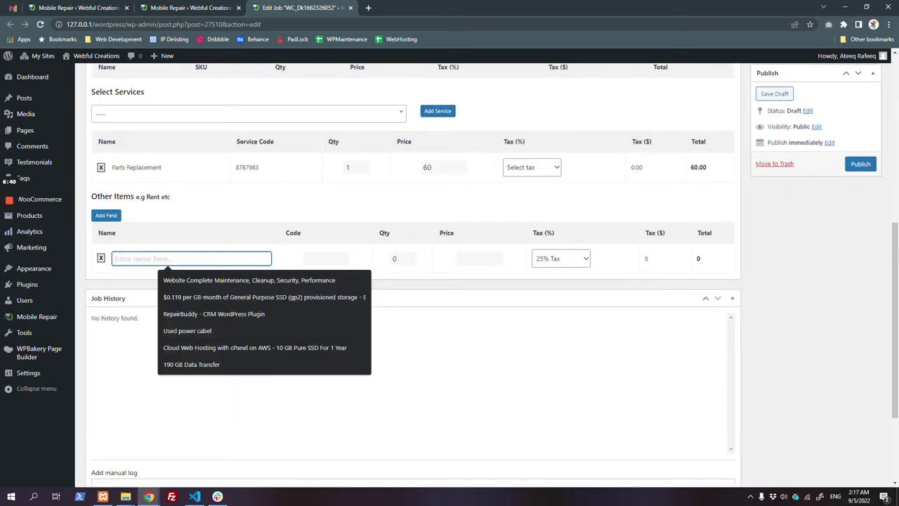
{"action": "type", "text": "ex"}
{"action": "key", "text": "BackSpace"}
{"action": "key", "text": "BackSpace"}
{"action": "key", "text": "BackSpace"}
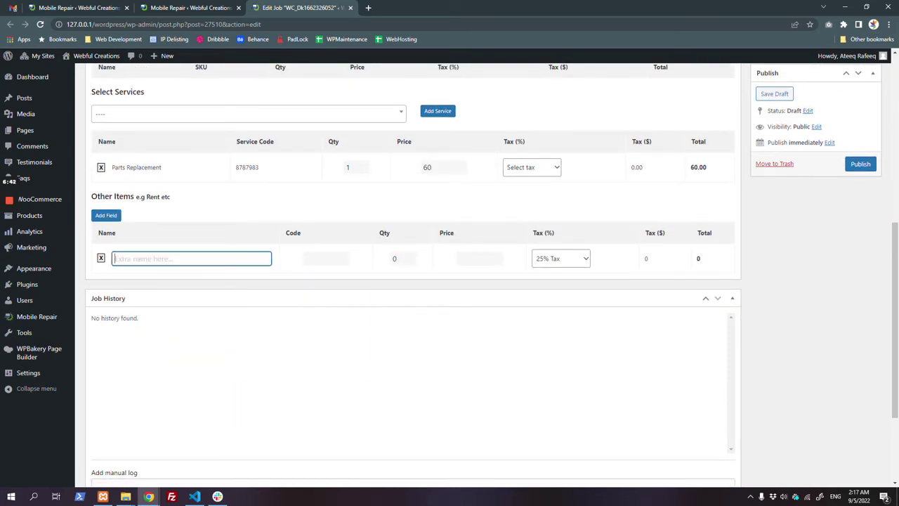
{"action": "type", "text": "Usedpo"}
{"action": "key", "text": "BackSpace"}
{"action": "key", "text": "BackSpace"}
{"action": "type", "text": "po"}
{"action": "key", "text": "BackSpace"}
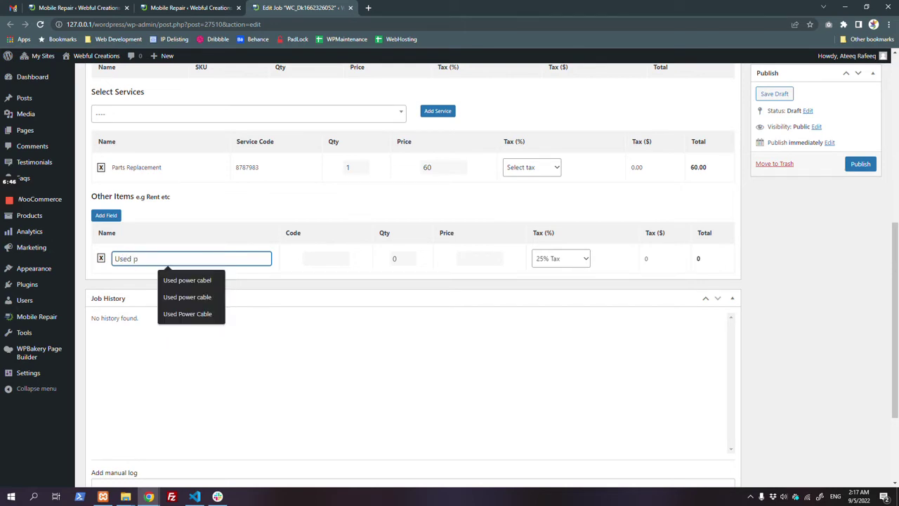
{"action": "type", "text": "ower cable"}
{"action": "key", "text": "Tab"}
{"action": "type", "text": "1001"}
{"action": "key", "text": "Tab"}
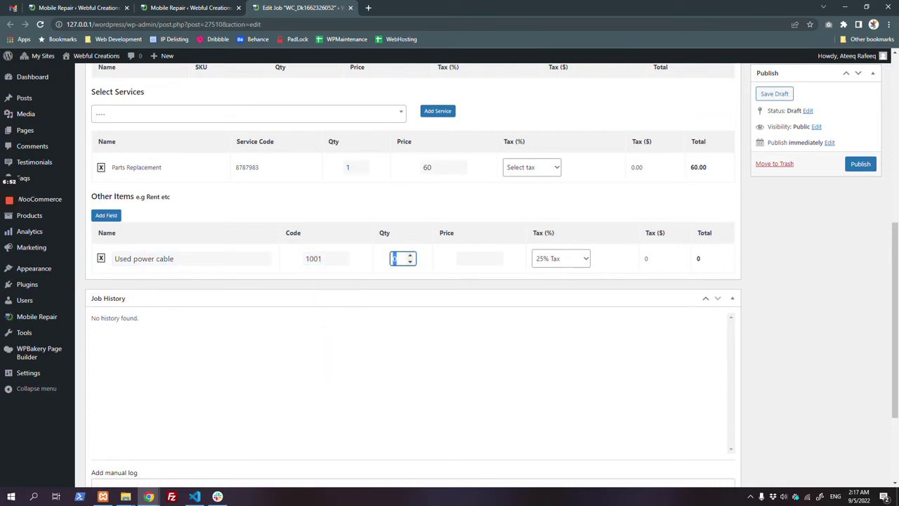
{"action": "type", "text": "1"}
{"action": "key", "text": "Tab"}
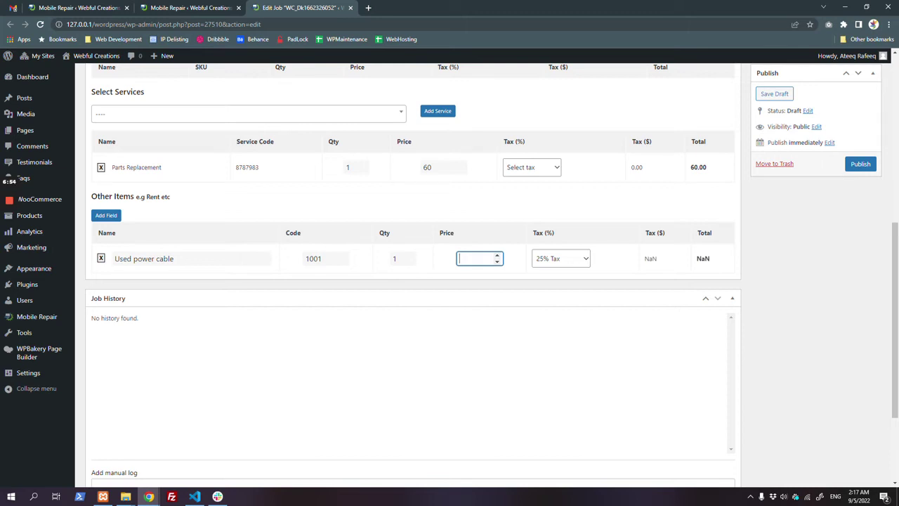
{"action": "key", "text": "Tab"}
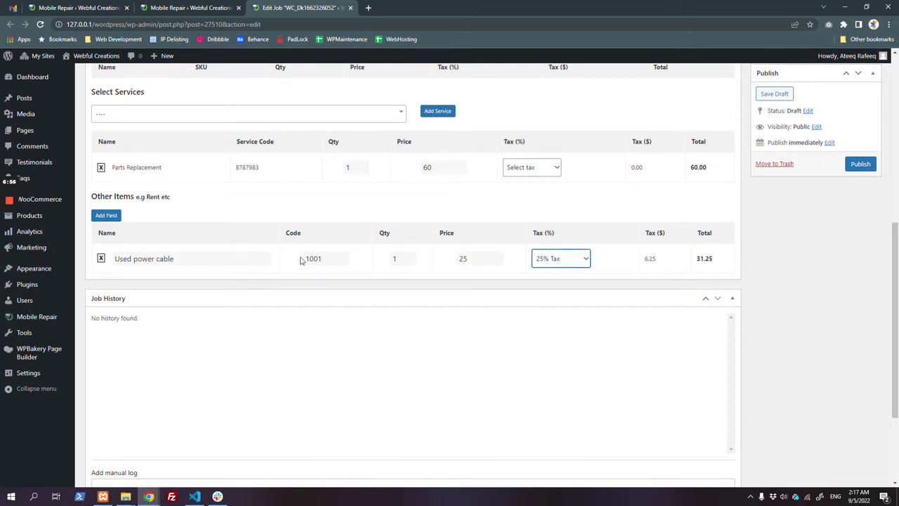
Step: Apply 17% Vat tax to the Used power cable item
{"action": "left_click", "coordinate": [585, 259]}
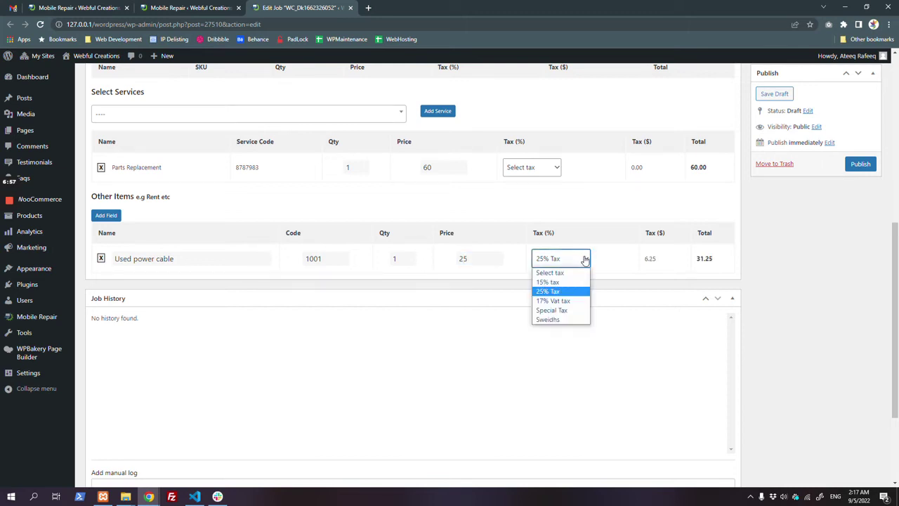
{"action": "left_click", "coordinate": [574, 292]}
{"action": "left_click", "coordinate": [567, 263]}
{"action": "left_click", "coordinate": [567, 300]}
{"action": "left_click", "coordinate": [576, 262]}
Step: Switch the 17% Vat tax to inactive in the plugin's Taxes settings, then return to the job
{"action": "left_click", "coordinate": [511, 245]}
{"action": "left_click", "coordinate": [191, 8]}
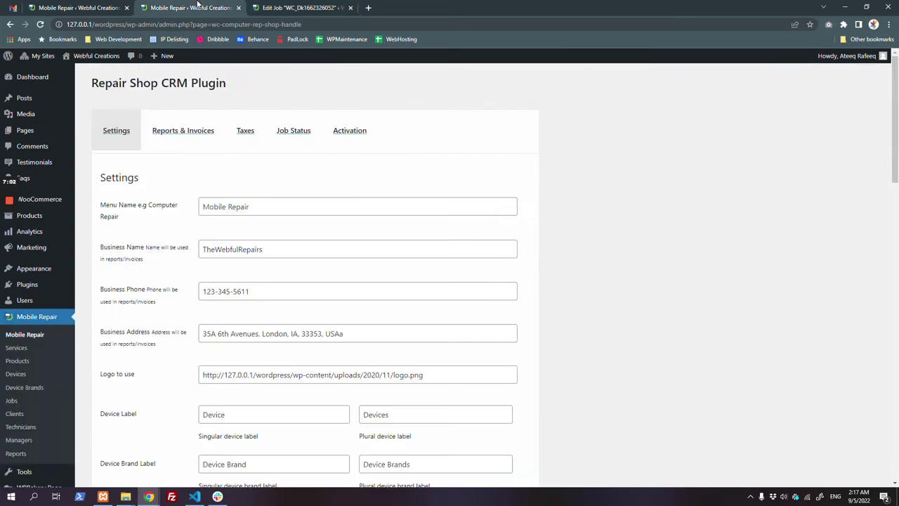
{"action": "left_click", "coordinate": [240, 131]}
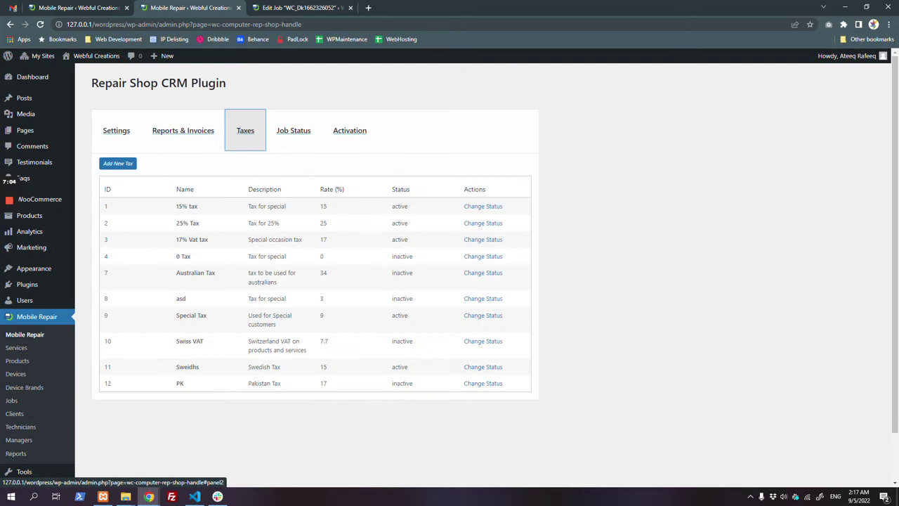
{"action": "left_click", "coordinate": [126, 167]}
{"action": "left_click", "coordinate": [651, 134]}
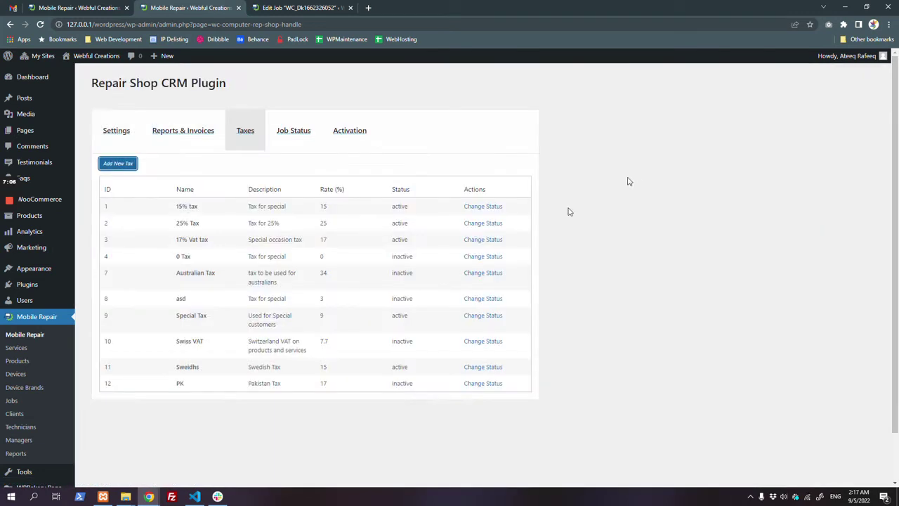
{"action": "left_click", "coordinate": [491, 241]}
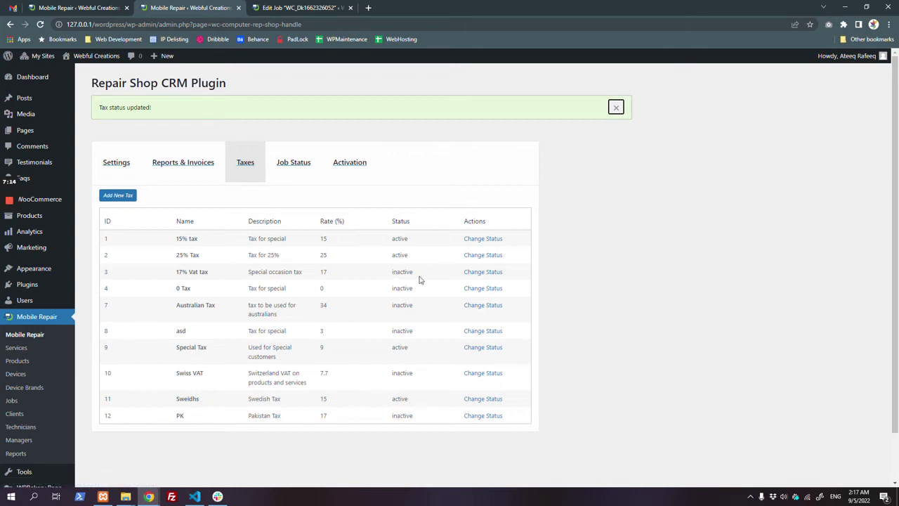
{"action": "left_click", "coordinate": [309, 7]}
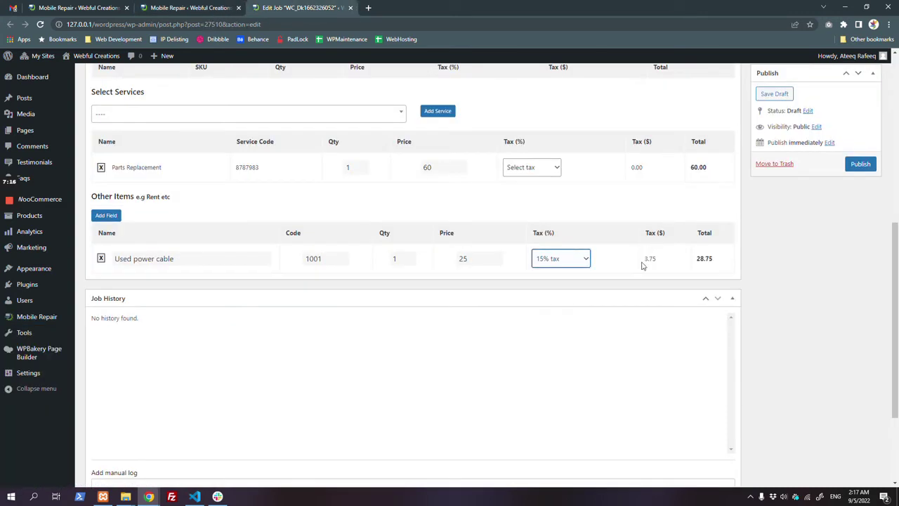
Step: Review the job's payment and order status options, then show the Job Status settings list
{"action": "scroll", "coordinate": [789, 286], "scroll_direction": "up", "scroll_amount": 3}
{"action": "scroll", "coordinate": [788, 286], "scroll_direction": "up", "scroll_amount": 1}
{"action": "left_click", "coordinate": [793, 260]}
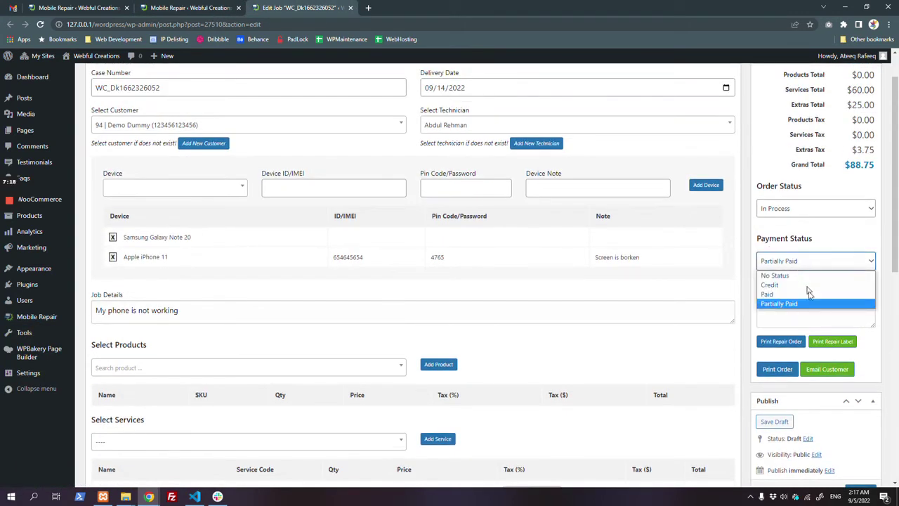
{"action": "left_click", "coordinate": [788, 209]}
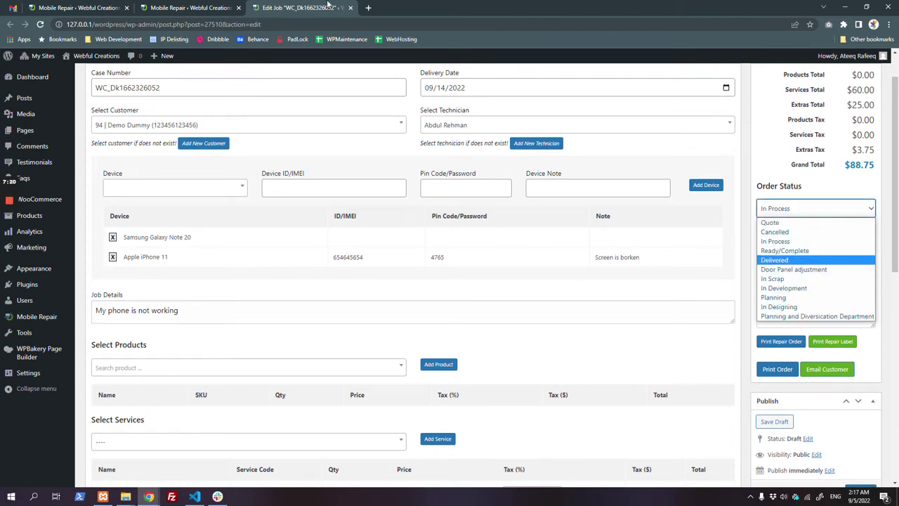
{"action": "key", "text": "ctrl+shift+Tab"}
{"action": "left_click", "coordinate": [306, 167]}
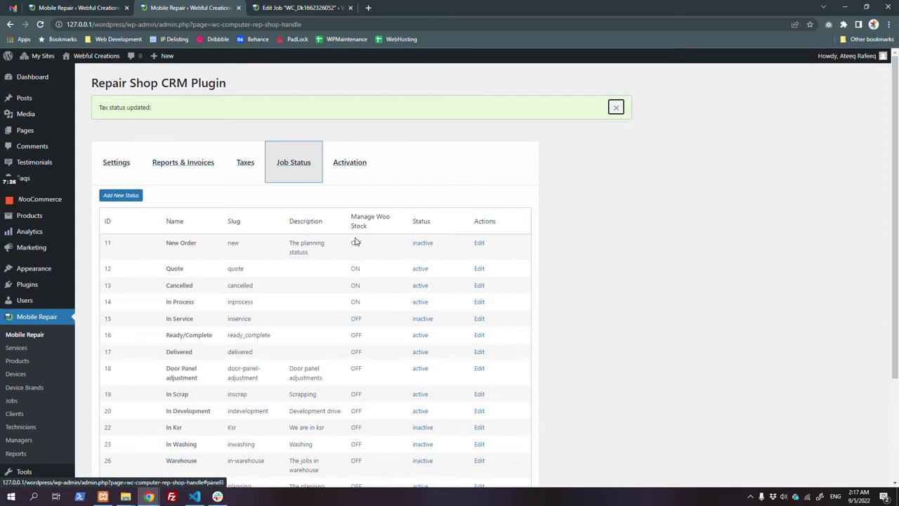
Step: Highlight the Manage Woo Stock column in Job Status settings and return to the job's edit form
{"action": "left_click_drag", "start_coordinate": [351, 213], "coordinate": [390, 219]}
{"action": "left_click", "coordinate": [377, 248]}
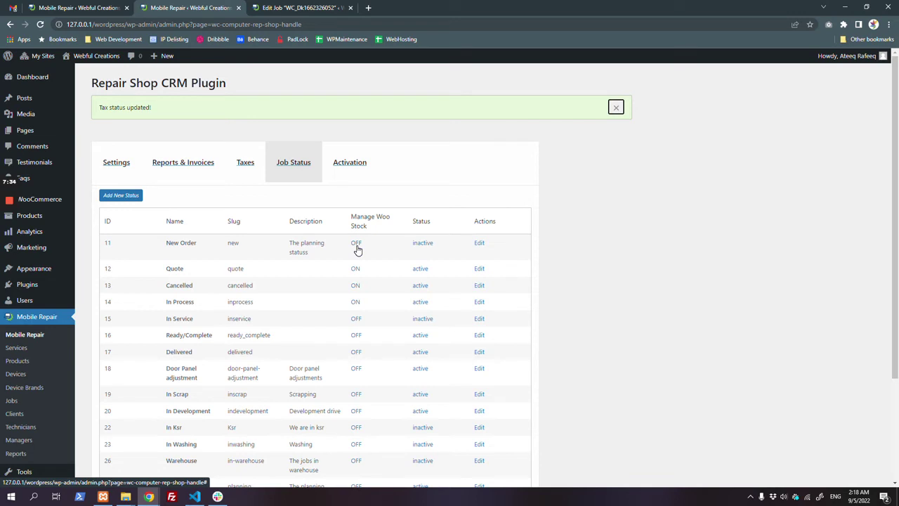
{"action": "left_click", "coordinate": [260, 7]}
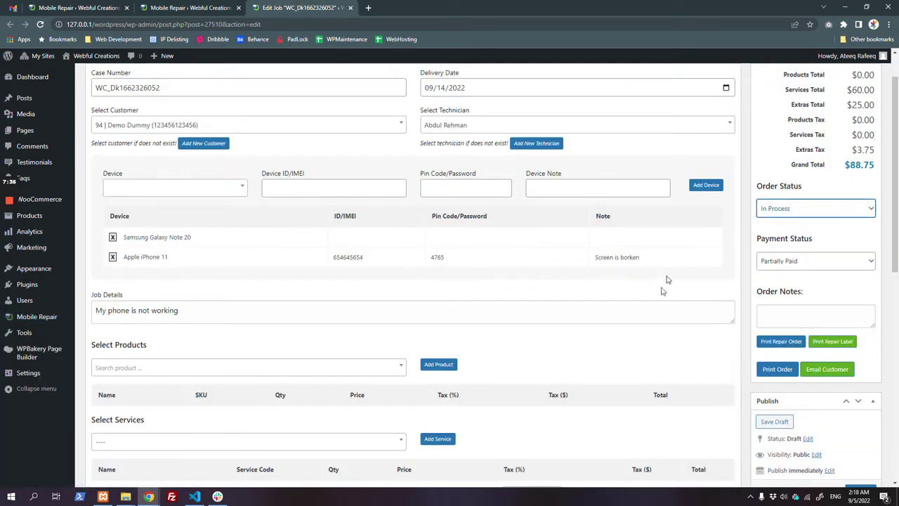
Step: Find and add the 36MM EXTERIOR BLUE PAINTERS TAPE product (13.99, 25% Tax) to the job
{"action": "scroll", "coordinate": [366, 284], "scroll_direction": "down", "scroll_amount": 2}
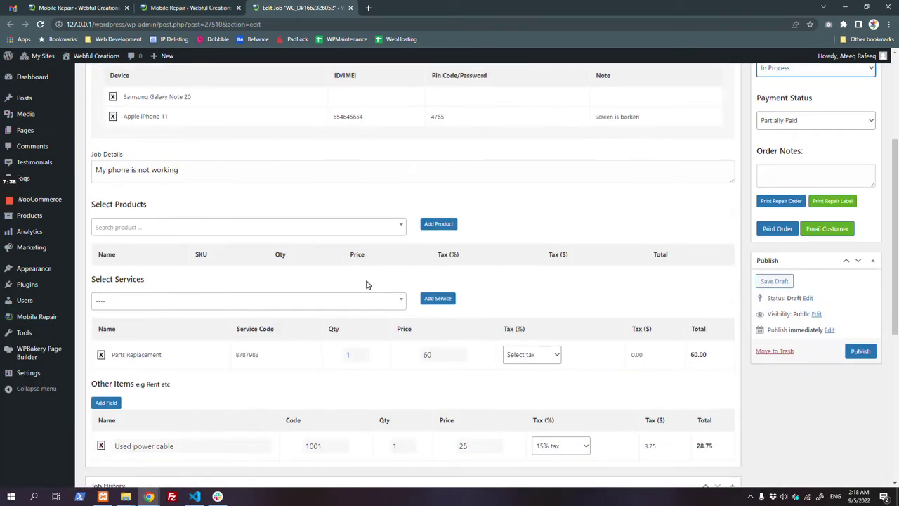
{"action": "scroll", "coordinate": [367, 285], "scroll_direction": "down", "scroll_amount": 2}
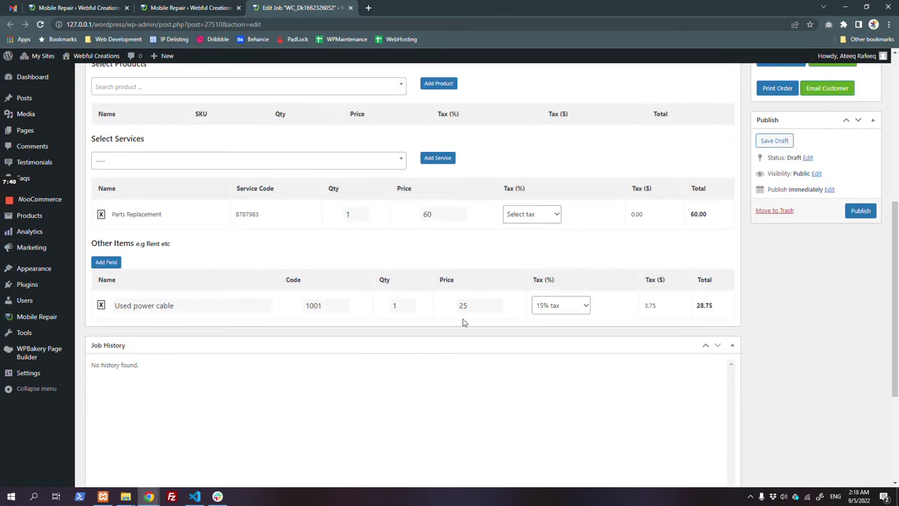
{"action": "scroll", "coordinate": [357, 335], "scroll_direction": "up", "scroll_amount": 1}
{"action": "scroll", "coordinate": [291, 211], "scroll_direction": "up", "scroll_amount": 1}
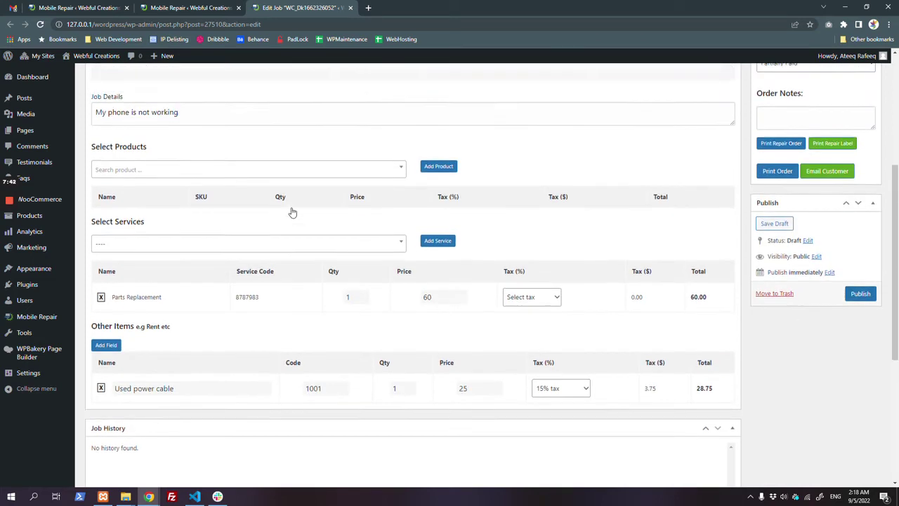
{"action": "left_click", "coordinate": [226, 182]}
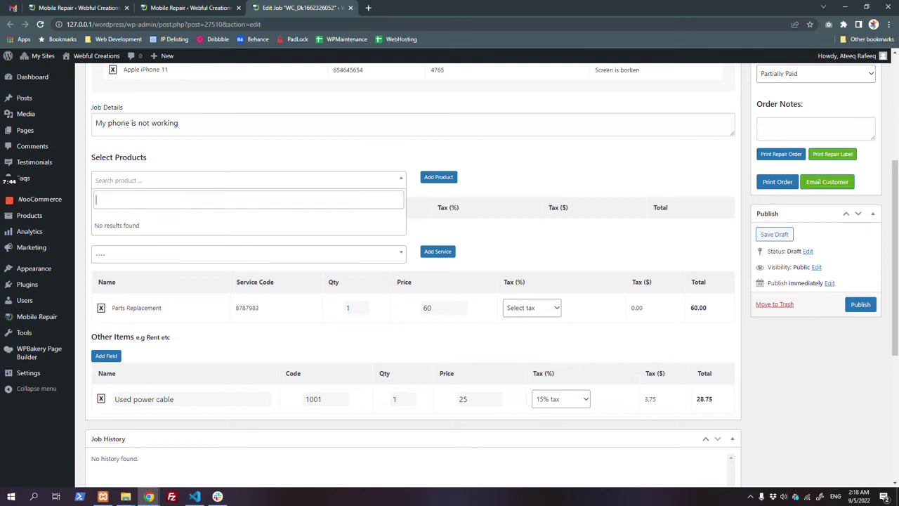
{"action": "type", "text": "pain"}
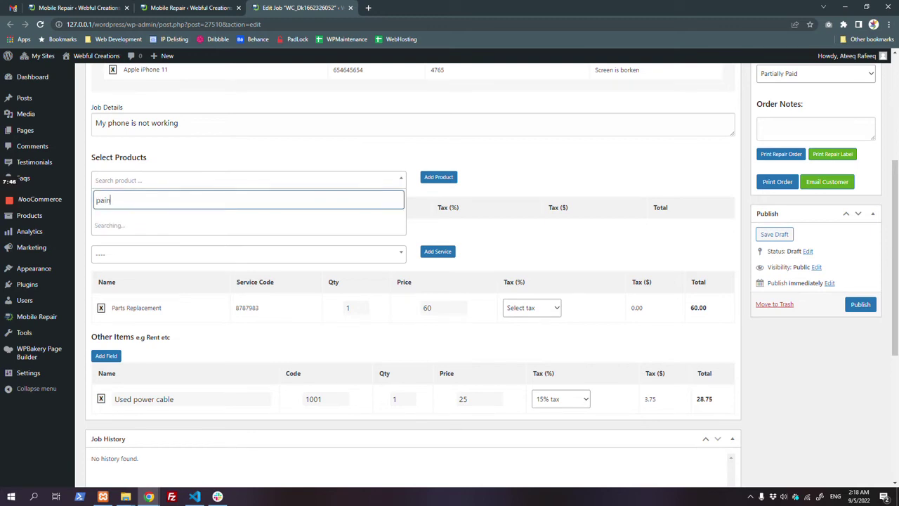
{"action": "left_click", "coordinate": [201, 258]}
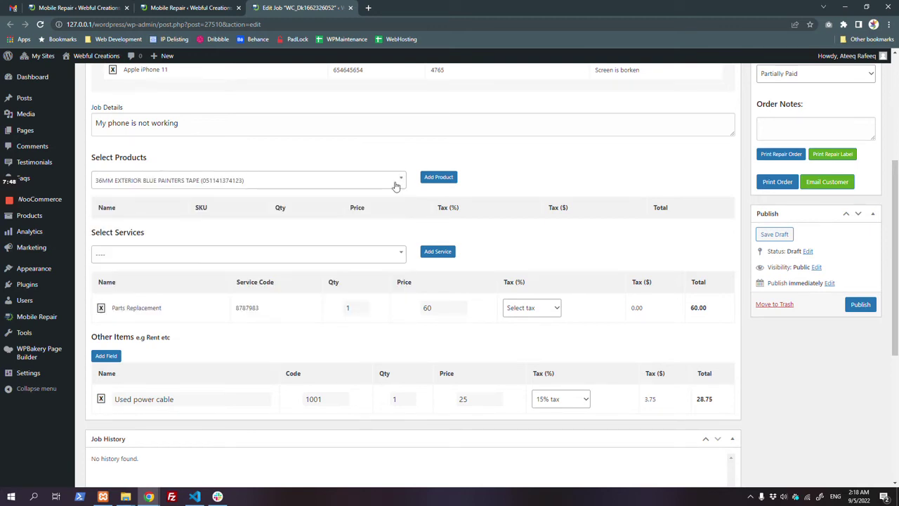
{"action": "left_click", "coordinate": [447, 177]}
Step: Check the Disable Parts and Use WooCommerce Products setting, then publish the job at $106.24
{"action": "left_click", "coordinate": [186, 8]}
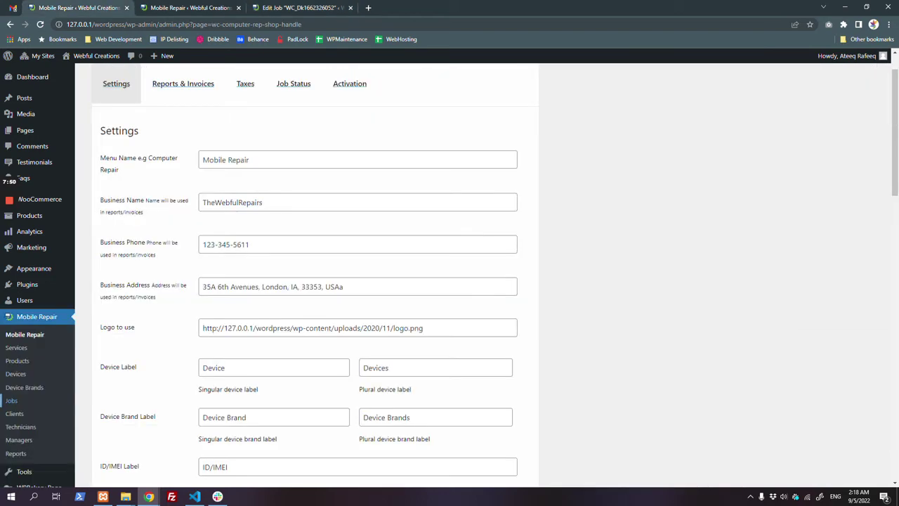
{"action": "scroll", "coordinate": [449, 281], "scroll_direction": "down", "scroll_amount": 5}
{"action": "scroll", "coordinate": [205, 331], "scroll_direction": "down", "scroll_amount": 5}
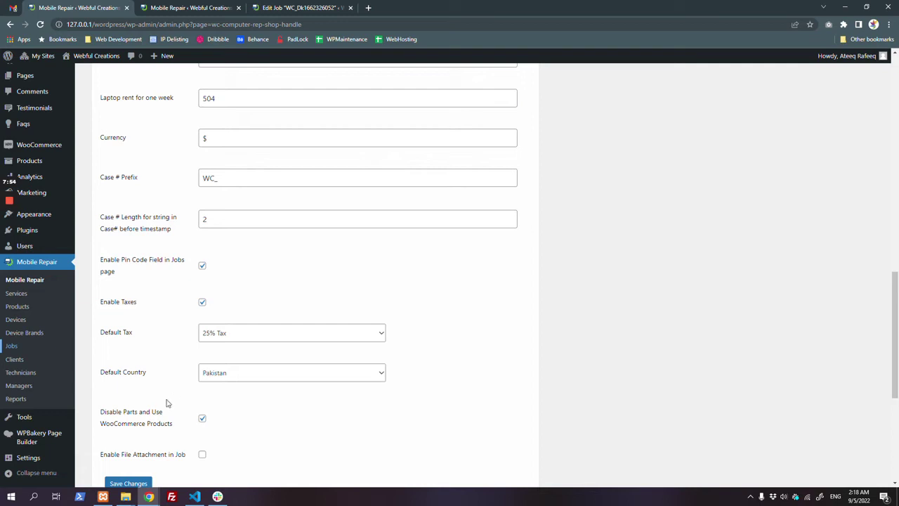
{"action": "left_click_drag", "start_coordinate": [99, 419], "coordinate": [177, 440]}
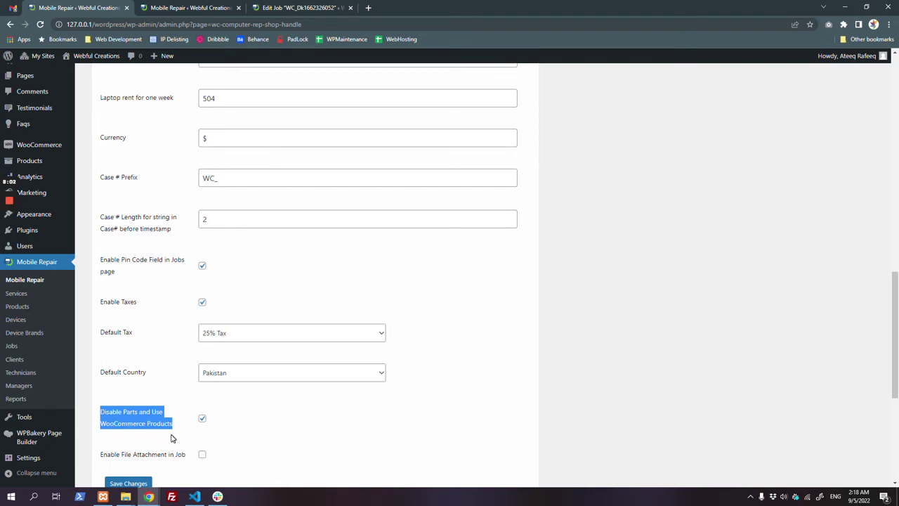
{"action": "left_click", "coordinate": [193, 7]}
{"action": "left_click", "coordinate": [266, 5]}
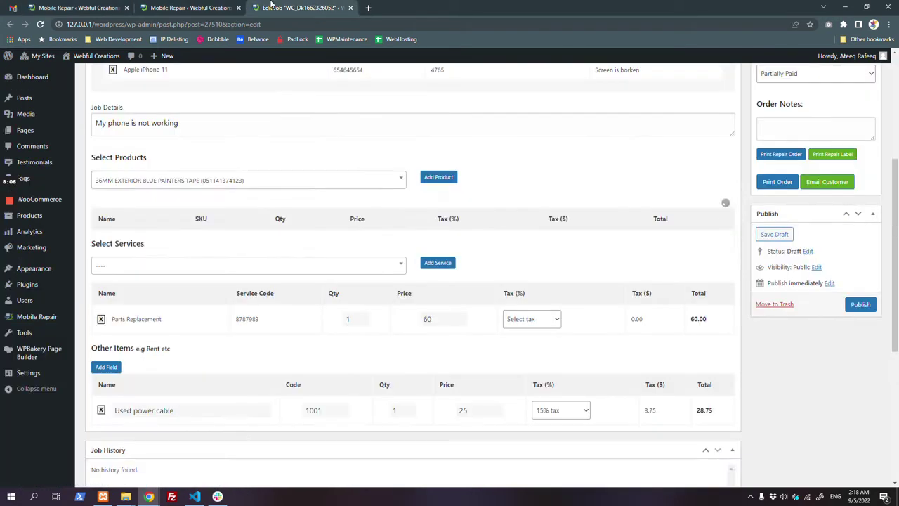
{"action": "left_click", "coordinate": [860, 304]}
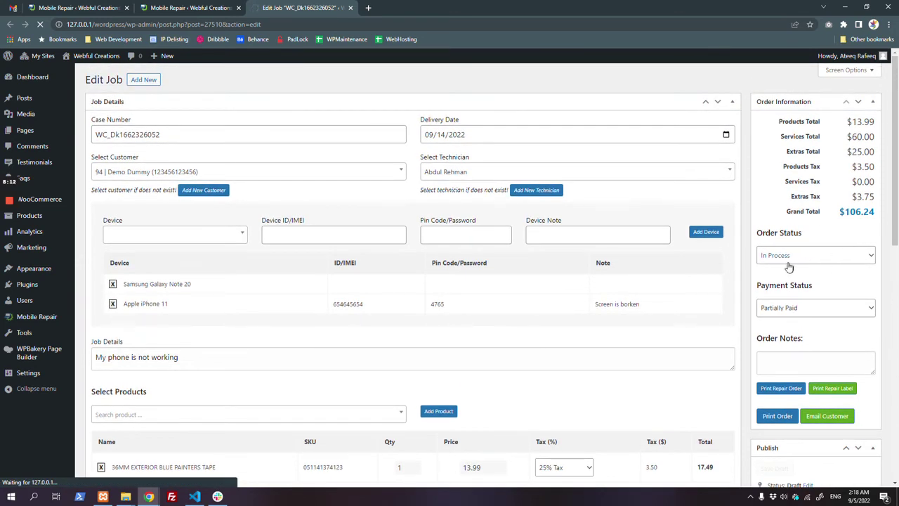
{"action": "left_click", "coordinate": [259, 135]}
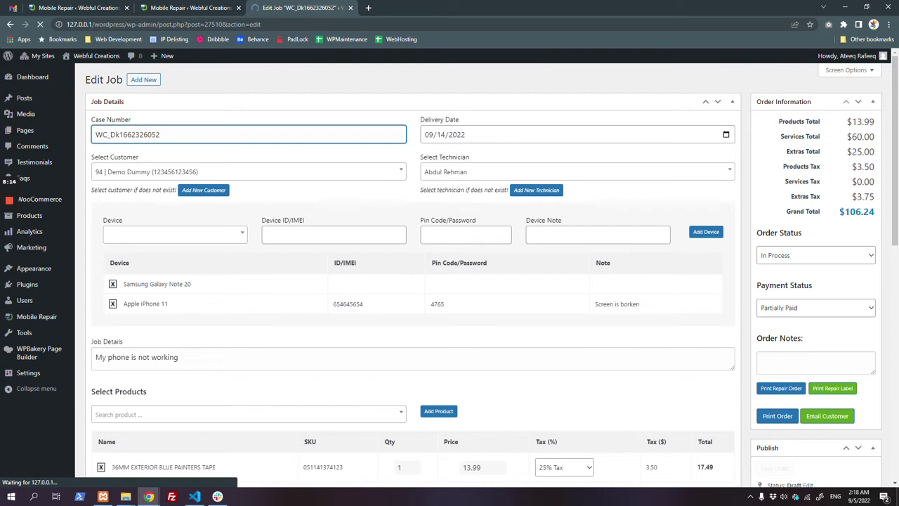
{"action": "scroll", "coordinate": [277, 223], "scroll_direction": "down", "scroll_amount": 10}
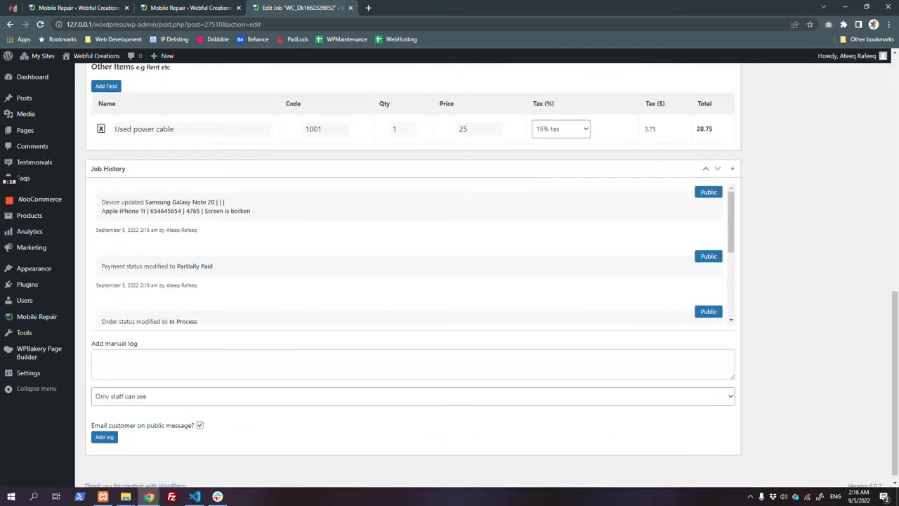
Step: Review the job history entries for device, payment status, order status and delivery date
{"action": "left_click_drag", "start_coordinate": [101, 202], "coordinate": [226, 211]}
{"action": "left_click_drag", "start_coordinate": [101, 265], "coordinate": [203, 263]}
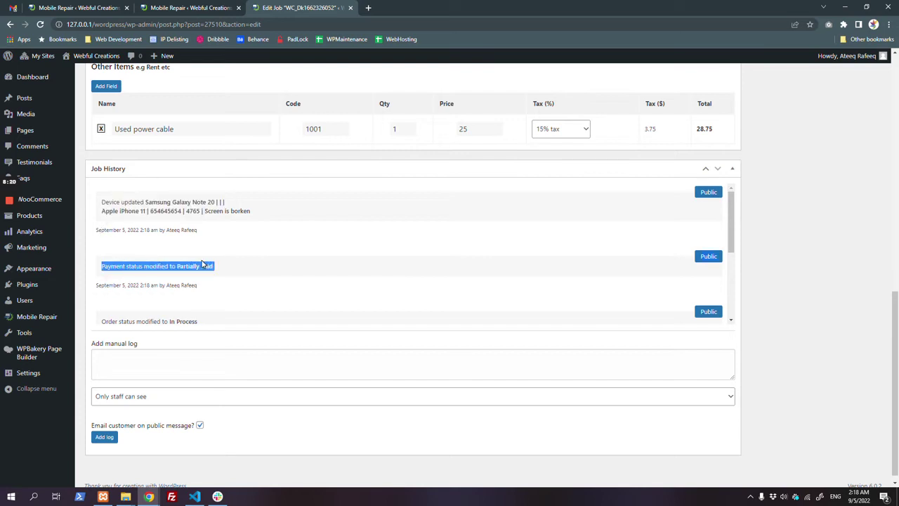
{"action": "scroll", "coordinate": [221, 257], "scroll_direction": "down", "scroll_amount": 1}
{"action": "left_click_drag", "start_coordinate": [101, 227], "coordinate": [201, 231]}
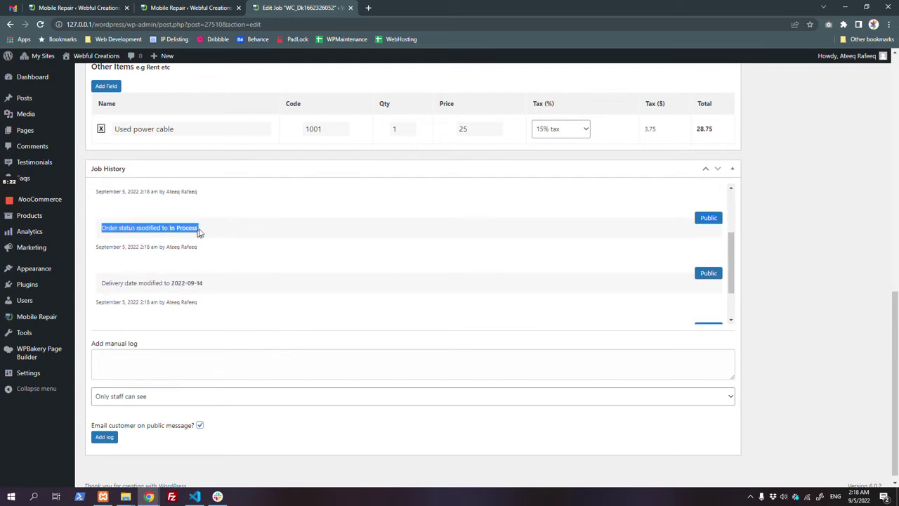
{"action": "left_click_drag", "start_coordinate": [102, 284], "coordinate": [151, 278]}
{"action": "scroll", "coordinate": [151, 277], "scroll_direction": "down", "scroll_amount": 1}
Step: Add a customer-visible pick-up notice as a manual log note in the job history
{"action": "left_click", "coordinate": [157, 357]}
{"action": "left_click", "coordinate": [161, 398]}
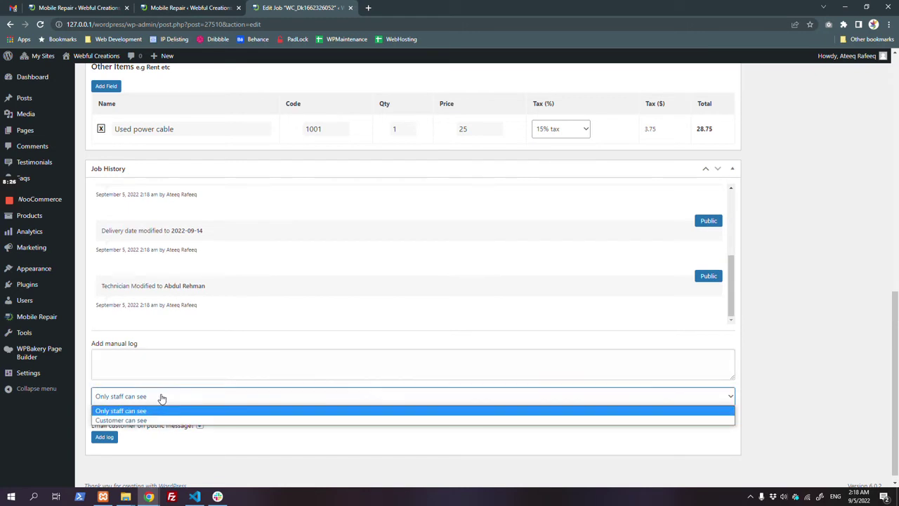
{"action": "left_click", "coordinate": [148, 409]}
{"action": "left_click", "coordinate": [151, 408]}
{"action": "left_click", "coordinate": [149, 419]}
{"action": "left_click", "coordinate": [96, 360]}
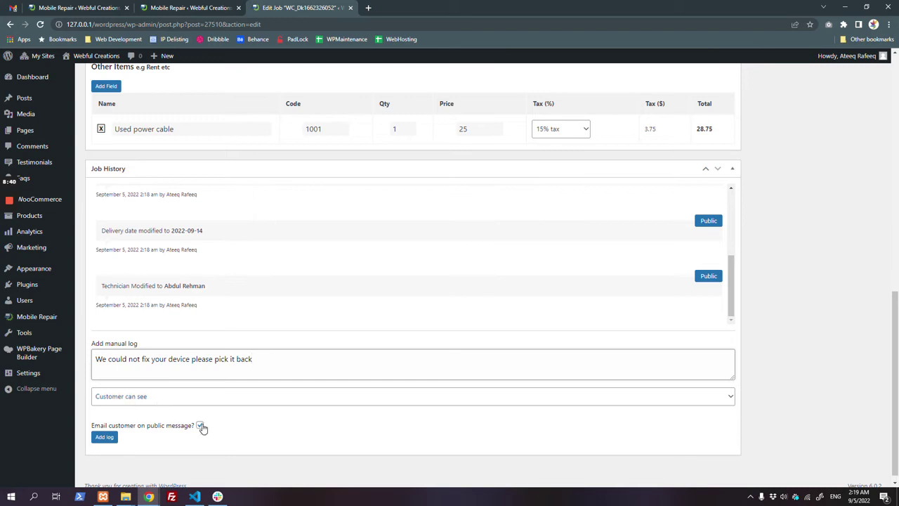
{"action": "left_click", "coordinate": [105, 437]}
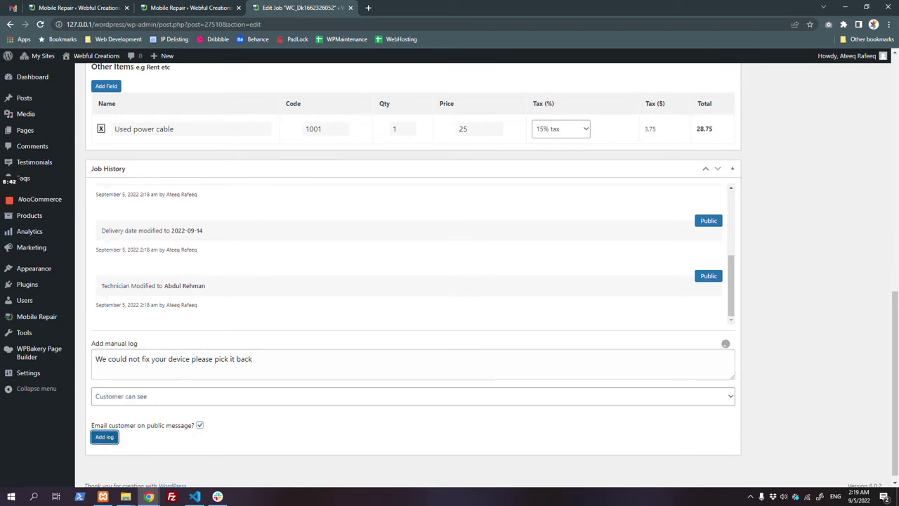
{"action": "left_click", "coordinate": [182, 399]}
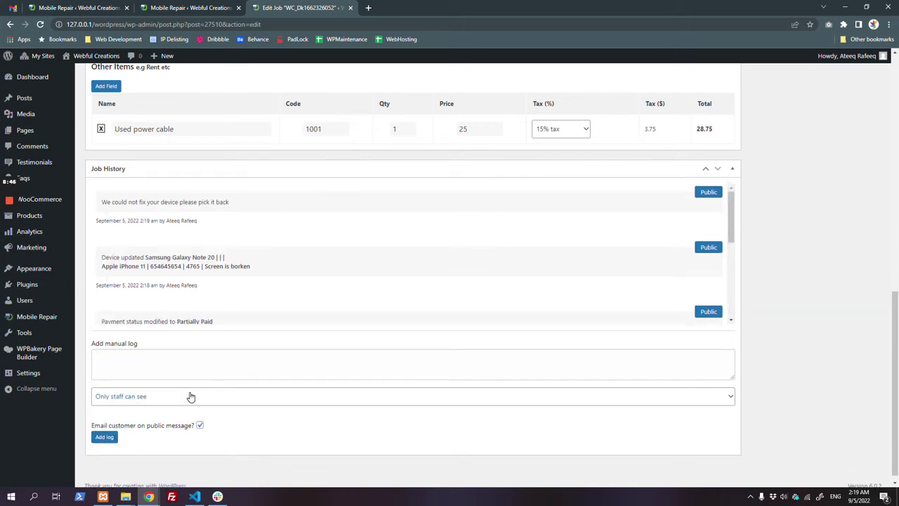
Step: Add a private staff-only log note beginning 'LEt's mo' to the job history
{"action": "left_click", "coordinate": [97, 358]}
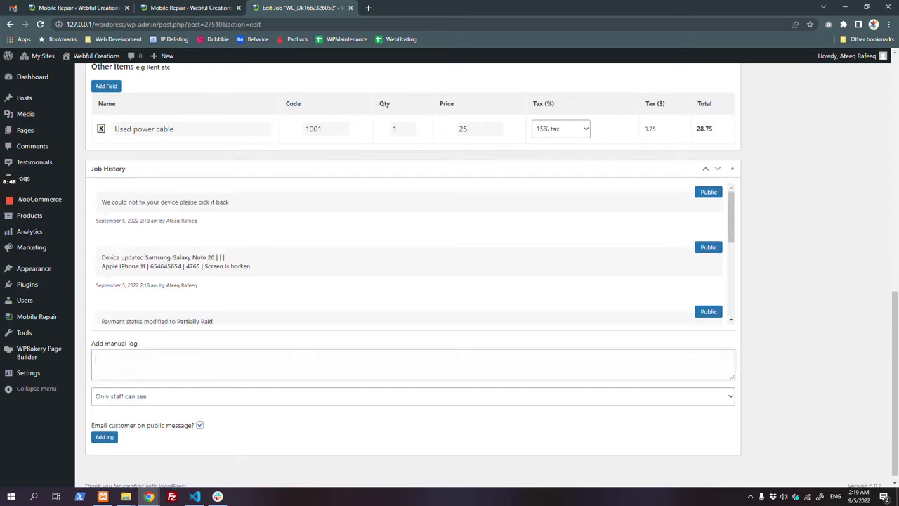
{"action": "type", "text": "LEt's move this device to other department"}
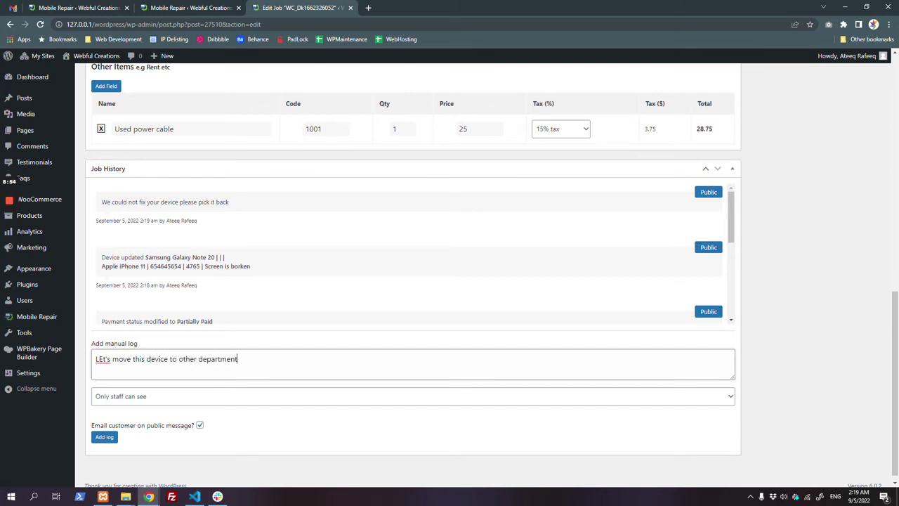
{"action": "left_click_drag", "start_coordinate": [90, 425], "coordinate": [173, 434]}
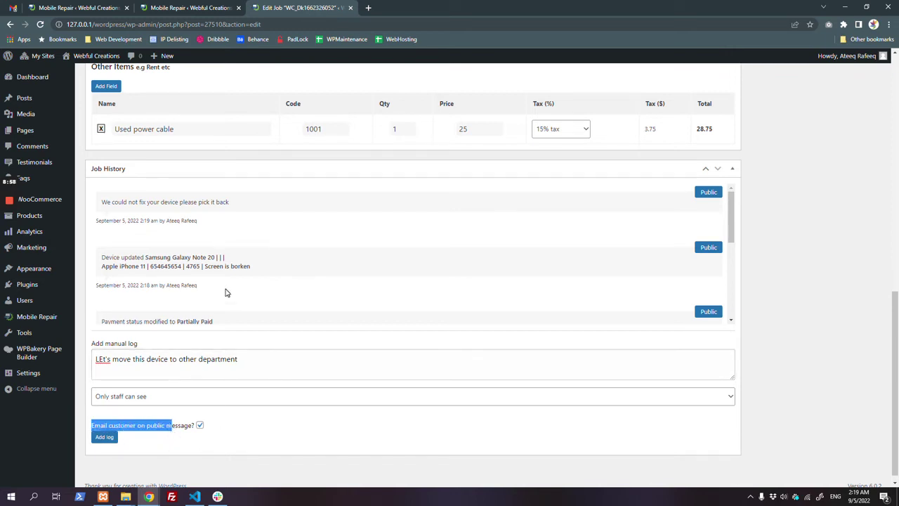
{"action": "left_click_drag", "start_coordinate": [111, 202], "coordinate": [229, 201]}
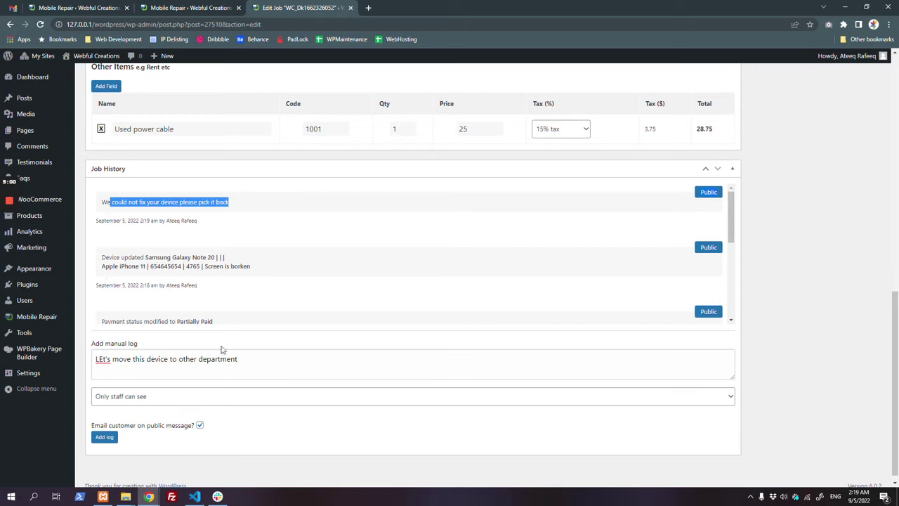
{"action": "left_click", "coordinate": [109, 438]}
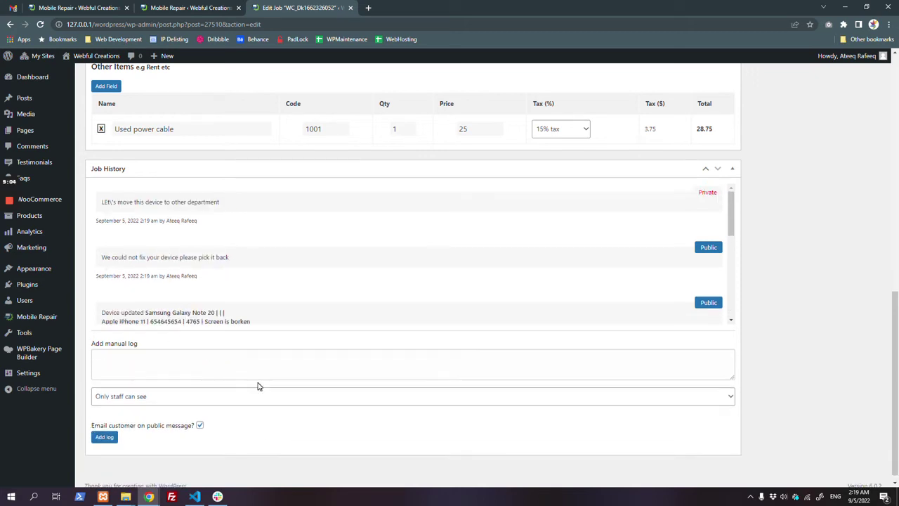
{"action": "double_click", "coordinate": [704, 191]}
{"action": "left_click_drag", "start_coordinate": [104, 202], "coordinate": [249, 199]}
{"action": "scroll", "coordinate": [249, 198], "scroll_direction": "up", "scroll_amount": 8}
{"action": "double_click", "coordinate": [127, 163]}
{"action": "key", "text": "ctrl+c"}
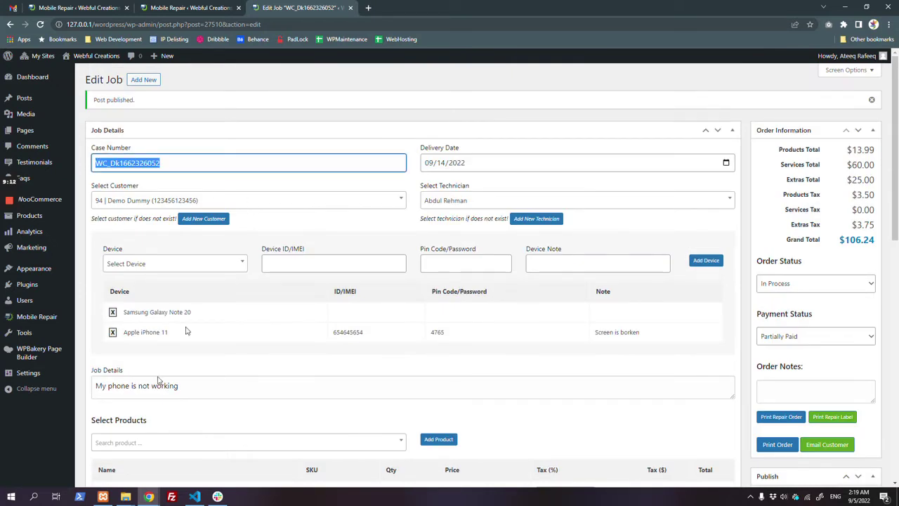
{"action": "left_click", "coordinate": [148, 497]}
{"action": "left_click", "coordinate": [191, 465]}
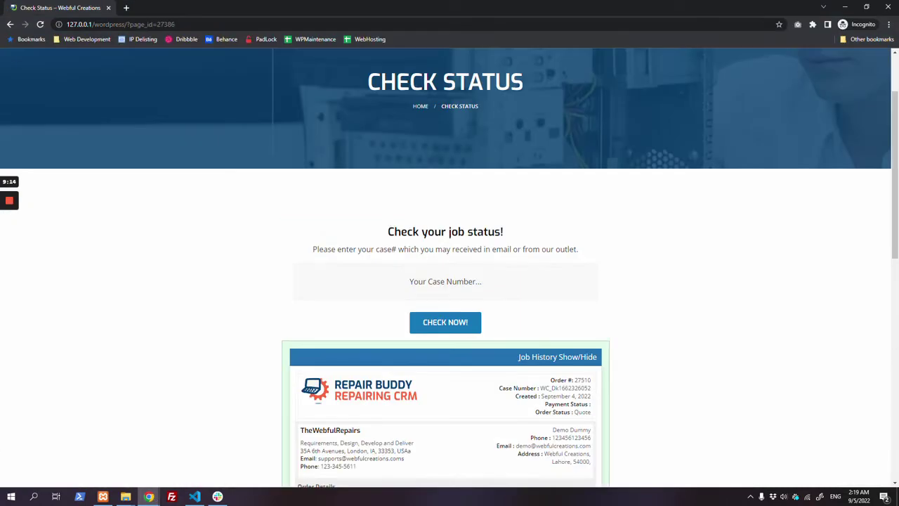
{"action": "left_click", "coordinate": [430, 285]}
{"action": "key", "text": "ctrl+v"}
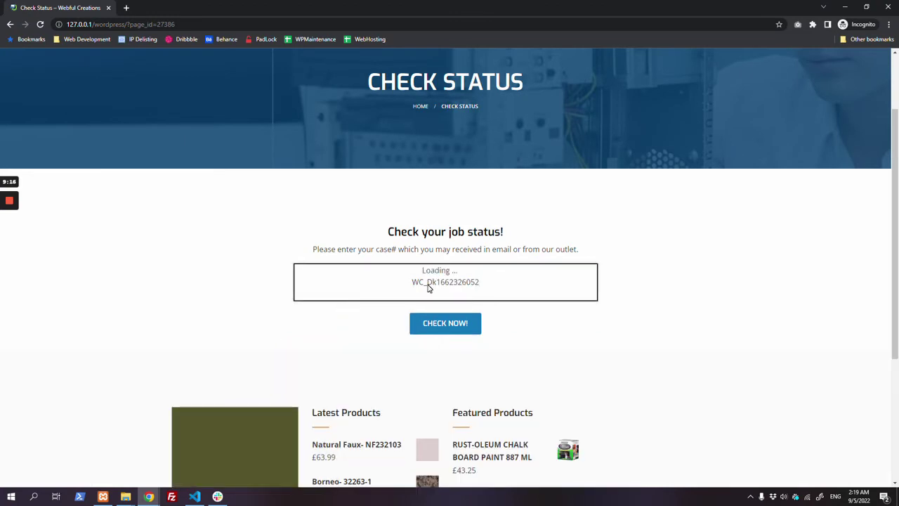
{"action": "scroll", "coordinate": [330, 263], "scroll_direction": "down", "scroll_amount": 2}
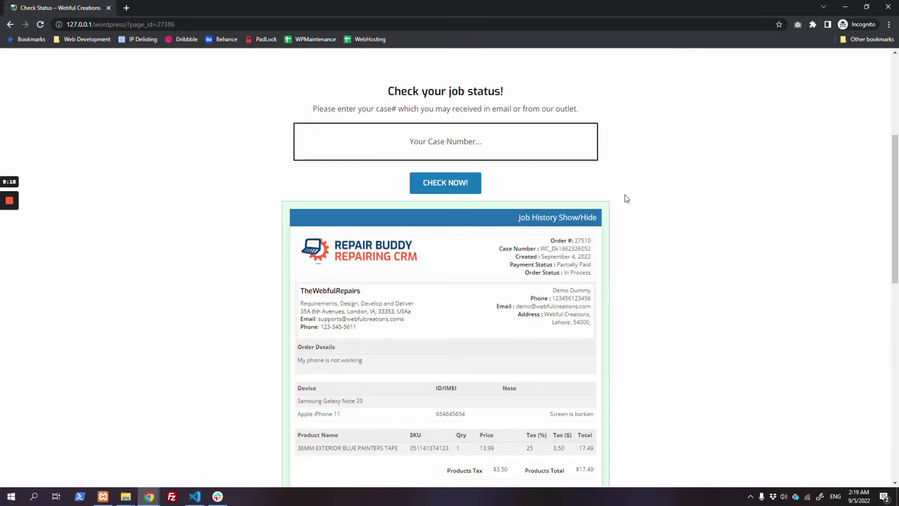
{"action": "left_click", "coordinate": [531, 223]}
{"action": "scroll", "coordinate": [535, 222], "scroll_direction": "down", "scroll_amount": 2}
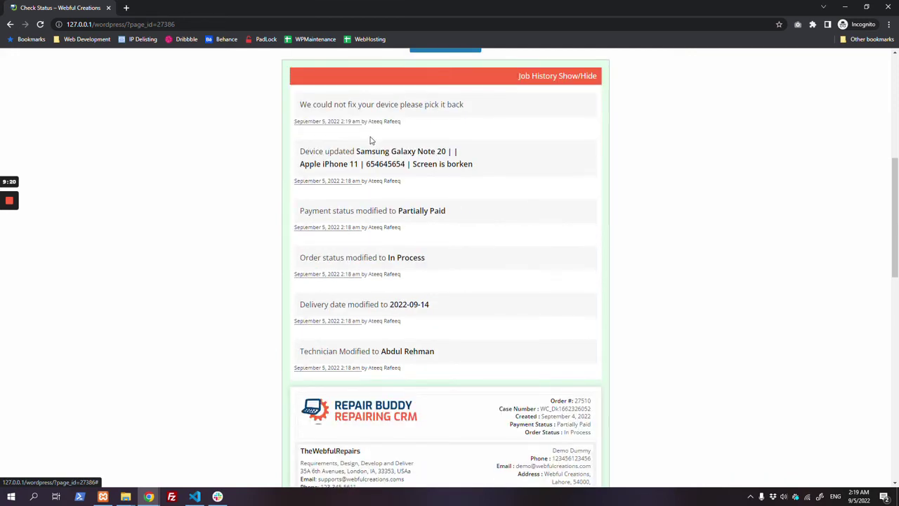
Step: Highlight the latest public history message and the card's Partially Paid payment status
{"action": "left_click_drag", "start_coordinate": [300, 104], "coordinate": [513, 106]}
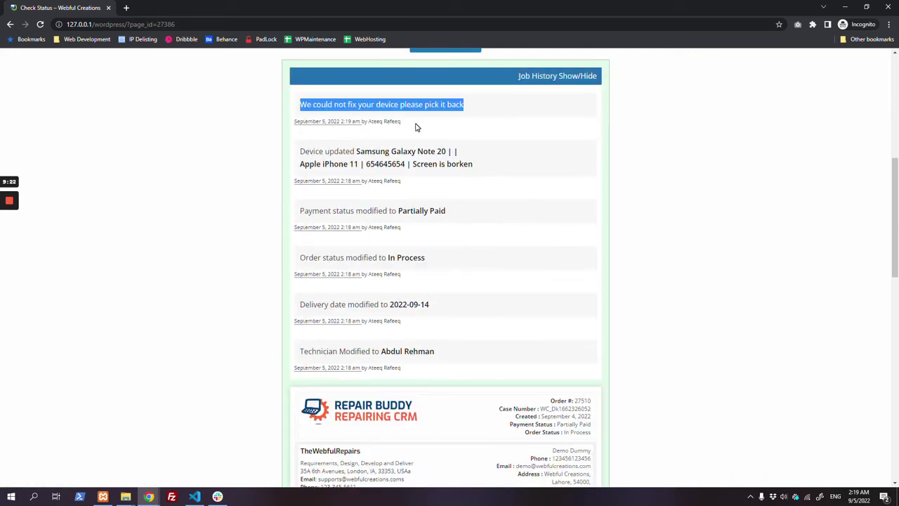
{"action": "scroll", "coordinate": [469, 324], "scroll_direction": "down", "scroll_amount": 3}
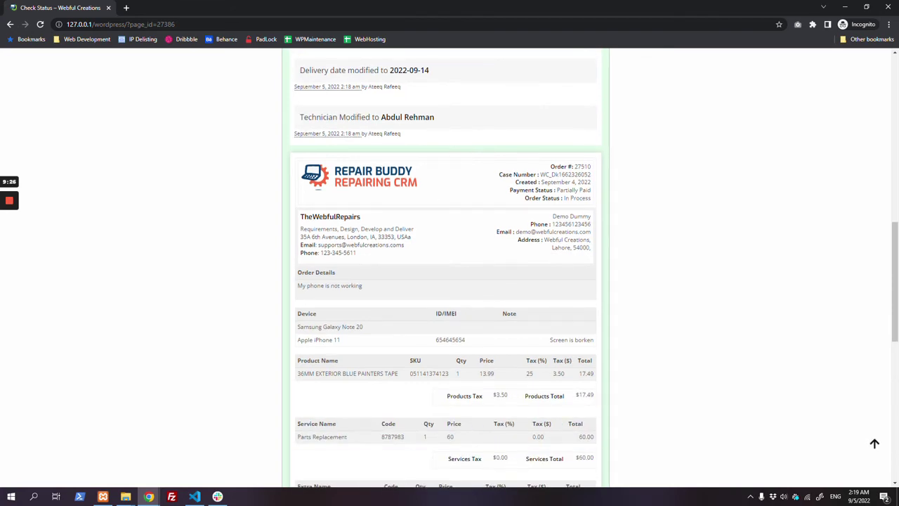
{"action": "left_click_drag", "start_coordinate": [535, 190], "coordinate": [596, 202]}
{"action": "scroll", "coordinate": [597, 202], "scroll_direction": "down", "scroll_amount": 2}
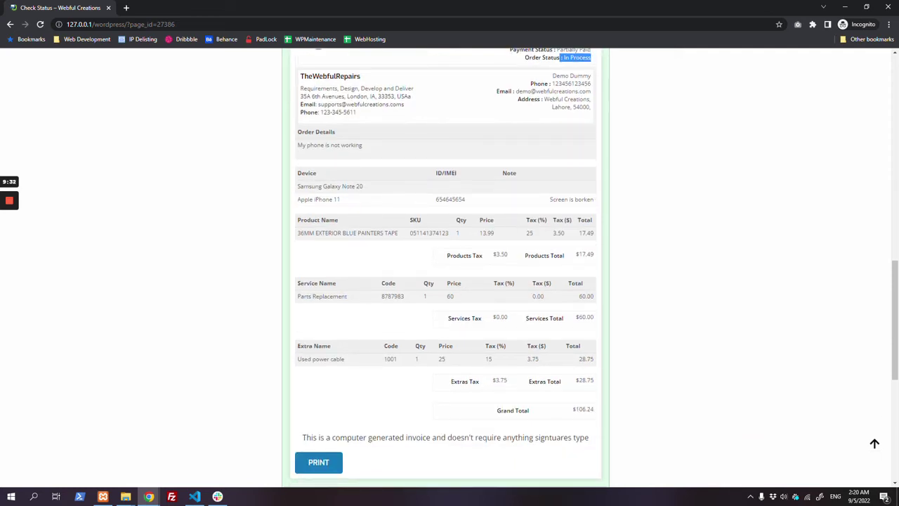
Step: Review the device, services and extras tables, the $106.24 grand total and footer, then return to the admin window
{"action": "left_click_drag", "start_coordinate": [295, 171], "coordinate": [543, 200]}
{"action": "left_click_drag", "start_coordinate": [297, 219], "coordinate": [594, 235]}
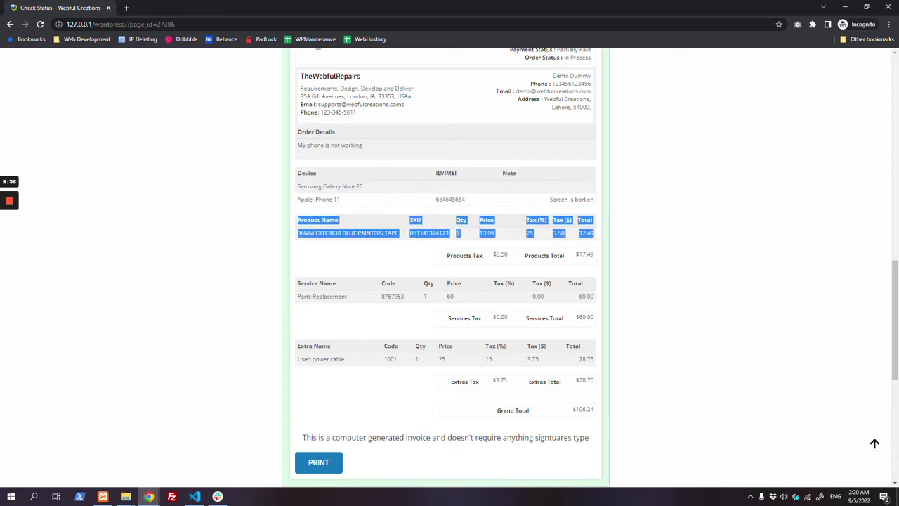
{"action": "scroll", "coordinate": [319, 217], "scroll_direction": "down", "scroll_amount": 2}
{"action": "left_click_drag", "start_coordinate": [296, 189], "coordinate": [619, 226]}
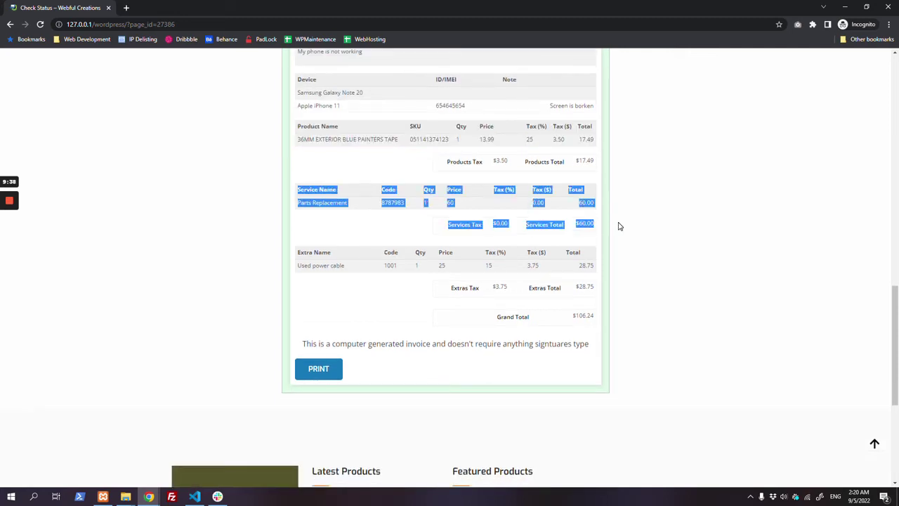
{"action": "left_click_drag", "start_coordinate": [296, 251], "coordinate": [614, 292]}
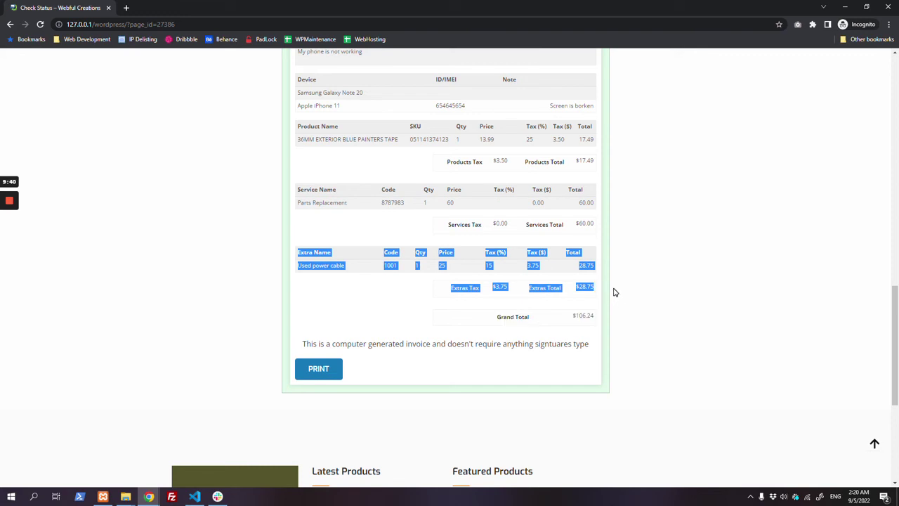
{"action": "left_click_drag", "start_coordinate": [573, 315], "coordinate": [599, 321]}
{"action": "left_click_drag", "start_coordinate": [302, 343], "coordinate": [600, 347]}
{"action": "key", "text": "alt+Tab"}
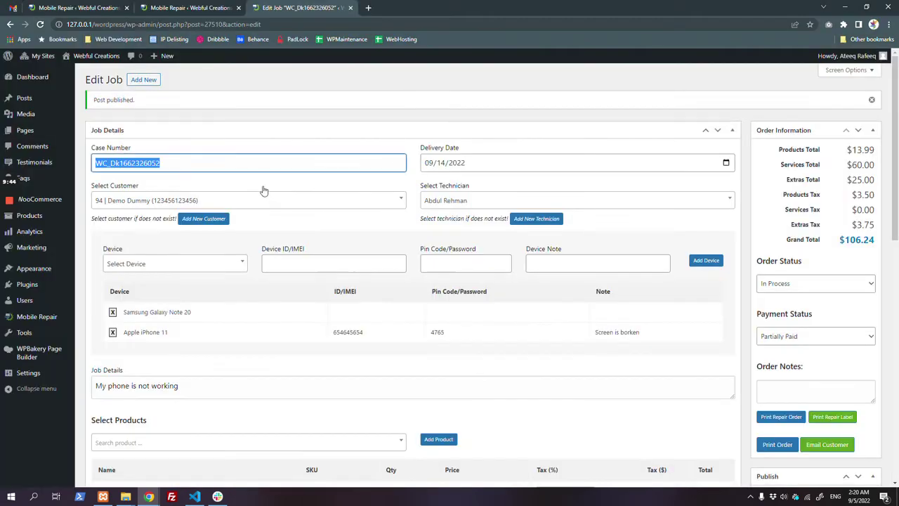
Step: Review the print invoice footer message and Terms & Conditions URL in Reports & Invoices settings
{"action": "left_click", "coordinate": [190, 8]}
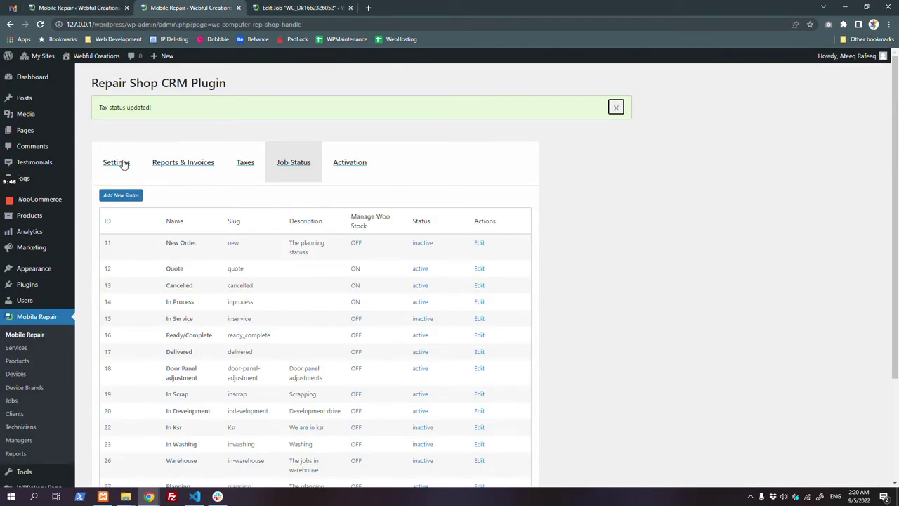
{"action": "left_click", "coordinate": [183, 163]}
{"action": "scroll", "coordinate": [245, 163], "scroll_direction": "down", "scroll_amount": 2}
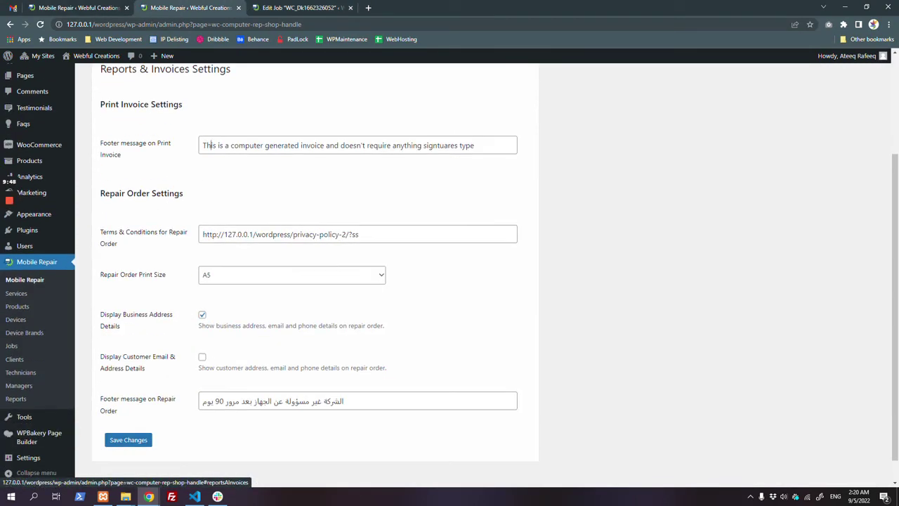
{"action": "left_click_drag", "start_coordinate": [203, 145], "coordinate": [581, 151]}
{"action": "left_click_drag", "start_coordinate": [203, 235], "coordinate": [361, 234]}
Step: Open the job's printable repair order from the Edit Job page
{"action": "left_click", "coordinate": [330, 8]}
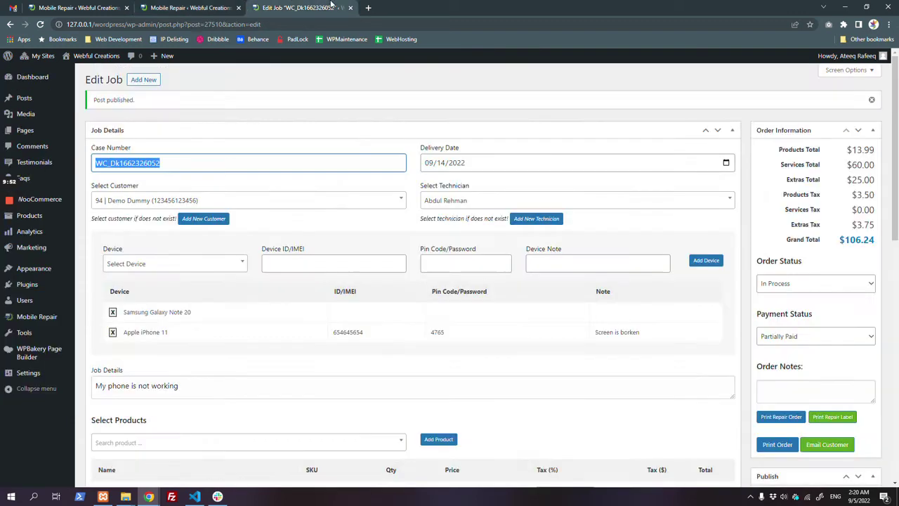
{"action": "scroll", "coordinate": [633, 252], "scroll_direction": "down", "scroll_amount": 2}
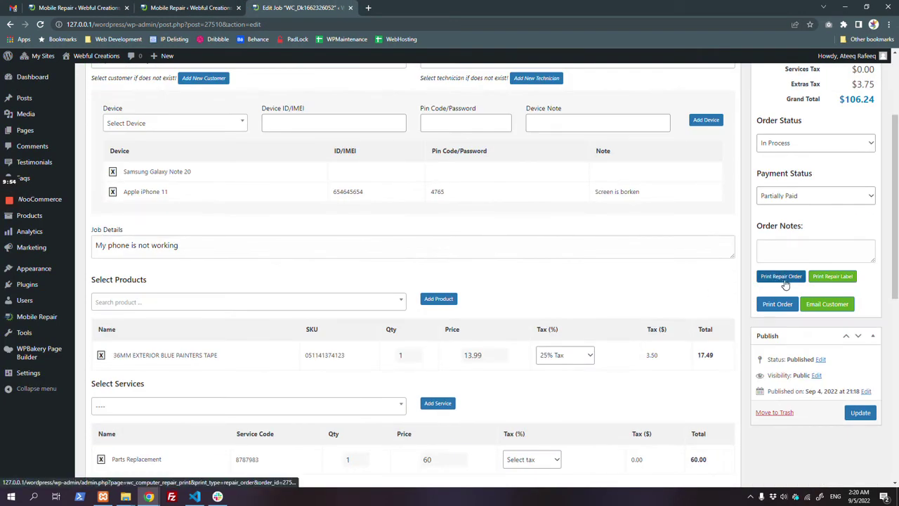
{"action": "left_click", "coordinate": [782, 278]}
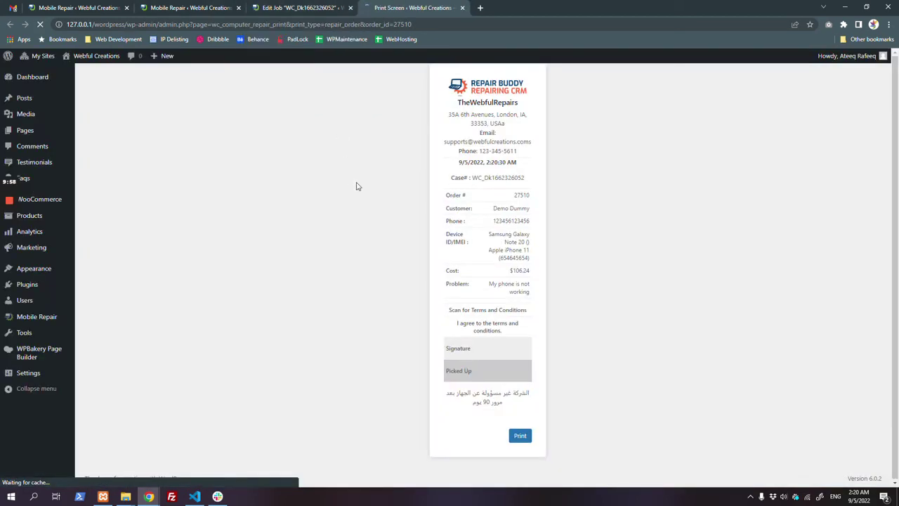
{"action": "scroll", "coordinate": [523, 323], "scroll_direction": "down", "scroll_amount": 1}
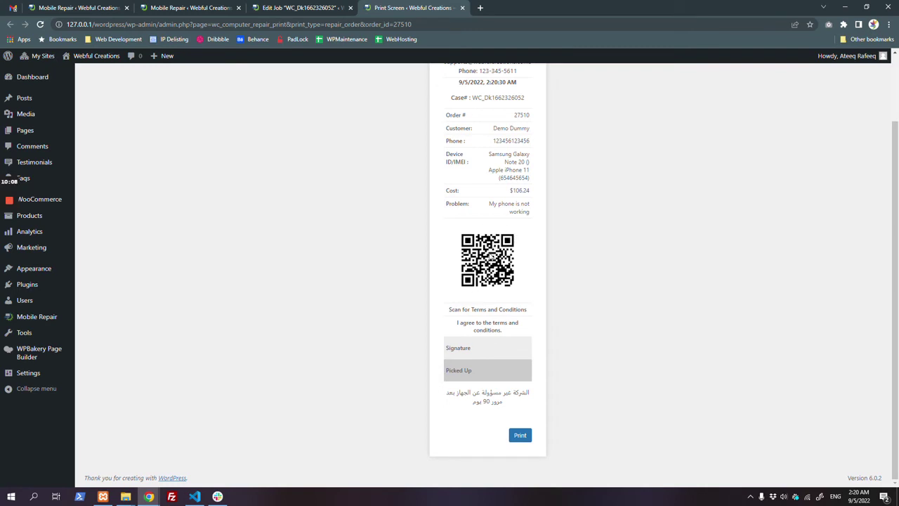
Step: Compare the repair order against the settings, check the Picked Up row, and start printing
{"action": "left_click", "coordinate": [200, 7]}
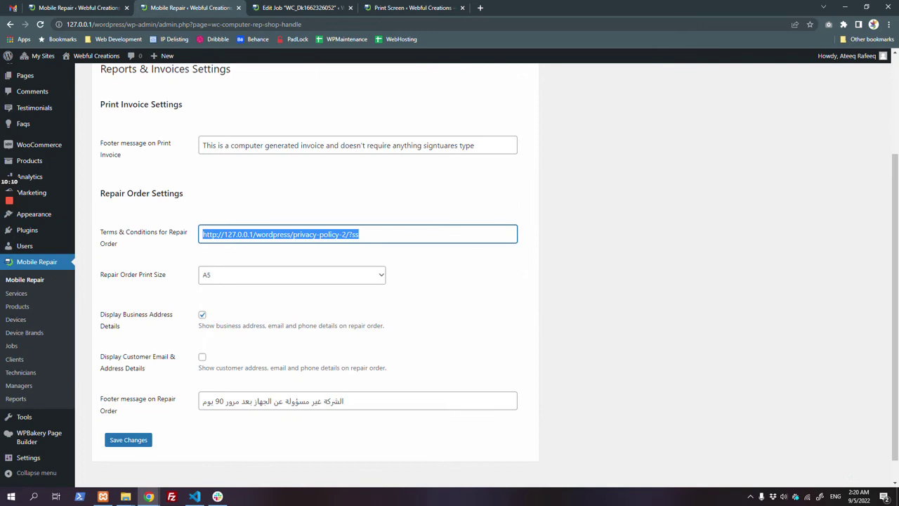
{"action": "left_click", "coordinate": [411, 7]}
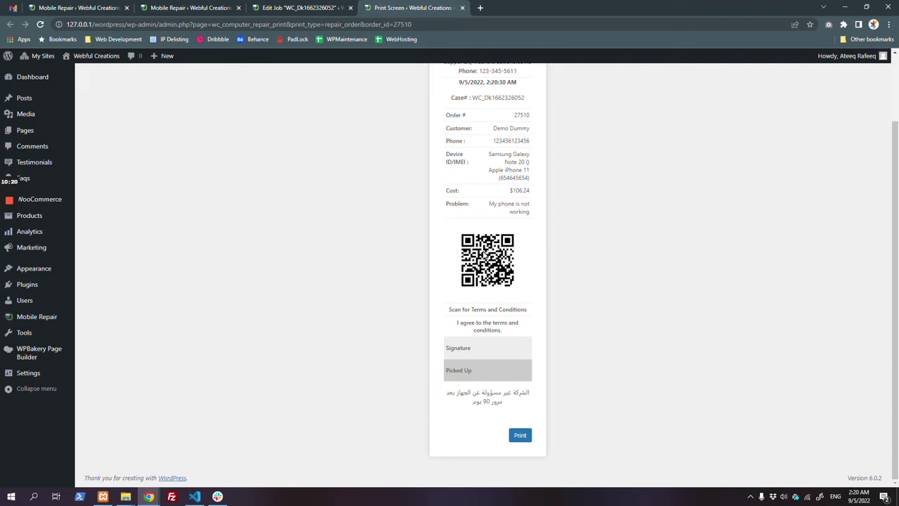
{"action": "left_click", "coordinate": [302, 7]}
{"action": "left_click", "coordinate": [184, 7]}
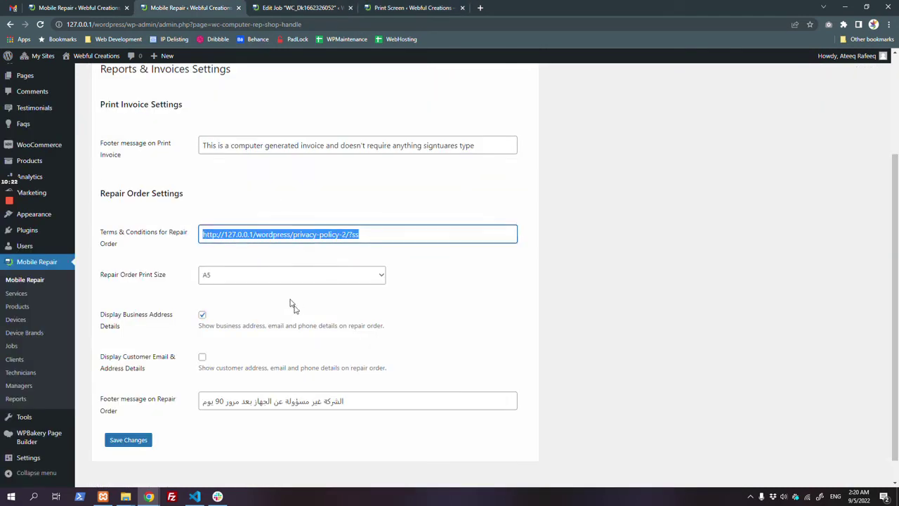
{"action": "left_click", "coordinate": [379, 9]}
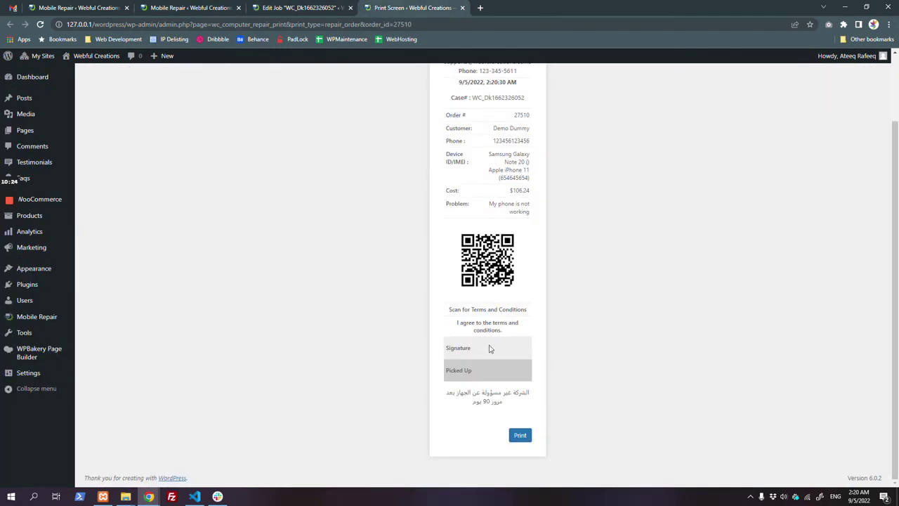
{"action": "left_click_drag", "start_coordinate": [473, 380], "coordinate": [450, 377]}
{"action": "left_click", "coordinate": [518, 439]}
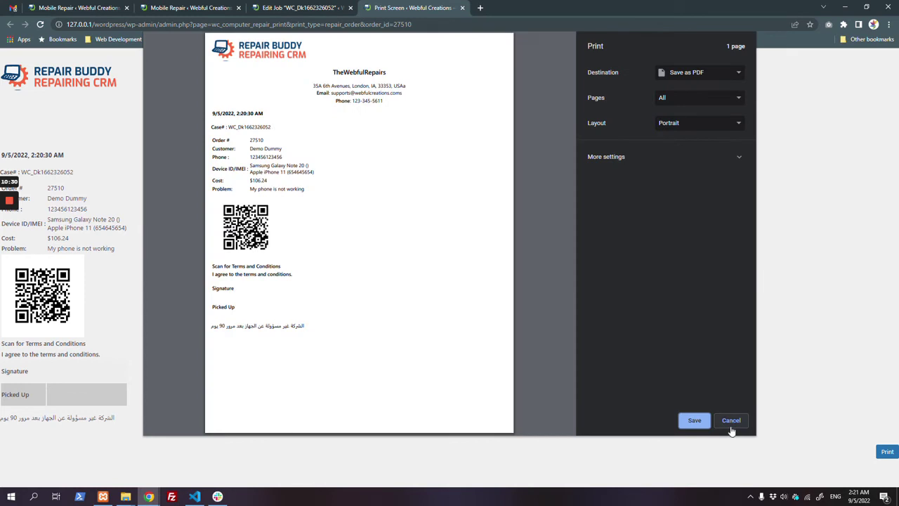
Step: Cancel printing and save the repair order print size as Default (POS Size)
{"action": "left_click", "coordinate": [731, 420]}
{"action": "left_click", "coordinate": [253, 7]}
{"action": "left_click", "coordinate": [201, 7]}
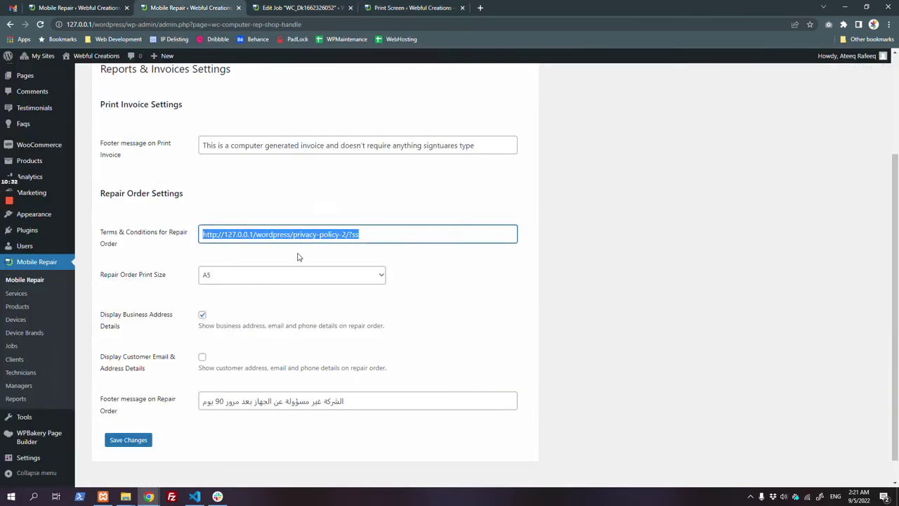
{"action": "scroll", "coordinate": [300, 256], "scroll_direction": "up", "scroll_amount": 2}
{"action": "scroll", "coordinate": [286, 318], "scroll_direction": "down", "scroll_amount": 2}
{"action": "left_click", "coordinate": [250, 253]}
{"action": "left_click", "coordinate": [249, 261]}
{"action": "left_click", "coordinate": [126, 415]}
Step: Reload the repair order print page to apply the new print size
{"action": "left_click", "coordinate": [304, 8]}
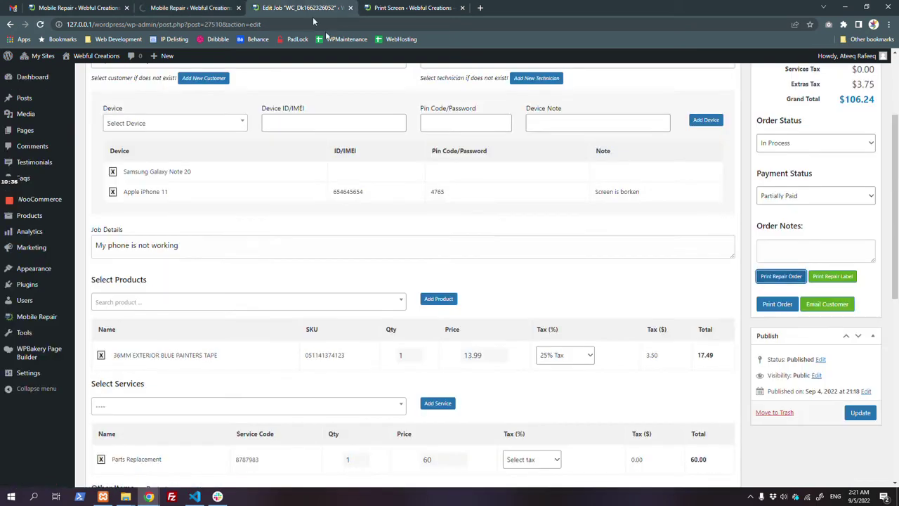
{"action": "left_click", "coordinate": [416, 7]}
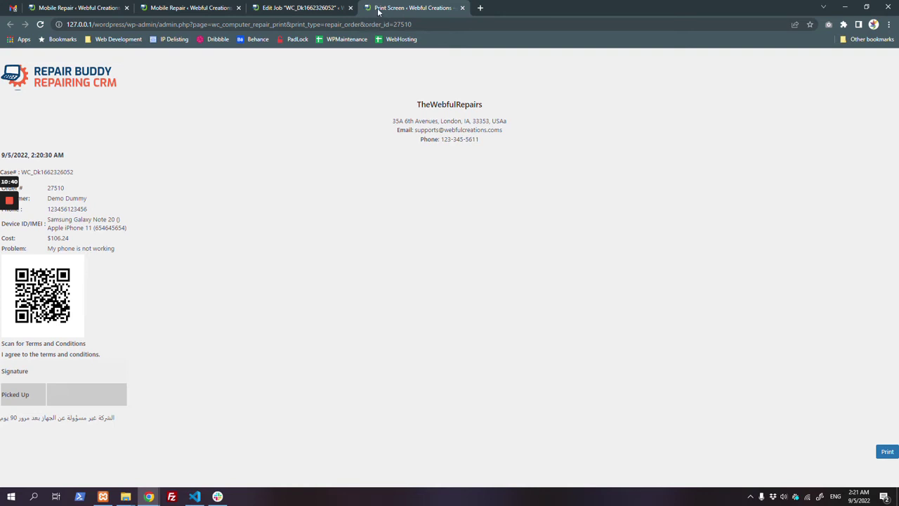
{"action": "left_click", "coordinate": [344, 5]}
{"action": "left_click", "coordinate": [401, 6]}
{"action": "key", "text": "F5"}
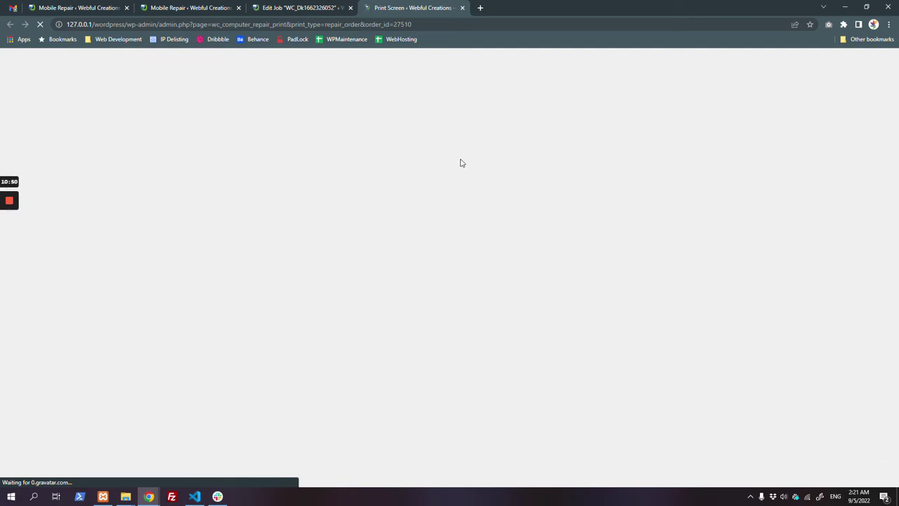
Step: Regenerate the printable repair order from Edit Job and close the outdated print page
{"action": "left_click", "coordinate": [302, 7]}
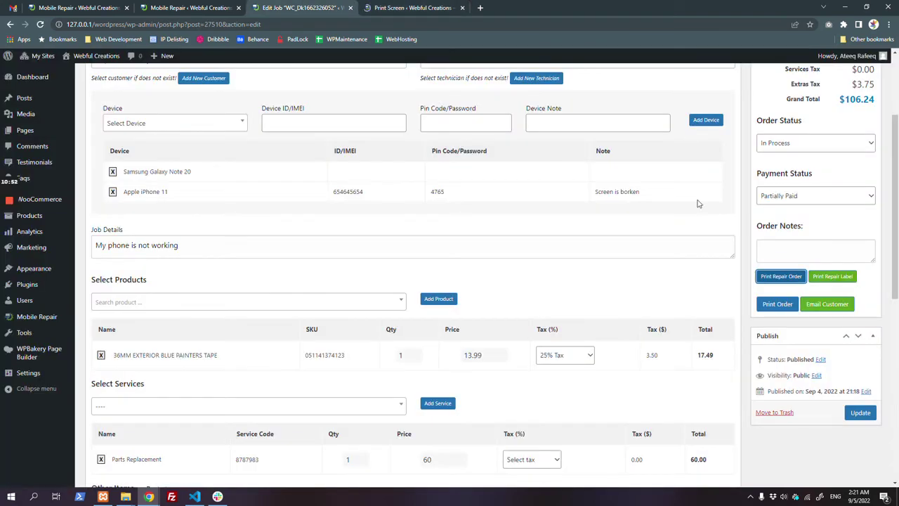
{"action": "left_click", "coordinate": [781, 275]}
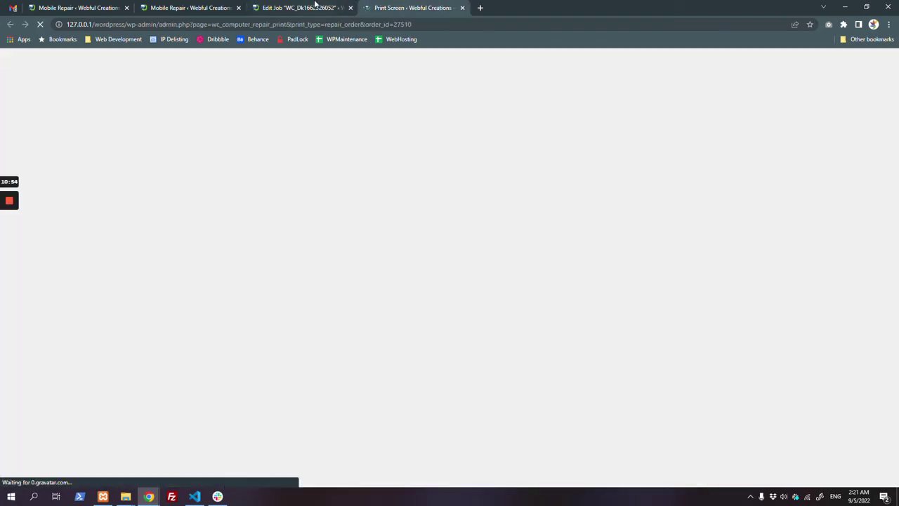
{"action": "left_click", "coordinate": [315, 6]}
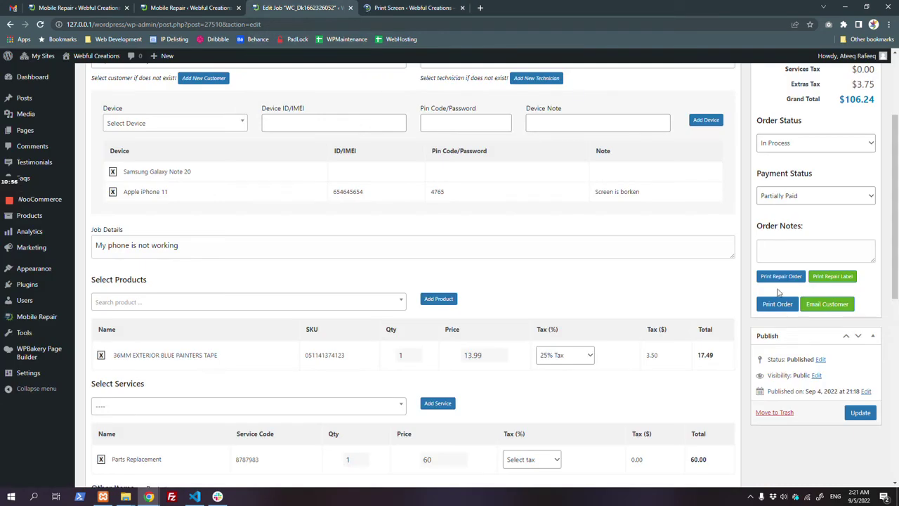
{"action": "left_click", "coordinate": [776, 278]}
{"action": "left_click", "coordinate": [531, 7]}
Step: Preview printing the regenerated repair order, then cancel the print dialog
{"action": "scroll", "coordinate": [551, 394], "scroll_direction": "down", "scroll_amount": 2}
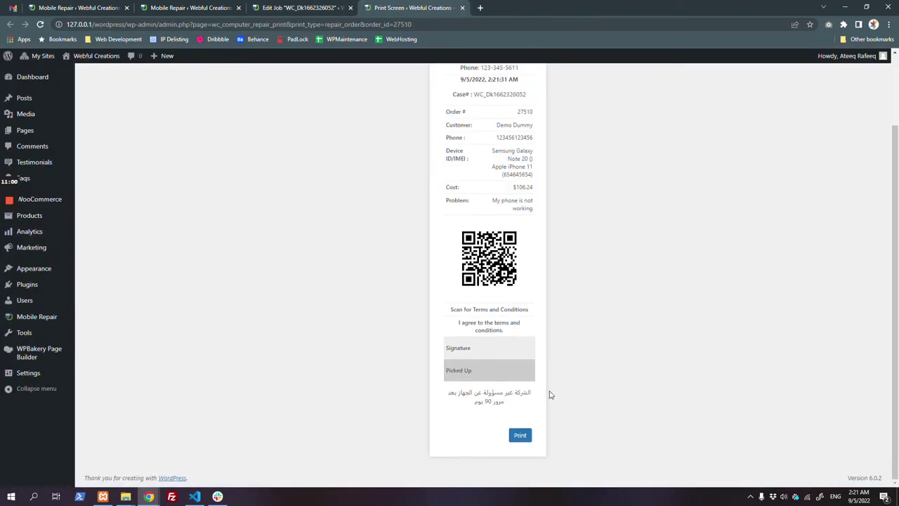
{"action": "scroll", "coordinate": [502, 186], "scroll_direction": "up", "scroll_amount": 2}
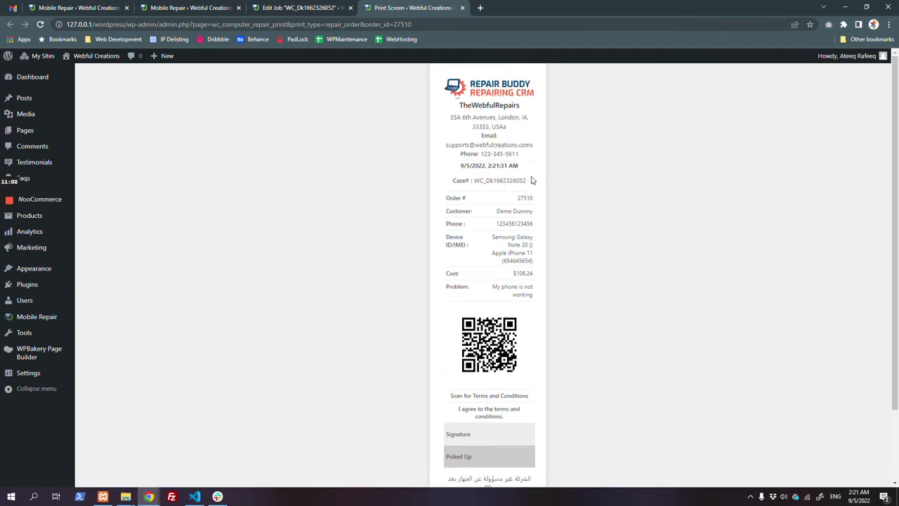
{"action": "scroll", "coordinate": [496, 439], "scroll_direction": "down", "scroll_amount": 2}
{"action": "left_click", "coordinate": [520, 435]}
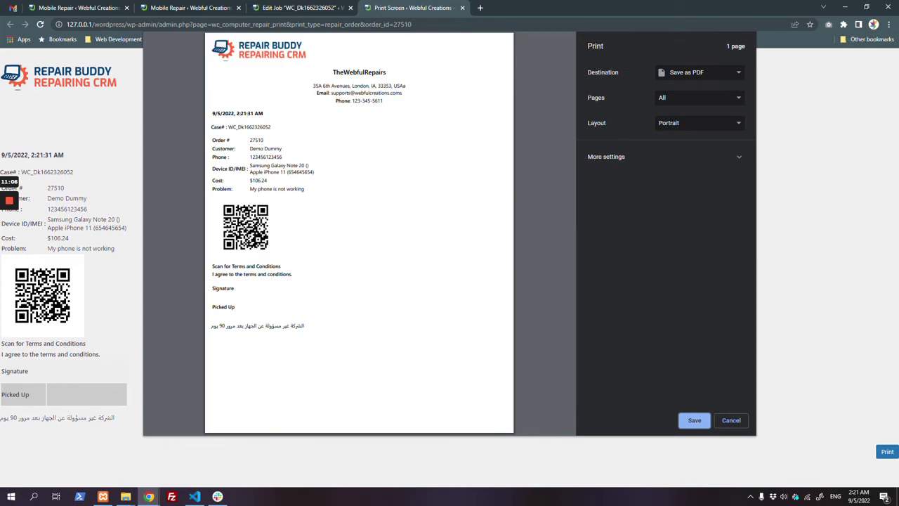
{"action": "left_click", "coordinate": [730, 420]}
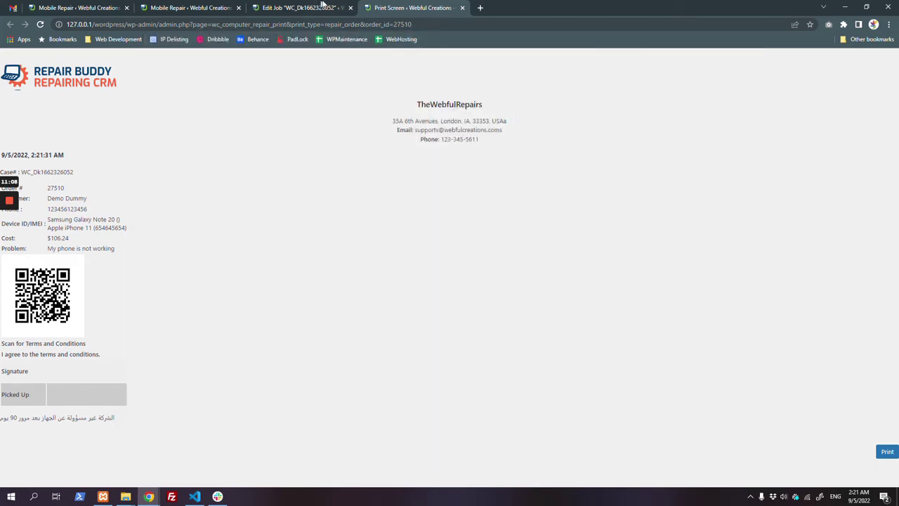
Step: Close the old print tab and open the repair label in a new tab, checking its case number
{"action": "left_click", "coordinate": [320, 7]}
{"action": "middle_click", "coordinate": [405, 4]}
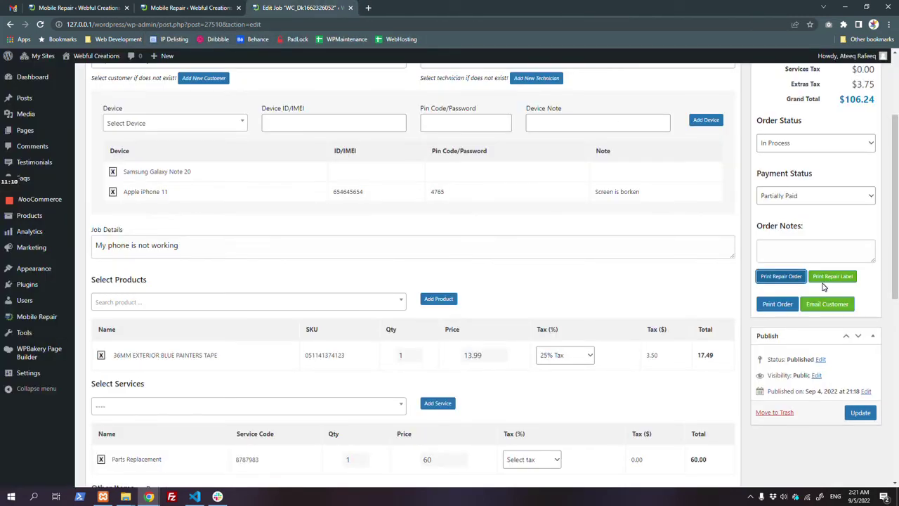
{"action": "middle_click", "coordinate": [824, 280]}
{"action": "left_click", "coordinate": [442, 6]}
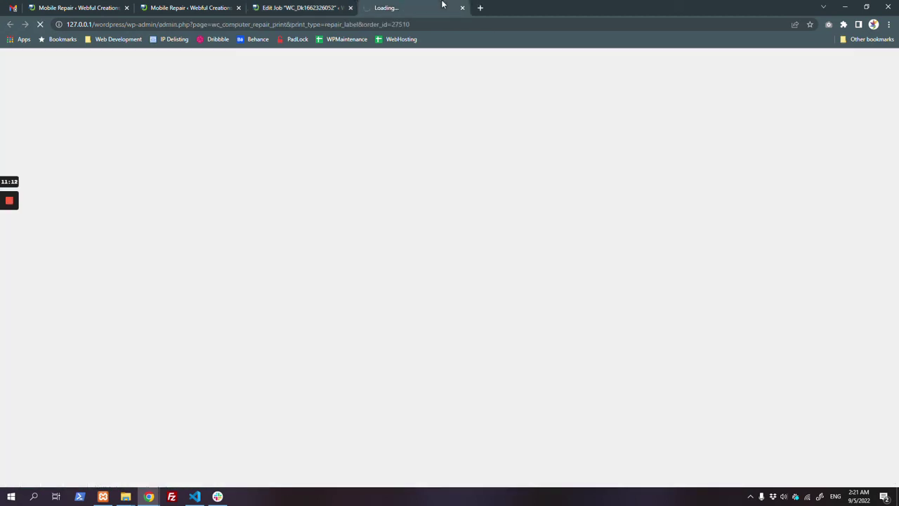
{"action": "left_click_drag", "start_coordinate": [455, 98], "coordinate": [530, 98]}
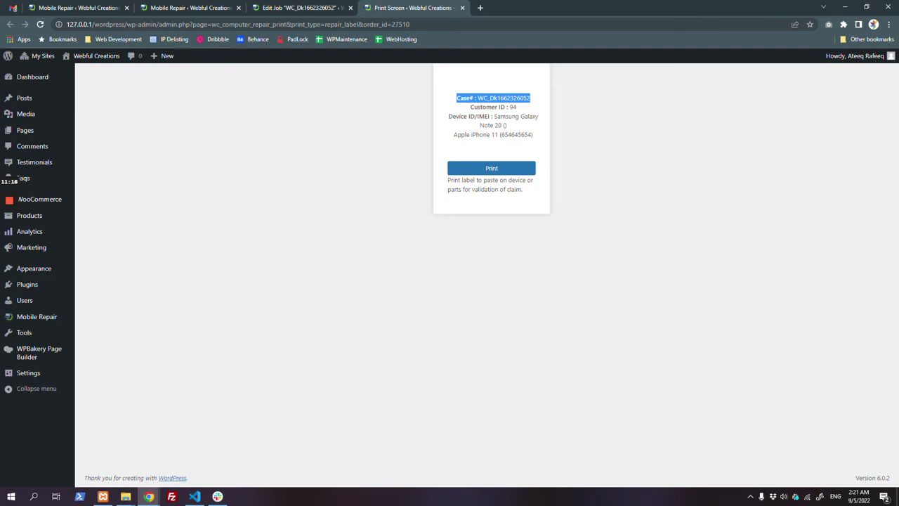
Step: Open the job's printable invoice from Edit Job and close the old print tab
{"action": "left_click", "coordinate": [304, 7]}
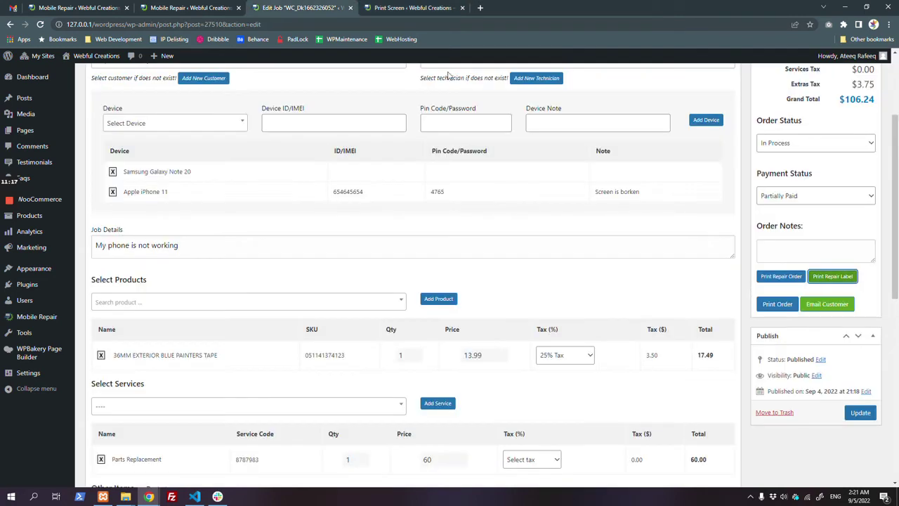
{"action": "left_click", "coordinate": [779, 307]}
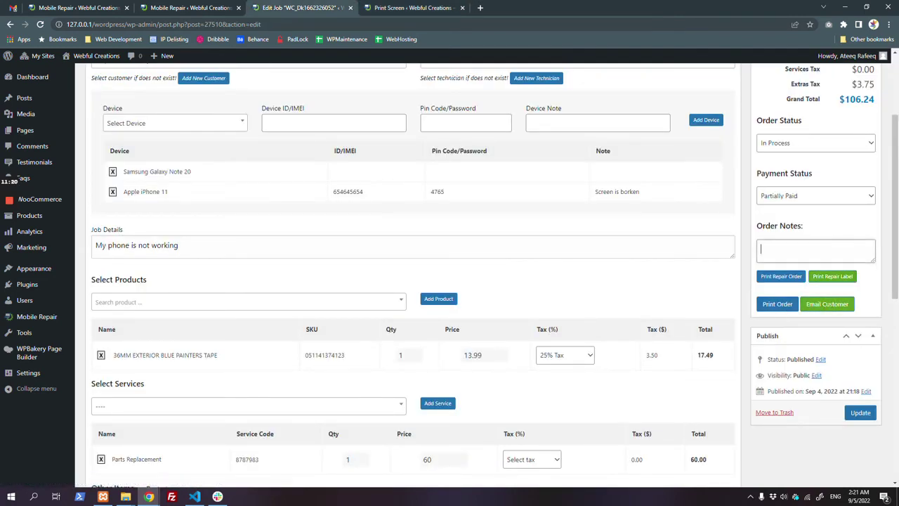
{"action": "left_click", "coordinate": [780, 307]}
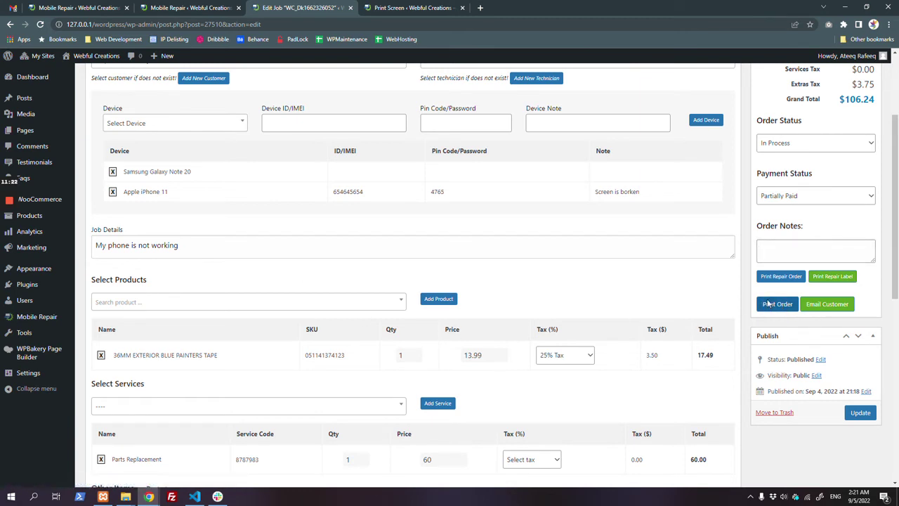
{"action": "left_click", "coordinate": [558, 7]}
{"action": "middle_click", "coordinate": [558, 7]}
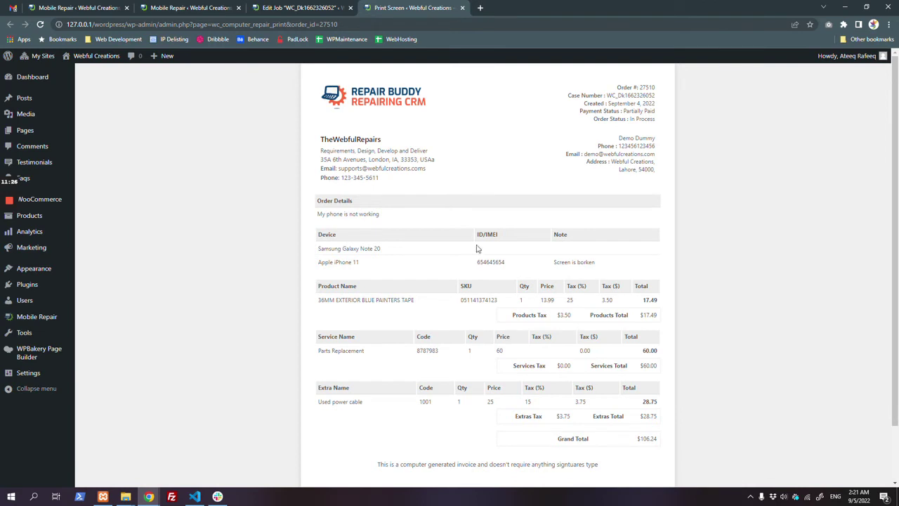
Step: Review the $106.24 invoice and customer details, then return to the Edit Job page
{"action": "scroll", "coordinate": [477, 254], "scroll_direction": "down", "scroll_amount": 2}
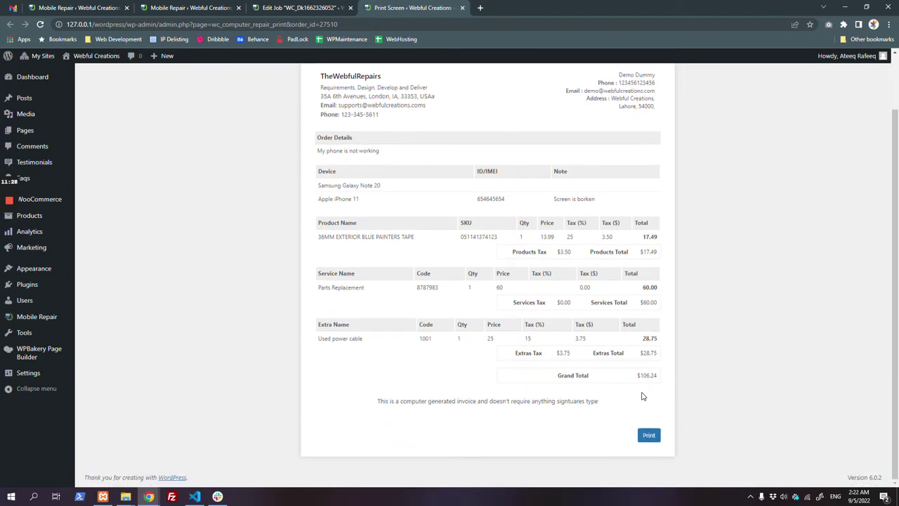
{"action": "left_click_drag", "start_coordinate": [427, 401], "coordinate": [626, 401]}
{"action": "scroll", "coordinate": [626, 401], "scroll_direction": "up", "scroll_amount": 2}
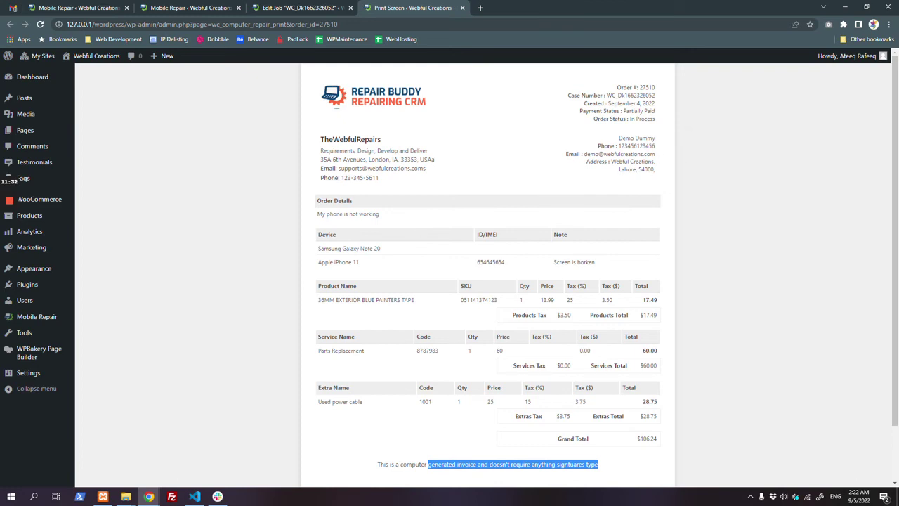
{"action": "double_click", "coordinate": [625, 138]}
{"action": "left_click", "coordinate": [302, 8]}
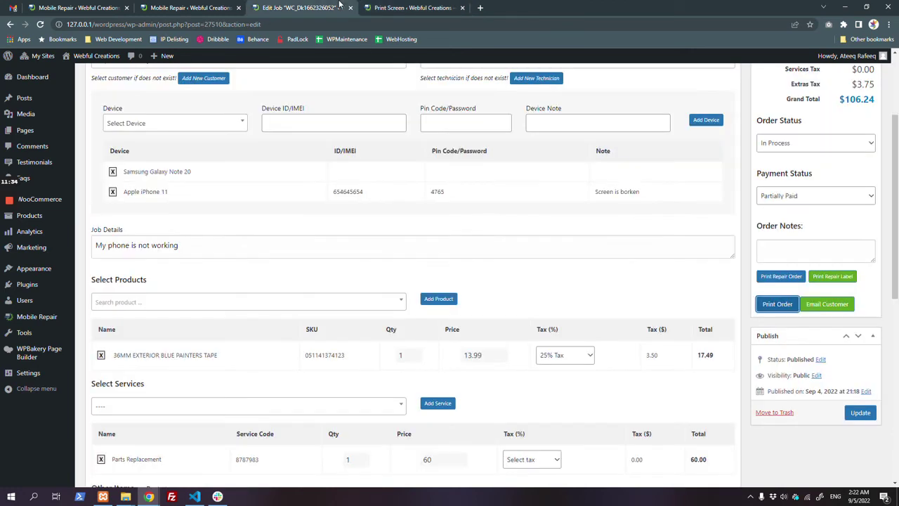
Step: Change the job's Order Status to Delivered
{"action": "scroll", "coordinate": [701, 355], "scroll_direction": "up", "scroll_amount": 3}
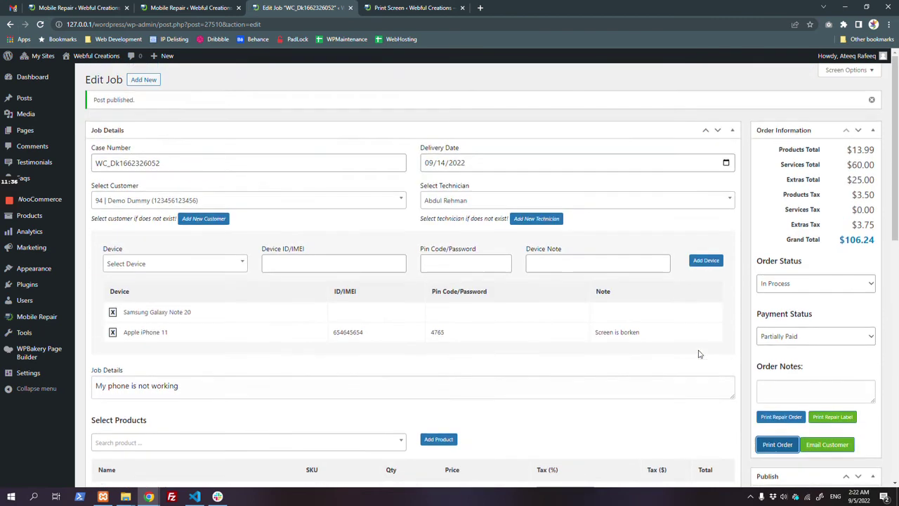
{"action": "left_click", "coordinate": [794, 284]}
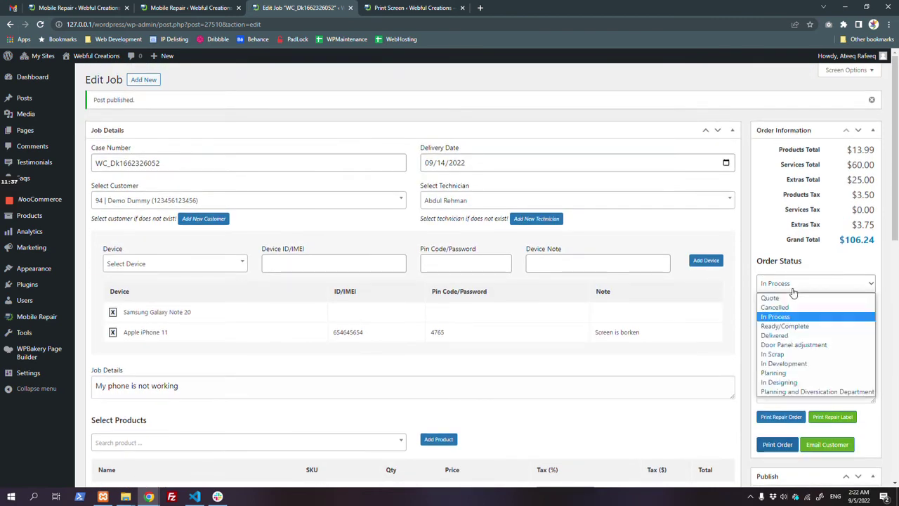
{"action": "left_click", "coordinate": [799, 335]}
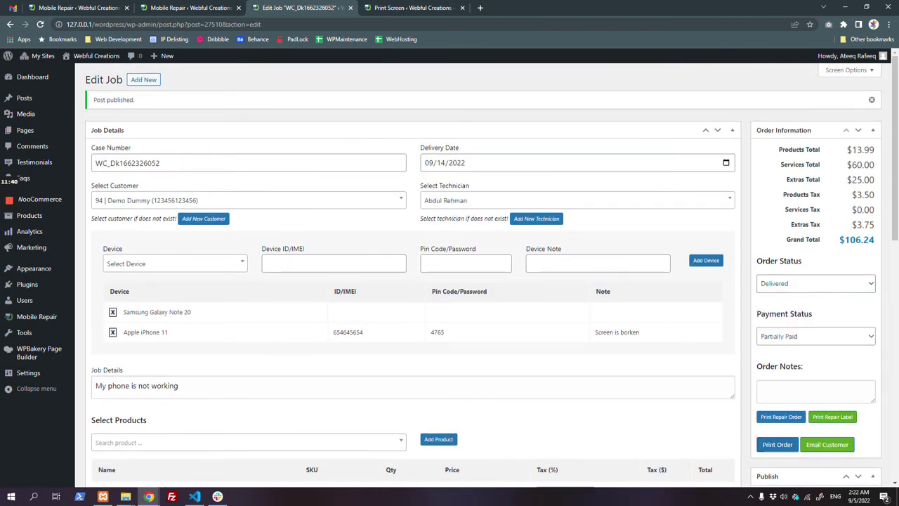
{"action": "scroll", "coordinate": [422, 281], "scroll_direction": "down", "scroll_amount": 3}
Step: Check the email-customer-on-status-change setting in plugin settings and open the Job Status list
{"action": "left_click", "coordinate": [189, 8]}
{"action": "scroll", "coordinate": [203, 260], "scroll_direction": "down", "scroll_amount": 4}
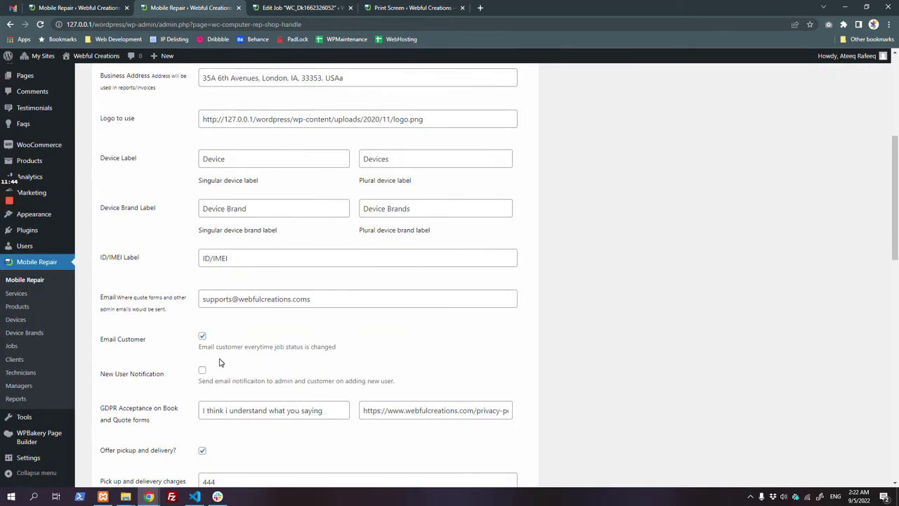
{"action": "left_click_drag", "start_coordinate": [198, 347], "coordinate": [373, 354]}
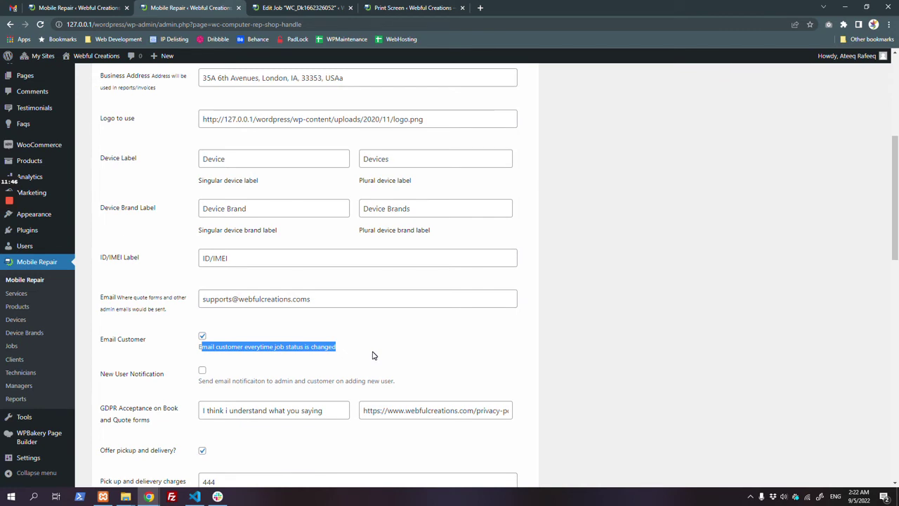
{"action": "scroll", "coordinate": [373, 355], "scroll_direction": "down", "scroll_amount": 2}
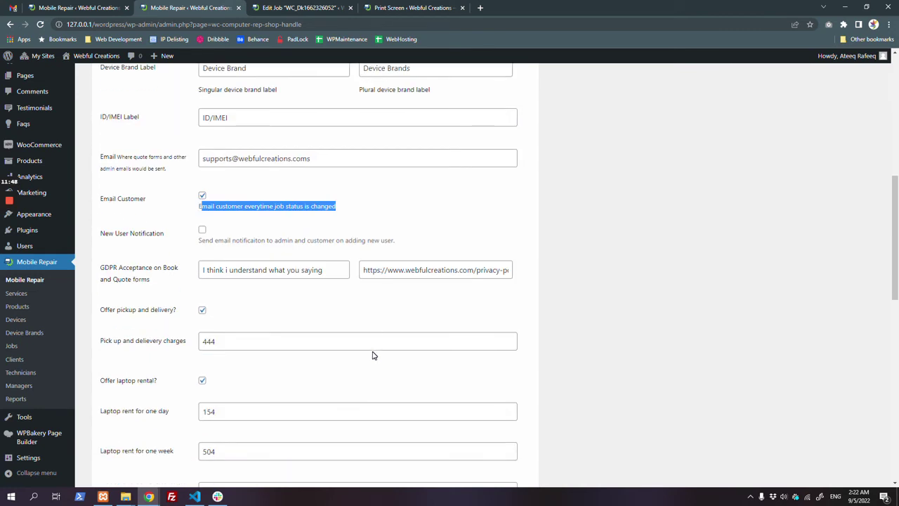
{"action": "scroll", "coordinate": [373, 354], "scroll_direction": "up", "scroll_amount": 6}
{"action": "left_click", "coordinate": [304, 125]}
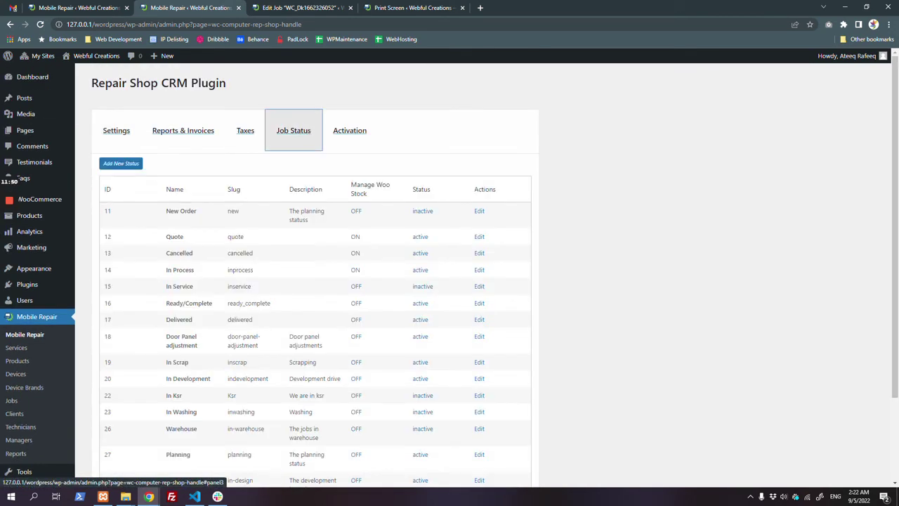
Step: Inspect the New Order status's description and email message, closing the editor without updating
{"action": "left_click", "coordinate": [479, 212]}
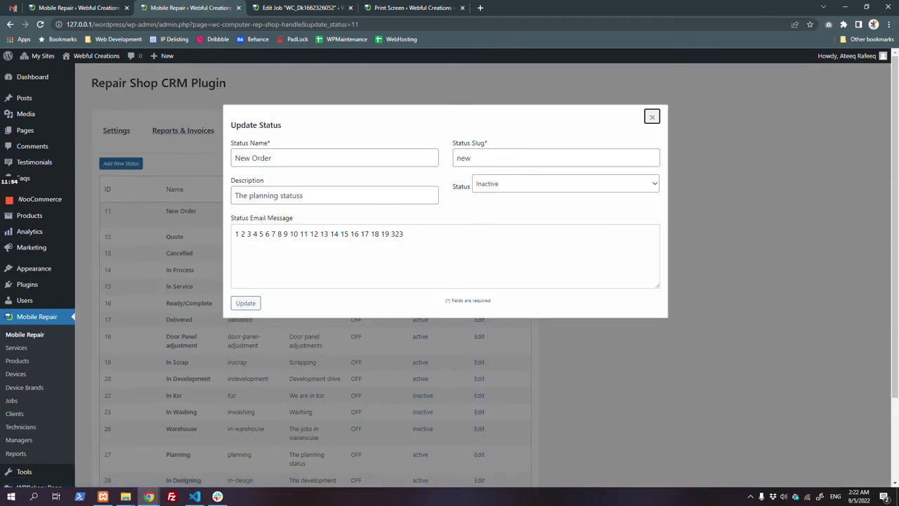
{"action": "left_click", "coordinate": [291, 195]}
{"action": "left_click", "coordinate": [361, 234]}
{"action": "left_click_drag", "start_coordinate": [252, 234], "coordinate": [403, 234]}
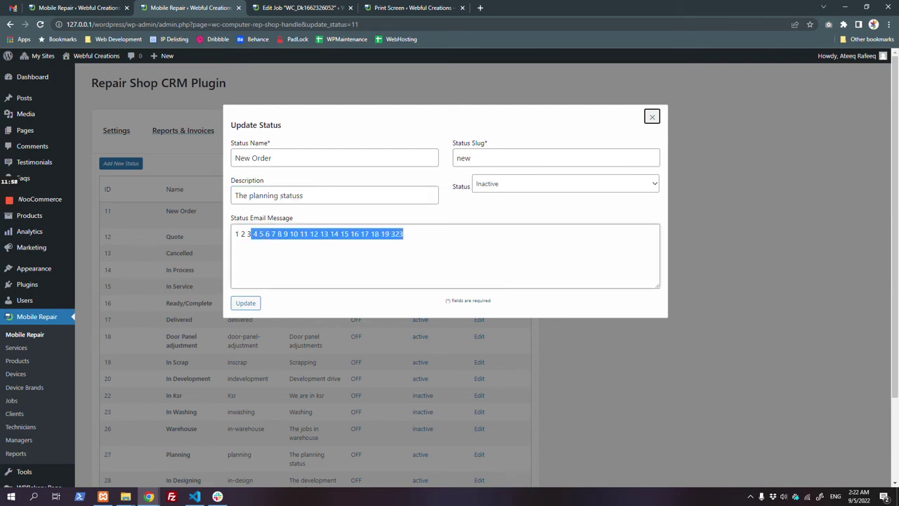
{"action": "left_click", "coordinate": [652, 117]}
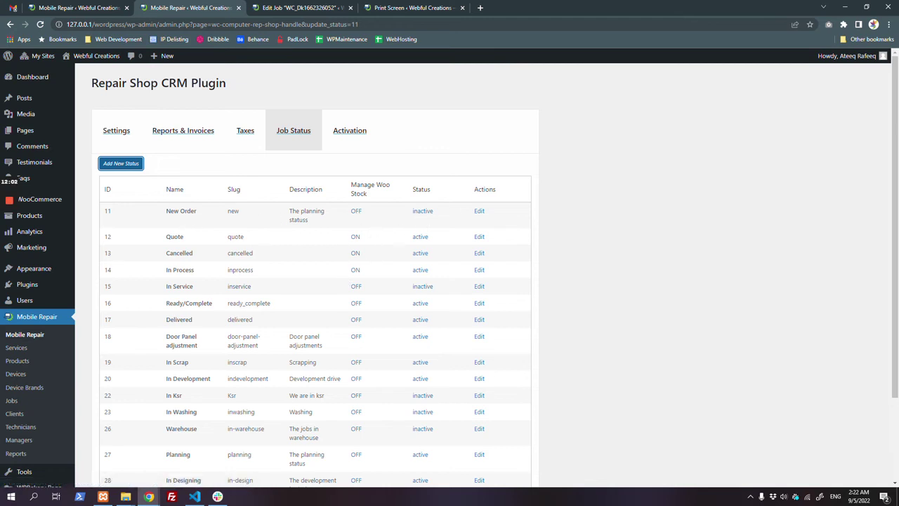
Step: Browse the Taxes and Reports & Invoices tabs, then the general Settings with 25% Tax default and WC_ prefix
{"action": "left_click", "coordinate": [243, 137]}
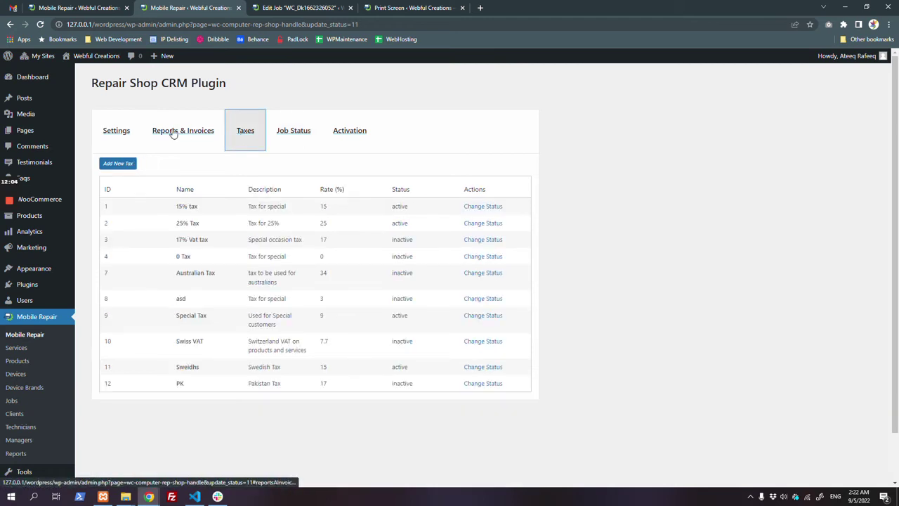
{"action": "left_click", "coordinate": [205, 140]}
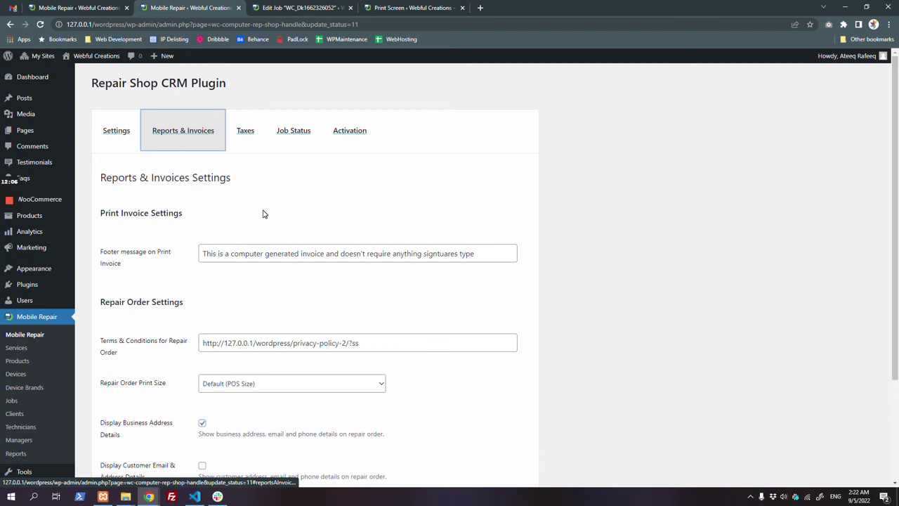
{"action": "left_click", "coordinate": [128, 138]}
{"action": "scroll", "coordinate": [84, 225], "scroll_direction": "down", "scroll_amount": 2}
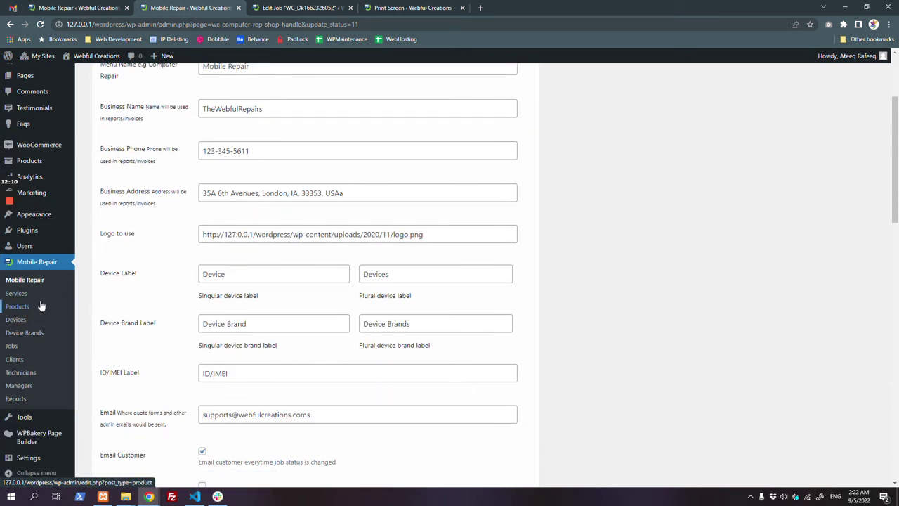
{"action": "scroll", "coordinate": [201, 400], "scroll_direction": "down", "scroll_amount": 7}
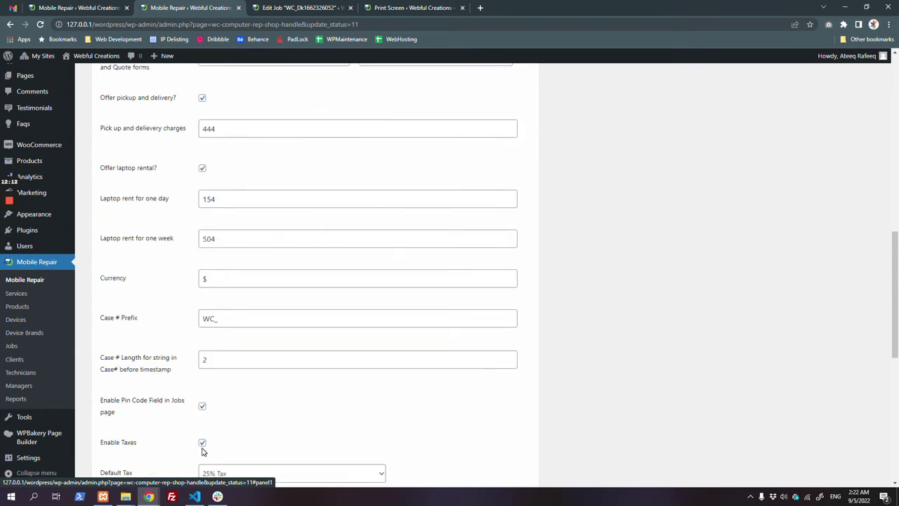
{"action": "scroll", "coordinate": [203, 443], "scroll_direction": "down", "scroll_amount": 3}
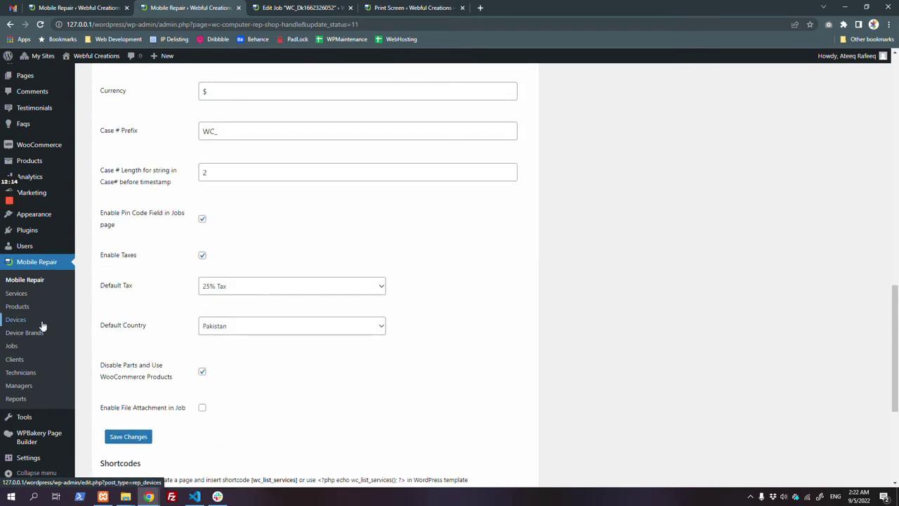
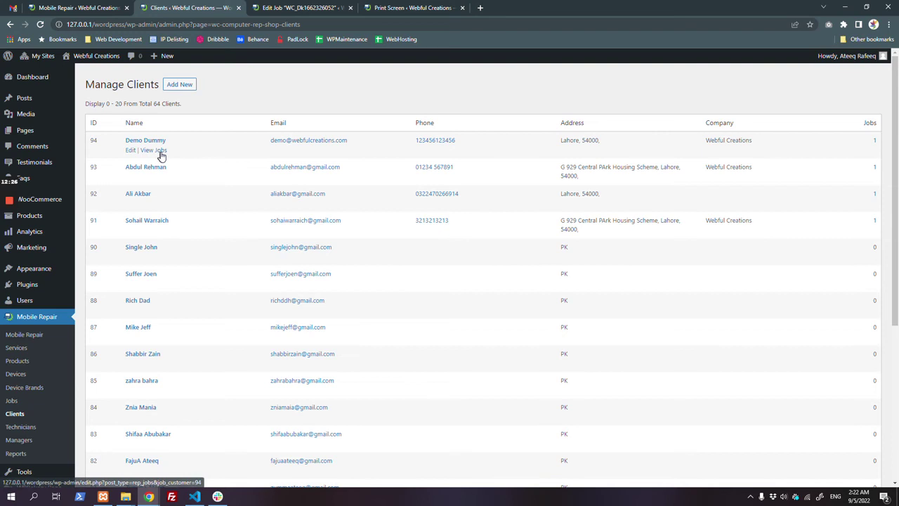
Step: Open one client's job list in a new tab, check it, and return to the clients list
{"action": "middle_click", "coordinate": [159, 150]}
{"action": "left_click", "coordinate": [302, 5]}
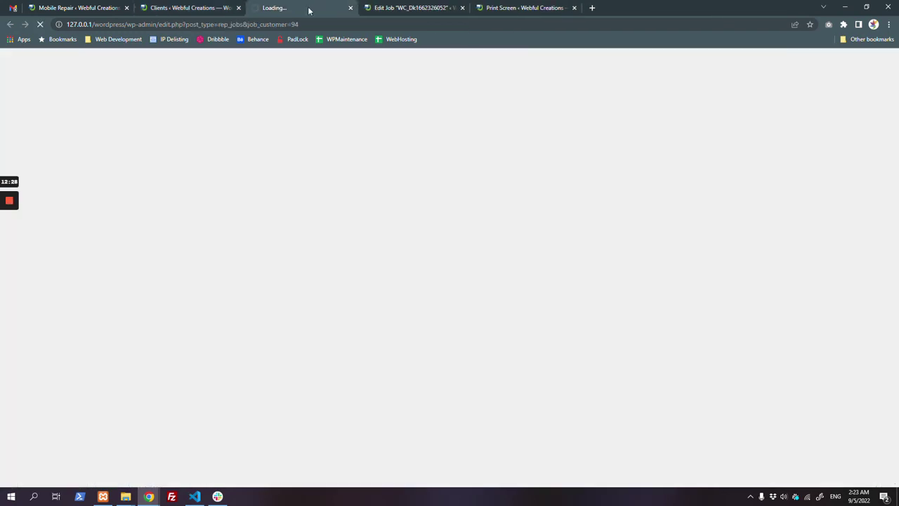
{"action": "left_click", "coordinate": [156, 6]}
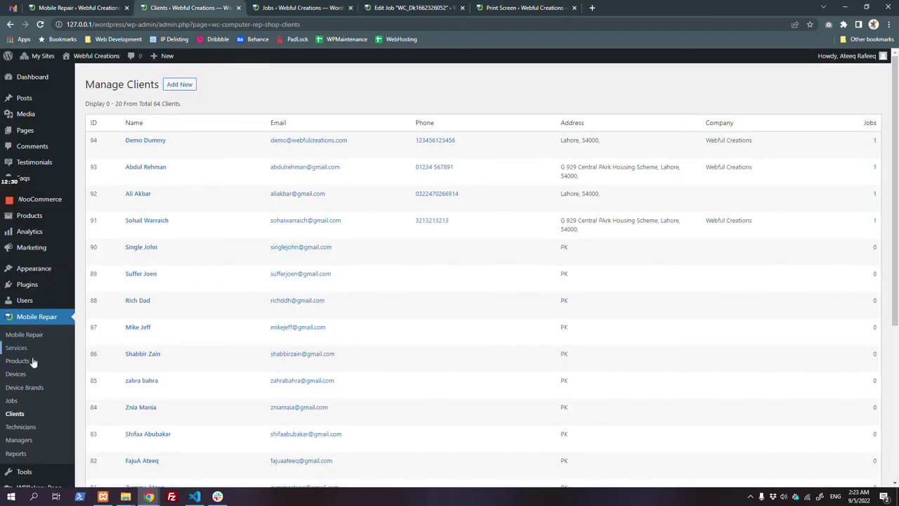
Step: Open a technician's assigned jobs in a new tab, return to Technicians, then open Reports
{"action": "left_click", "coordinate": [20, 427]}
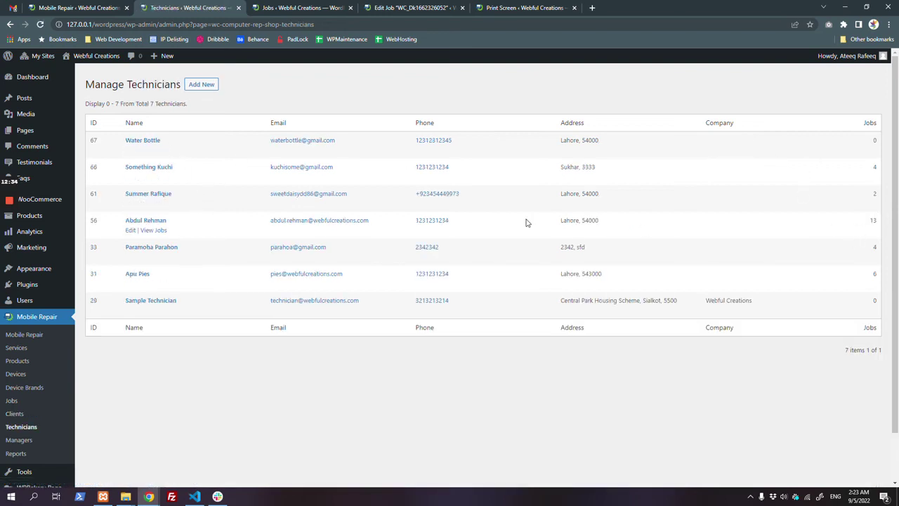
{"action": "left_click", "coordinate": [160, 233]}
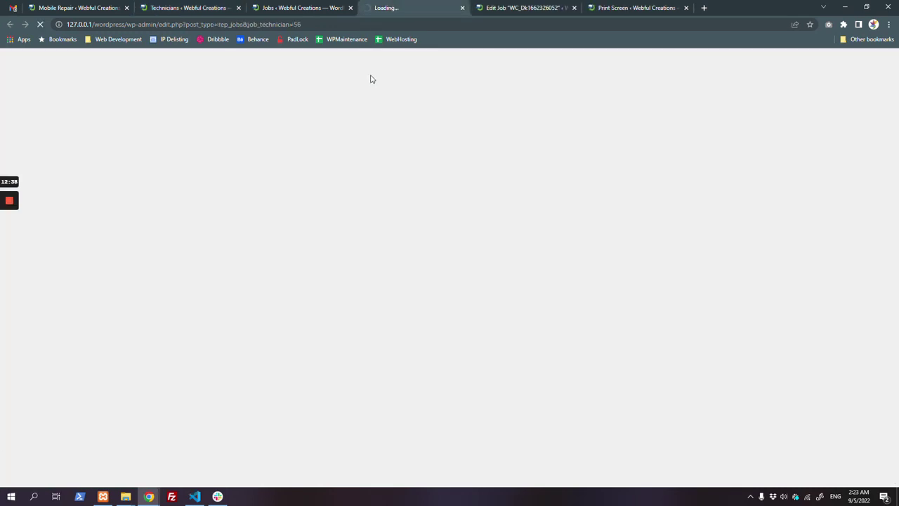
{"action": "scroll", "coordinate": [384, 190], "scroll_direction": "down", "scroll_amount": 5}
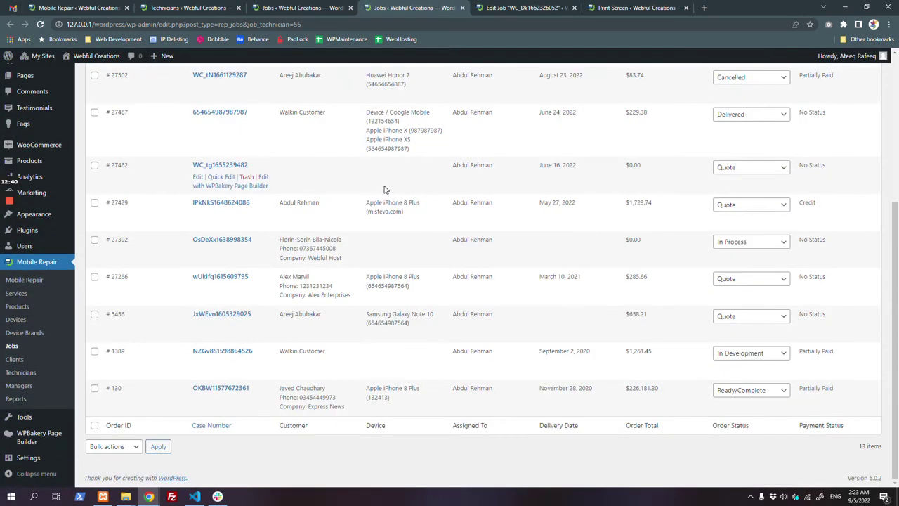
{"action": "scroll", "coordinate": [387, 191], "scroll_direction": "up", "scroll_amount": 5}
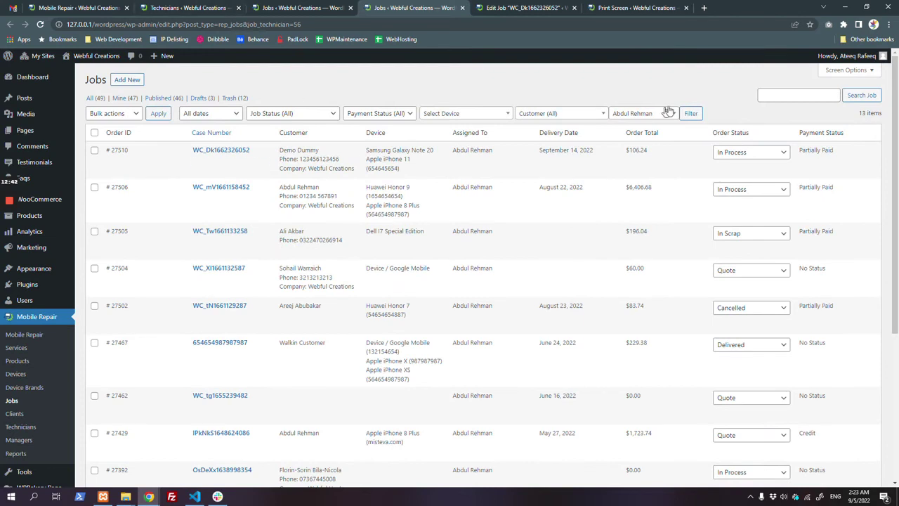
{"action": "left_click", "coordinate": [203, 8]}
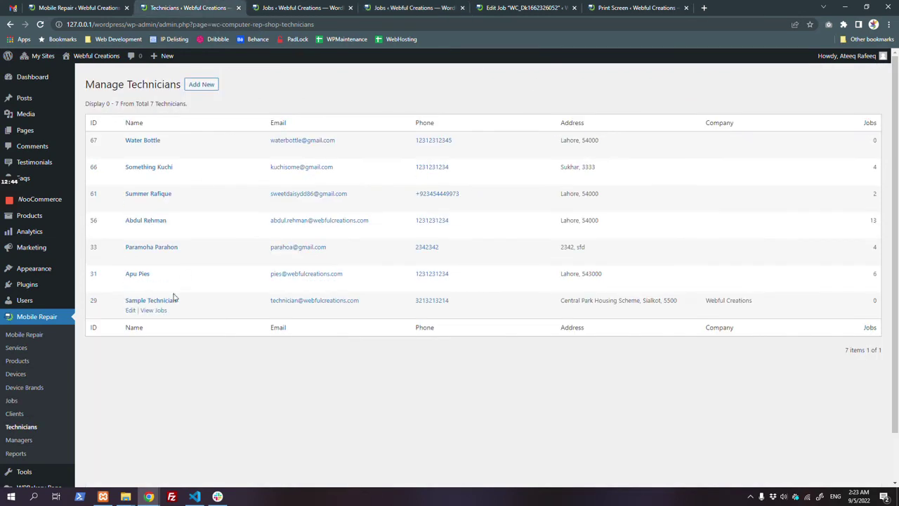
{"action": "scroll", "coordinate": [169, 309], "scroll_direction": "down", "scroll_amount": 2}
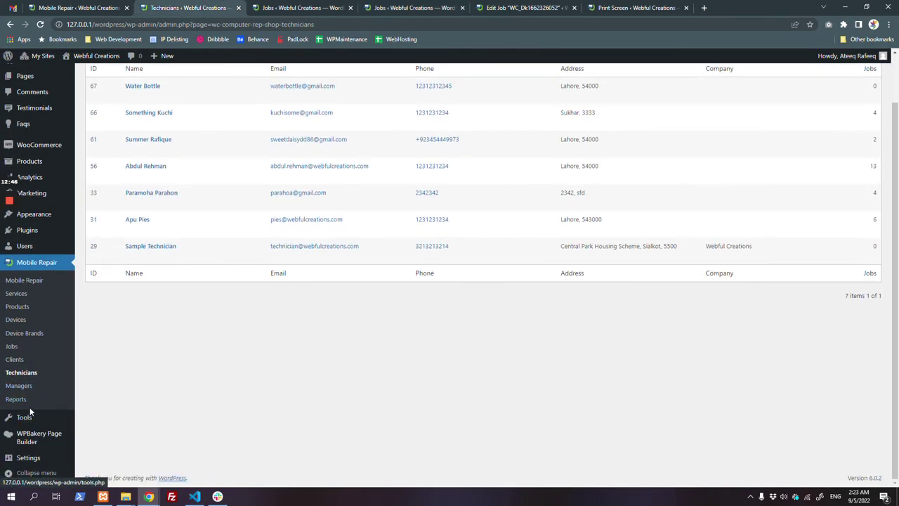
{"action": "left_click", "coordinate": [28, 404]}
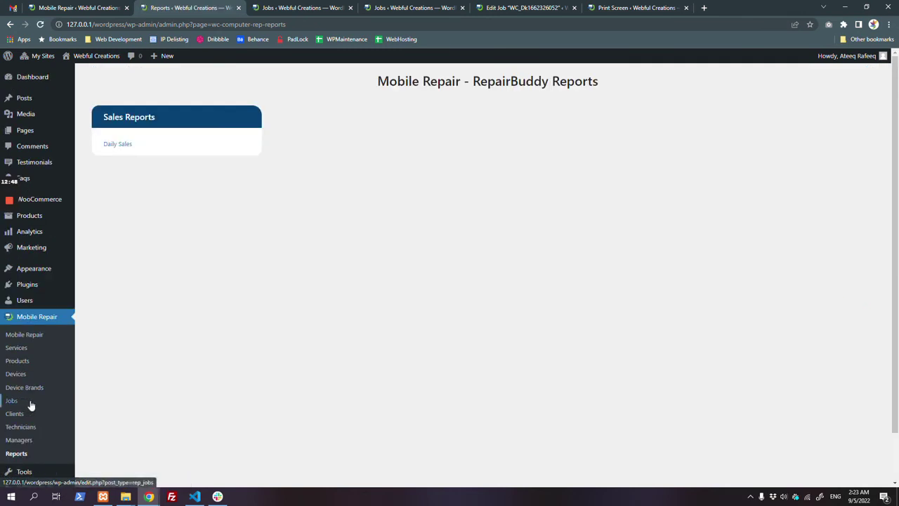
Step: Choose Daily Sales, set the From Date to 08/01/2022, and generate the report
{"action": "left_click", "coordinate": [131, 145]}
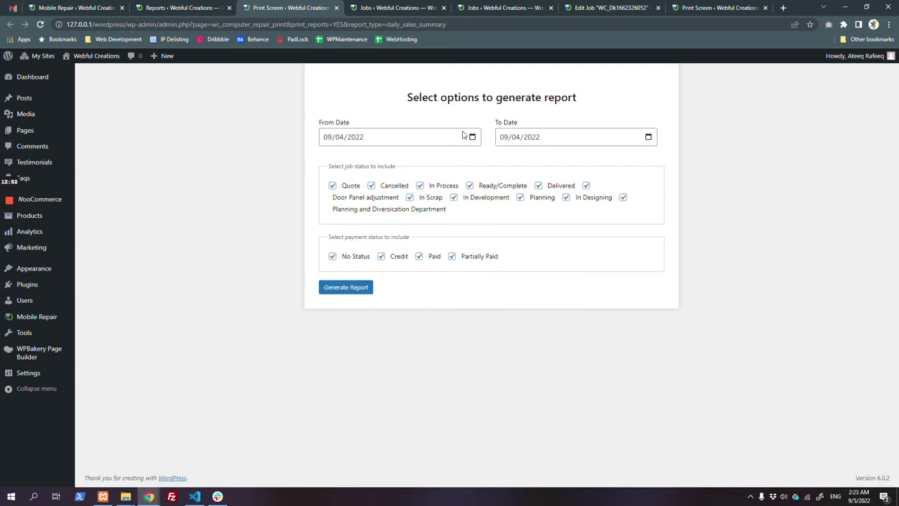
{"action": "left_click", "coordinate": [474, 139]}
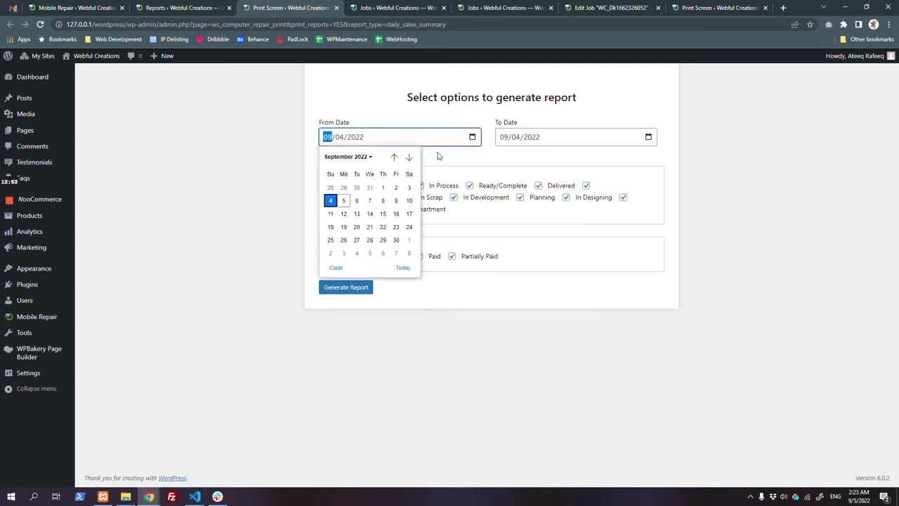
{"action": "left_click", "coordinate": [394, 159]}
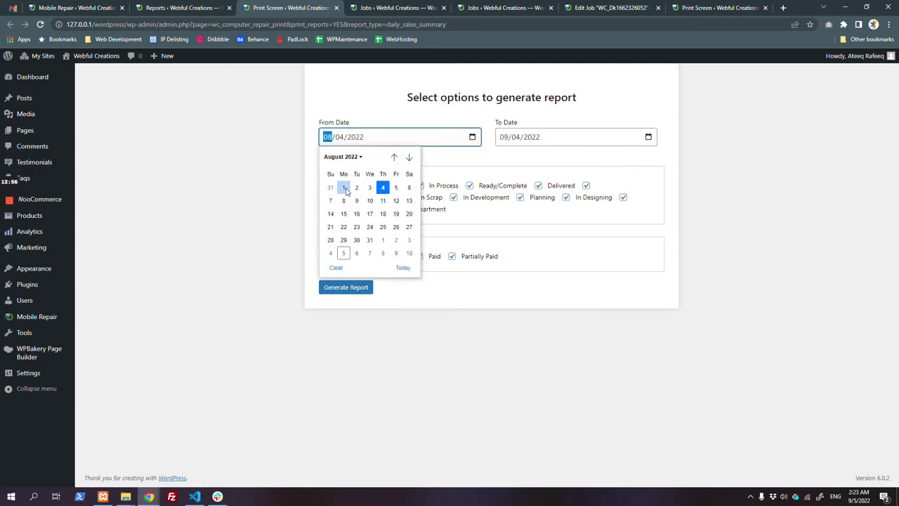
{"action": "left_click", "coordinate": [343, 188]}
{"action": "left_click", "coordinate": [357, 288]}
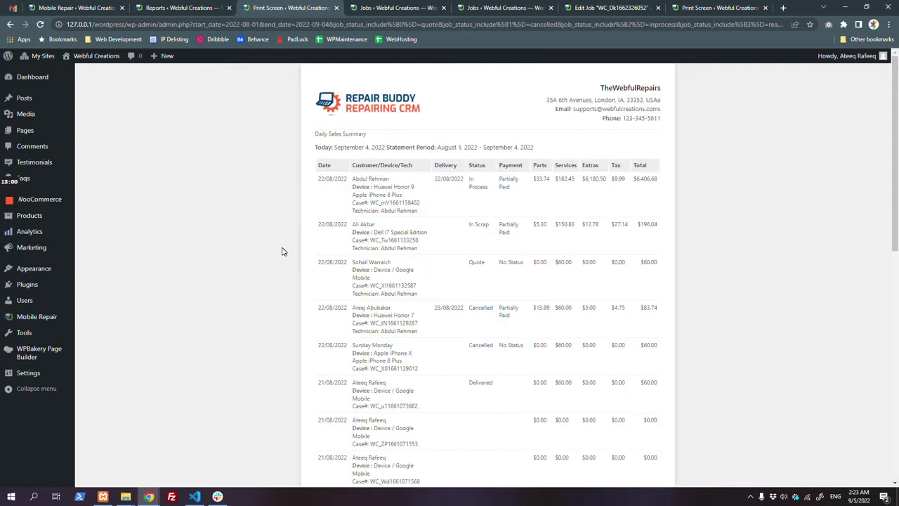
Step: Review the August 1 – September 4, 2022 summary, highlight its statement period, and return to the form
{"action": "scroll", "coordinate": [592, 335], "scroll_direction": "down", "scroll_amount": 15}
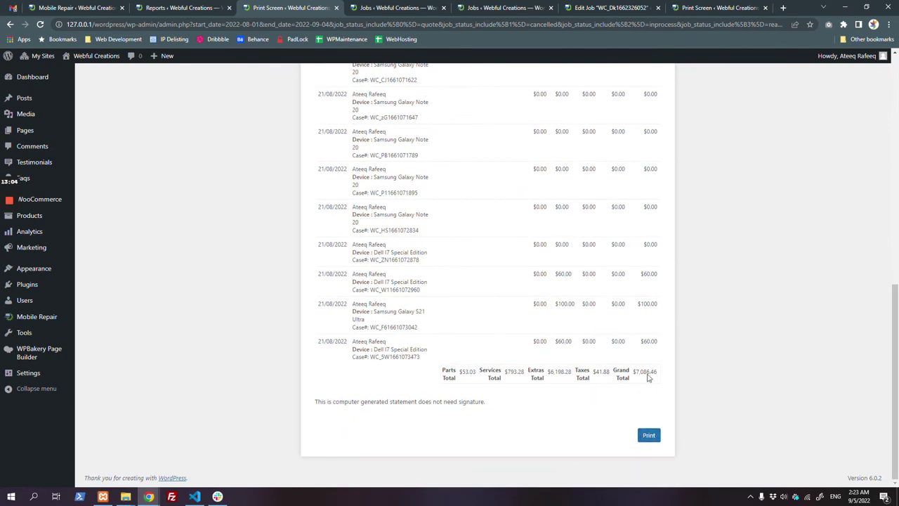
{"action": "scroll", "coordinate": [441, 247], "scroll_direction": "up", "scroll_amount": 15}
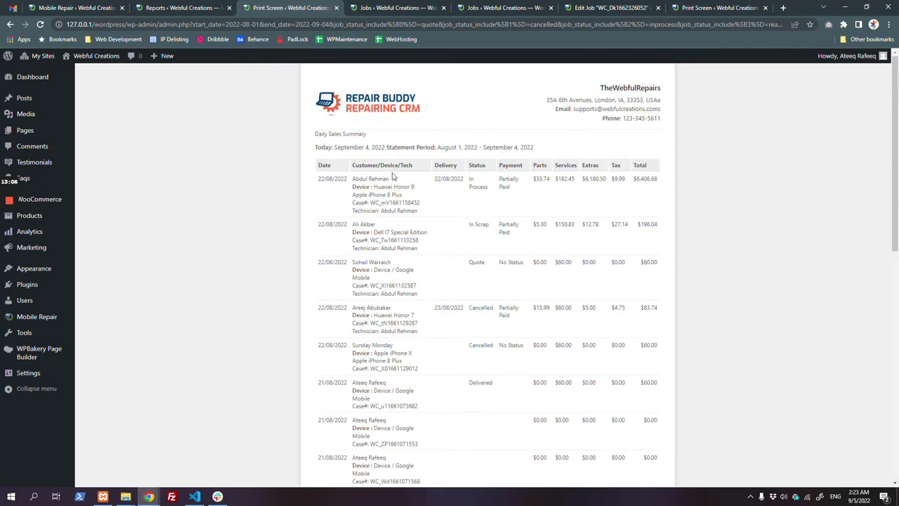
{"action": "left_click_drag", "start_coordinate": [335, 147], "coordinate": [534, 148]}
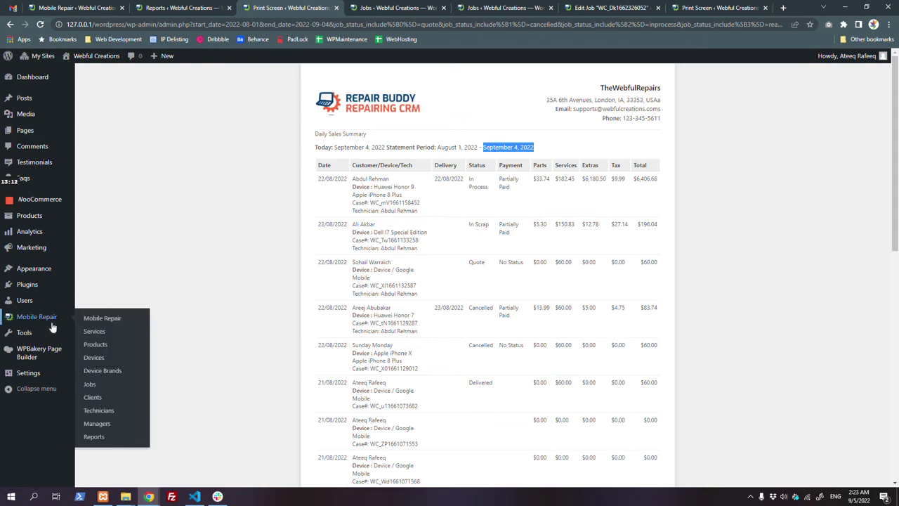
{"action": "mouse_move", "coordinate": [43, 317]}
{"action": "left_click", "coordinate": [10, 24]}
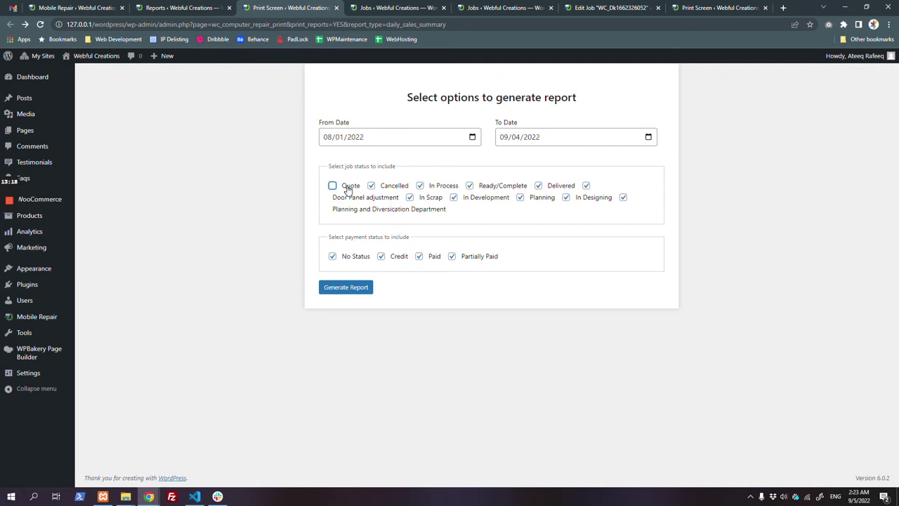
Step: Uncheck every job status except Delivered, including Cancelled, In Process, In Scrap, Planning and Quote
{"action": "left_click", "coordinate": [371, 186]}
{"action": "left_click", "coordinate": [420, 186]}
{"action": "left_click", "coordinate": [410, 198]}
{"action": "left_click", "coordinate": [454, 198]}
{"action": "left_click", "coordinate": [469, 186]}
{"action": "left_click", "coordinate": [520, 197]}
{"action": "left_click", "coordinate": [591, 200]}
{"action": "left_click", "coordinate": [623, 197]}
{"action": "left_click", "coordinate": [351, 187]}
Step: Exclude Paid and No Status payments, then regenerate and review the $7,086.46 grand total
{"action": "left_click", "coordinate": [434, 257]}
{"action": "left_click", "coordinate": [359, 258]}
{"action": "left_click", "coordinate": [351, 292]}
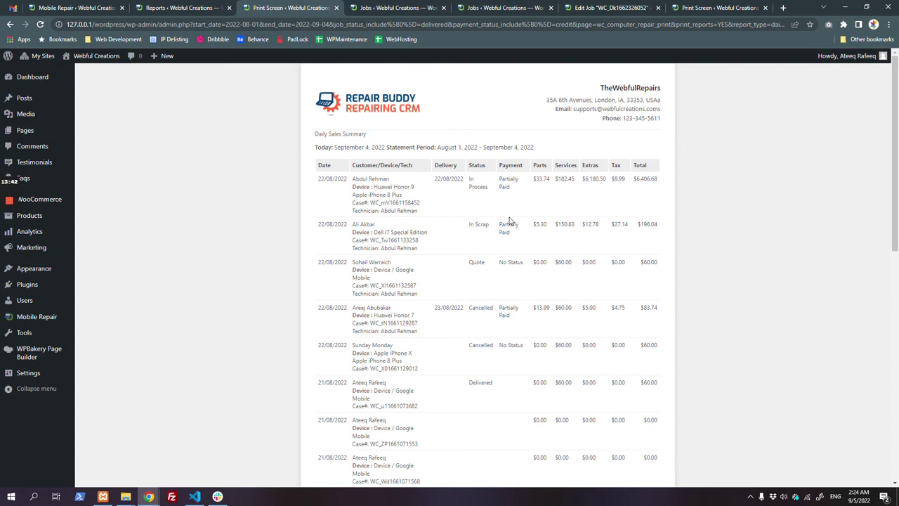
{"action": "scroll", "coordinate": [560, 245], "scroll_direction": "down", "scroll_amount": 3}
{"action": "scroll", "coordinate": [562, 245], "scroll_direction": "up", "scroll_amount": 2}
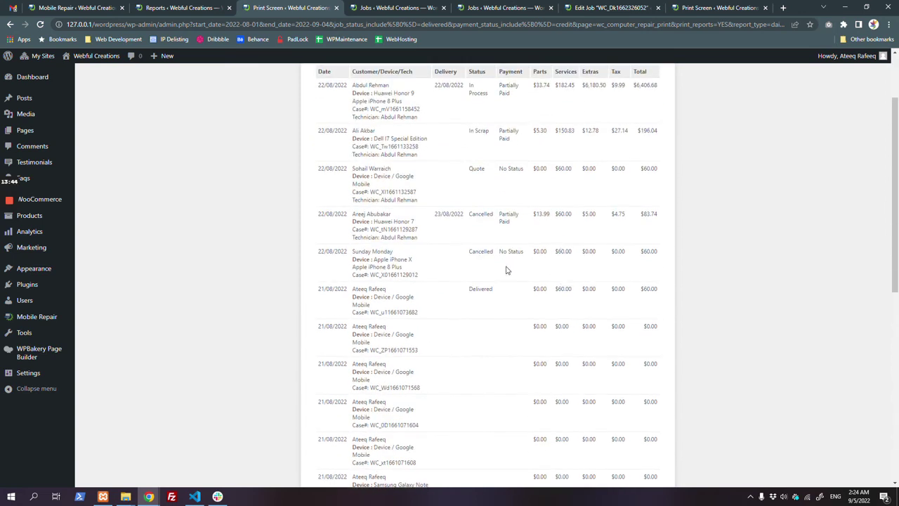
{"action": "scroll", "coordinate": [533, 280], "scroll_direction": "down", "scroll_amount": 10}
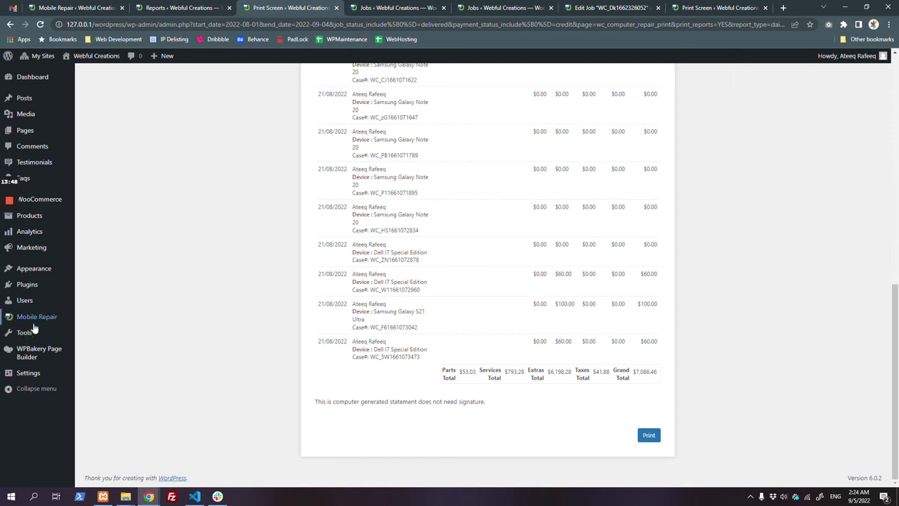
{"action": "mouse_move", "coordinate": [33, 327]}
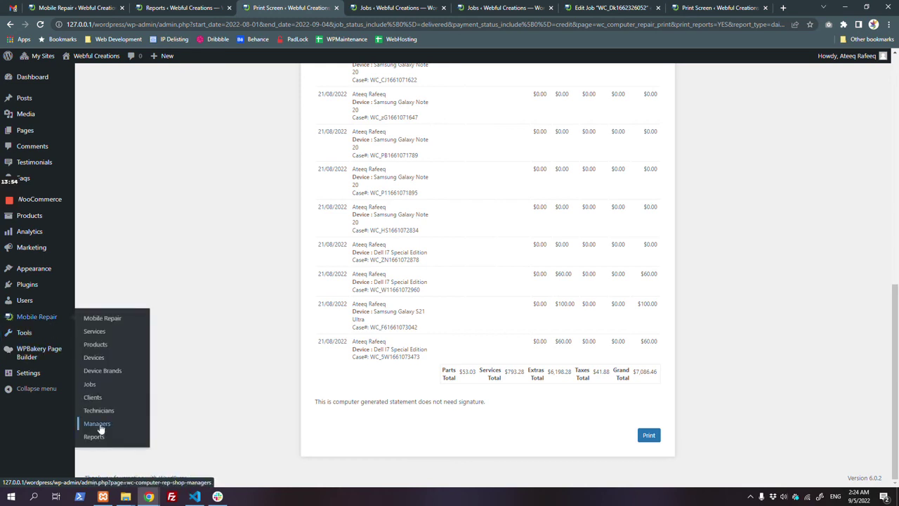
Step: Bring the Check Status page window forward and choose Shop > My Account
{"action": "mouse_move", "coordinate": [149, 497]}
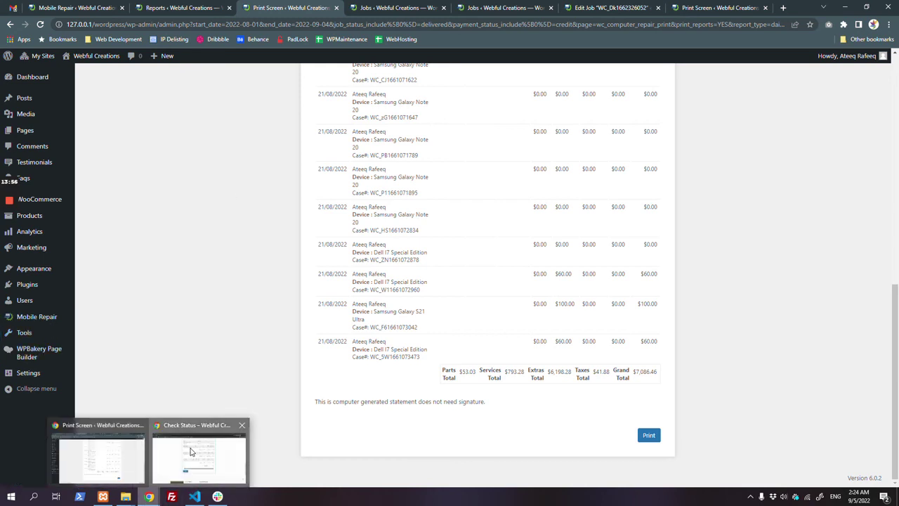
{"action": "left_click", "coordinate": [190, 452]}
{"action": "scroll", "coordinate": [328, 259], "scroll_direction": "up", "scroll_amount": 15}
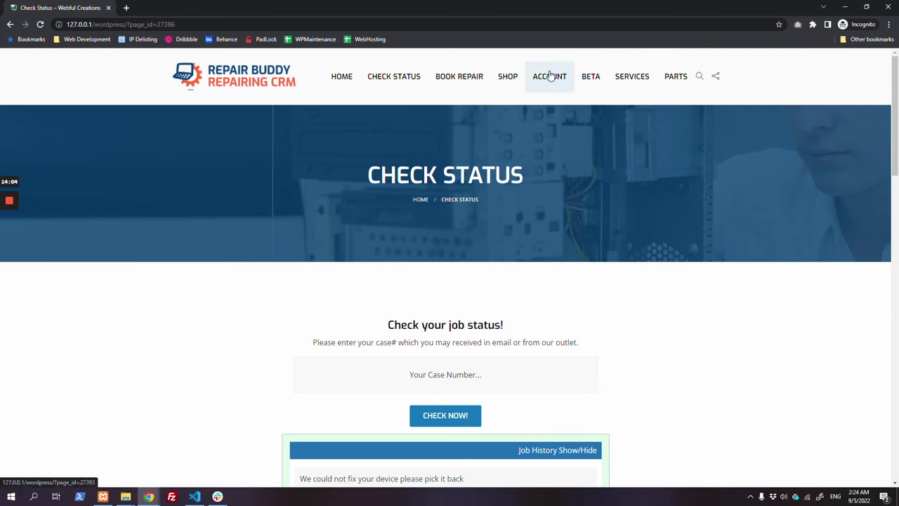
{"action": "mouse_move", "coordinate": [566, 70]}
{"action": "mouse_move", "coordinate": [507, 81]}
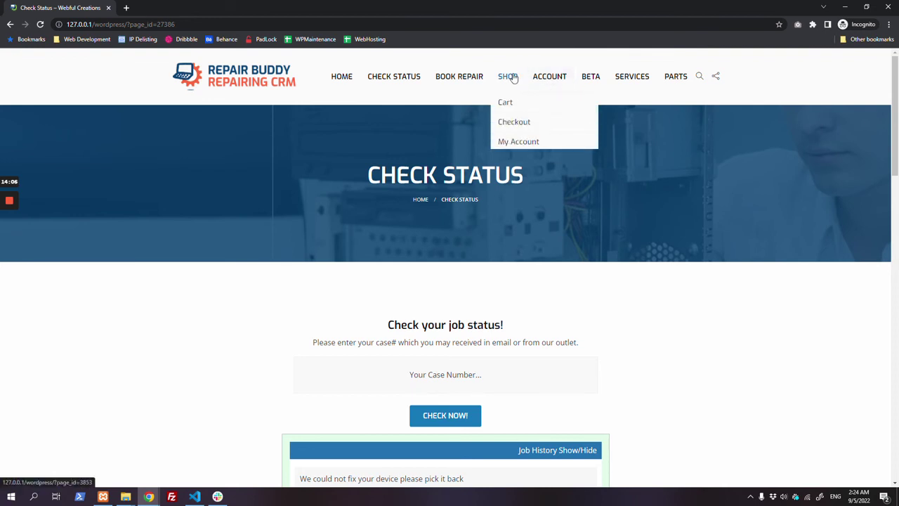
{"action": "left_click", "coordinate": [503, 144]}
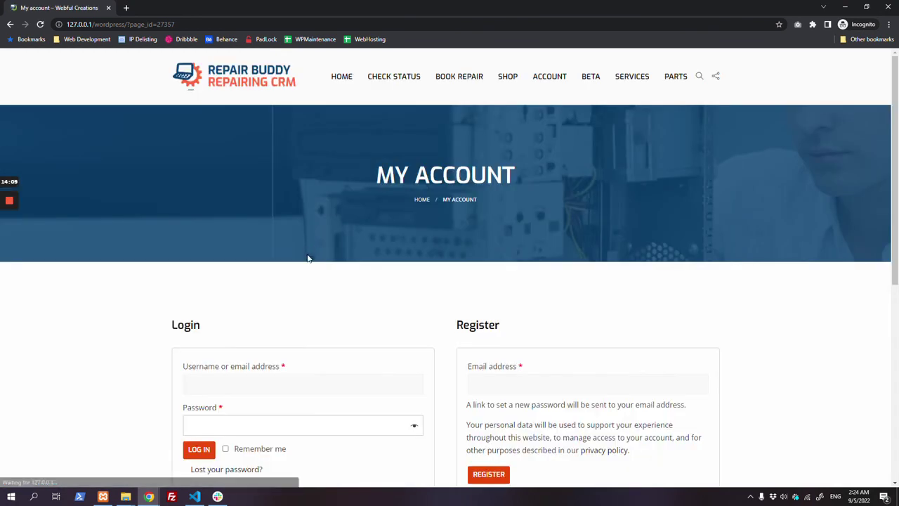
Step: Log in with the customer's email and password, then view the Orders section
{"action": "scroll", "coordinate": [302, 258], "scroll_direction": "down", "scroll_amount": 2}
{"action": "left_click", "coordinate": [291, 239]}
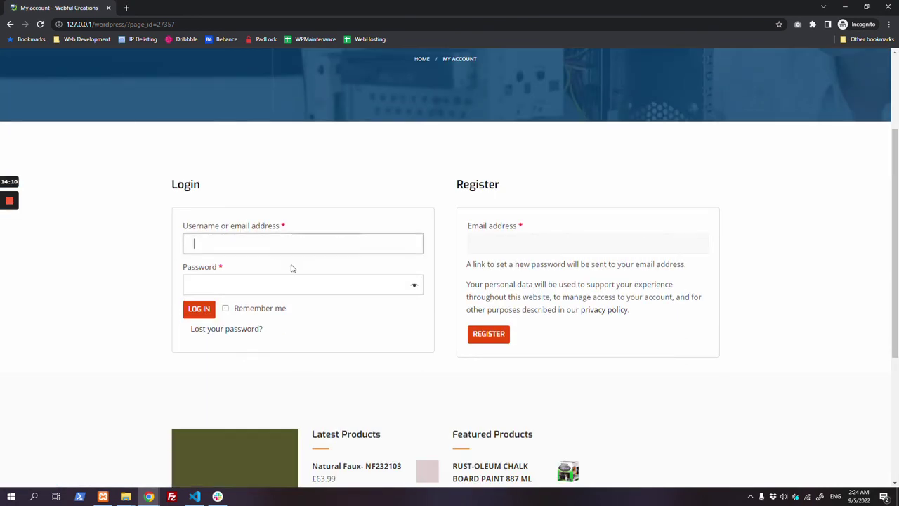
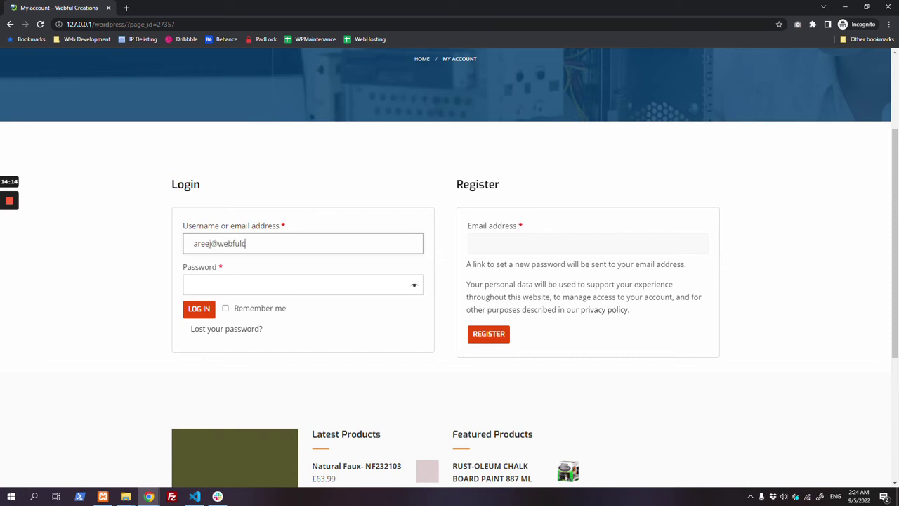
{"action": "key", "text": "Tab"}
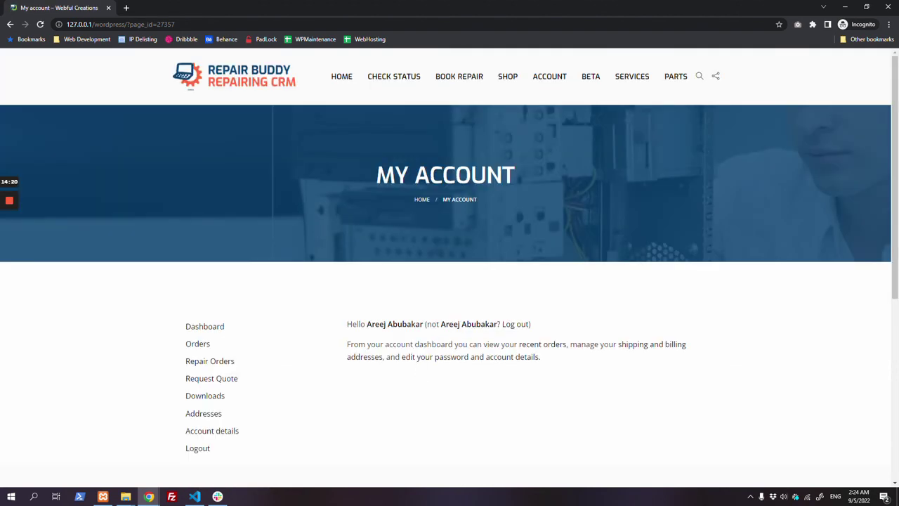
{"action": "scroll", "coordinate": [162, 267], "scroll_direction": "down", "scroll_amount": 1}
{"action": "scroll", "coordinate": [382, 212], "scroll_direction": "up", "scroll_amount": 1}
{"action": "left_click", "coordinate": [214, 346]}
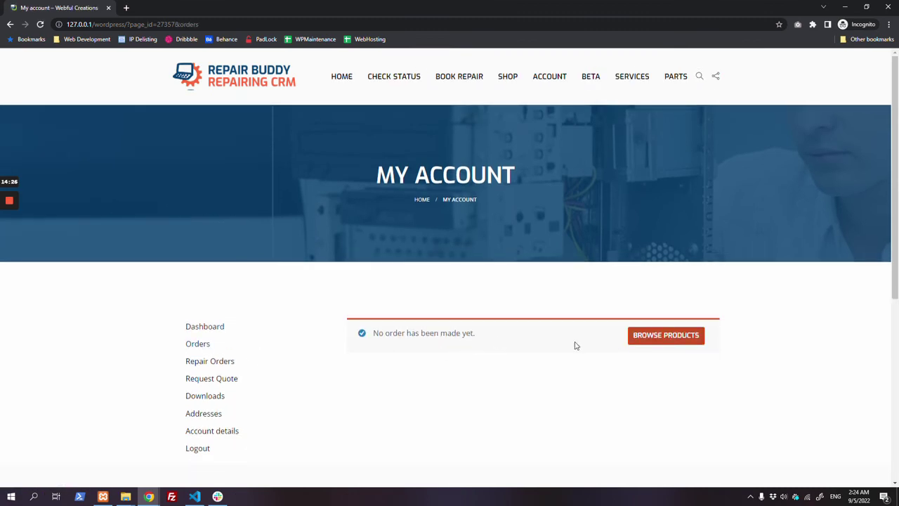
Step: Open Repair Orders and filter the customer's jobs to Delivered
{"action": "left_click", "coordinate": [203, 363]}
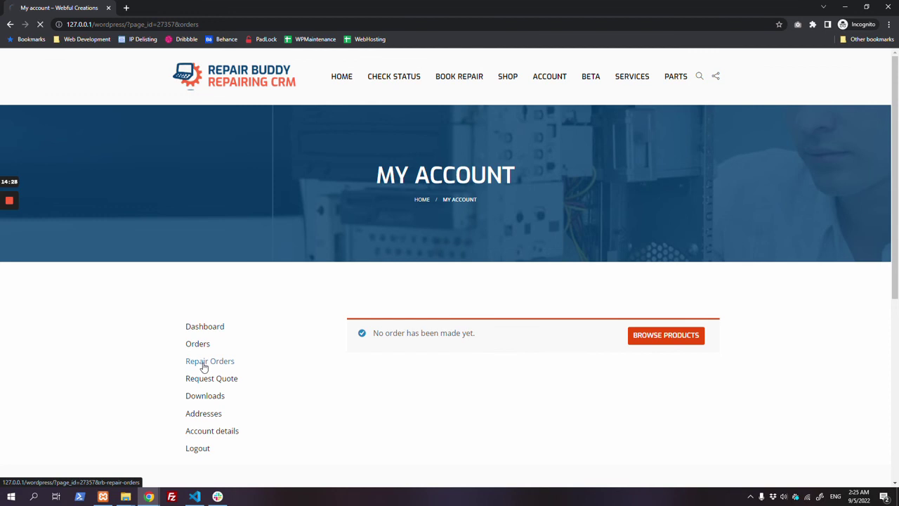
{"action": "scroll", "coordinate": [295, 367], "scroll_direction": "down", "scroll_amount": 2}
{"action": "scroll", "coordinate": [314, 366], "scroll_direction": "down", "scroll_amount": 2}
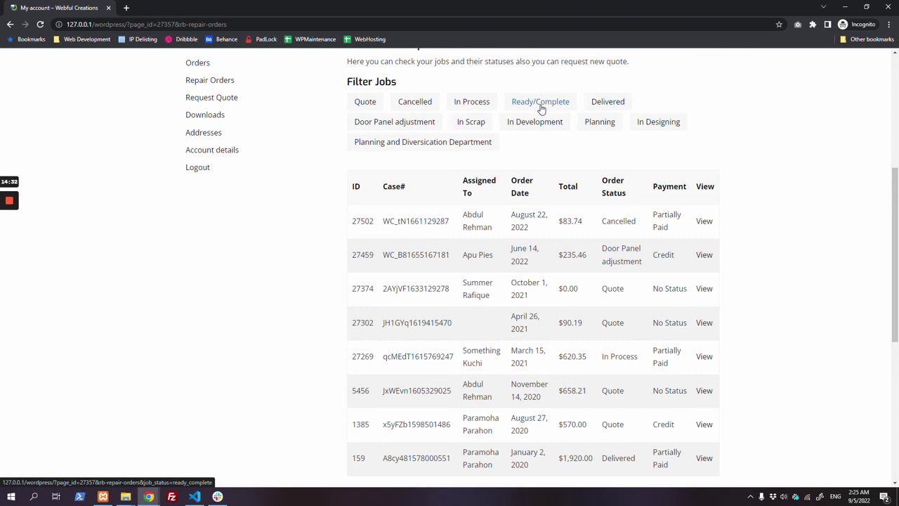
{"action": "left_click", "coordinate": [609, 104]}
{"action": "scroll", "coordinate": [570, 255], "scroll_direction": "down", "scroll_amount": 3}
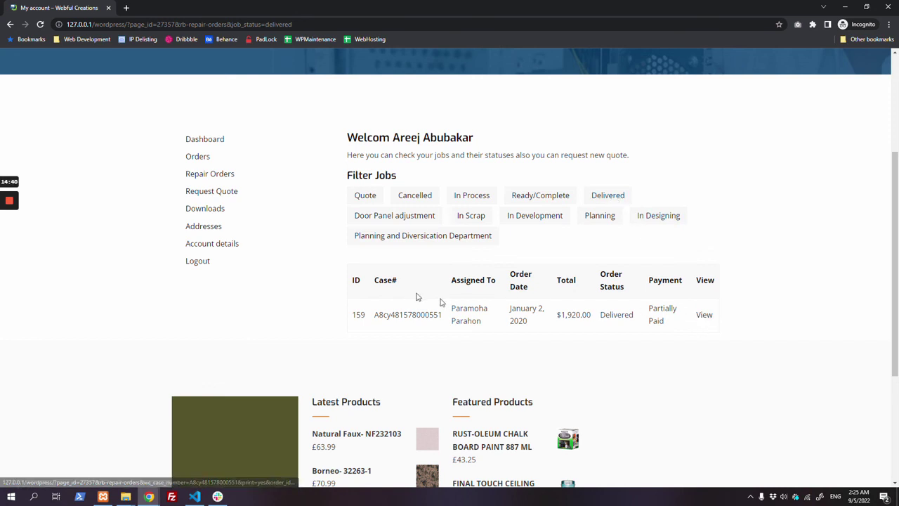
Step: Open job 159's $1,920.00 invoice and send it to print
{"action": "left_click_drag", "start_coordinate": [717, 317], "coordinate": [692, 313]}
{"action": "left_click", "coordinate": [699, 315]}
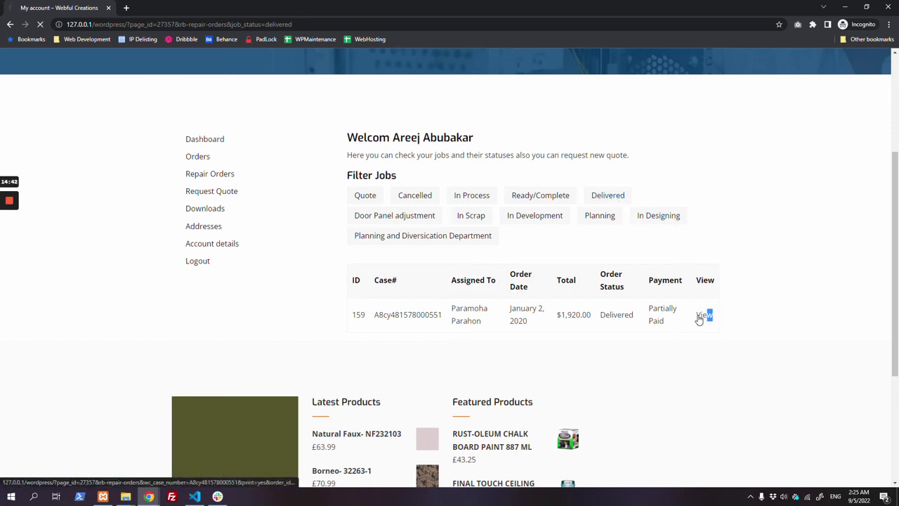
{"action": "scroll", "coordinate": [595, 302], "scroll_direction": "down", "scroll_amount": 6}
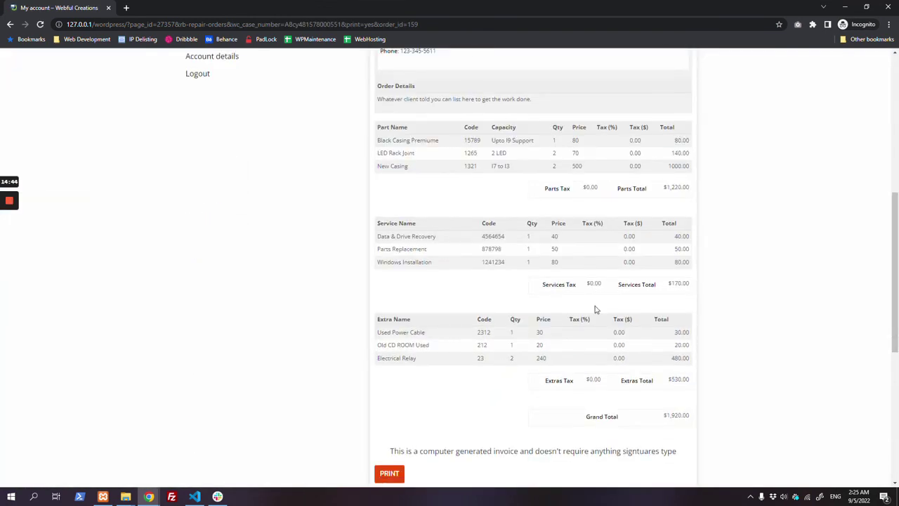
{"action": "left_click", "coordinate": [386, 333]}
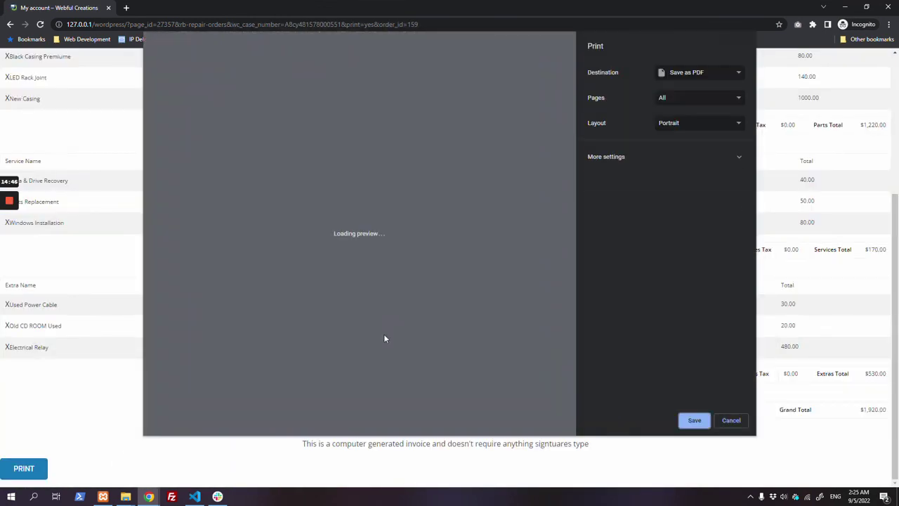
{"action": "scroll", "coordinate": [433, 260], "scroll_direction": "down", "scroll_amount": 5}
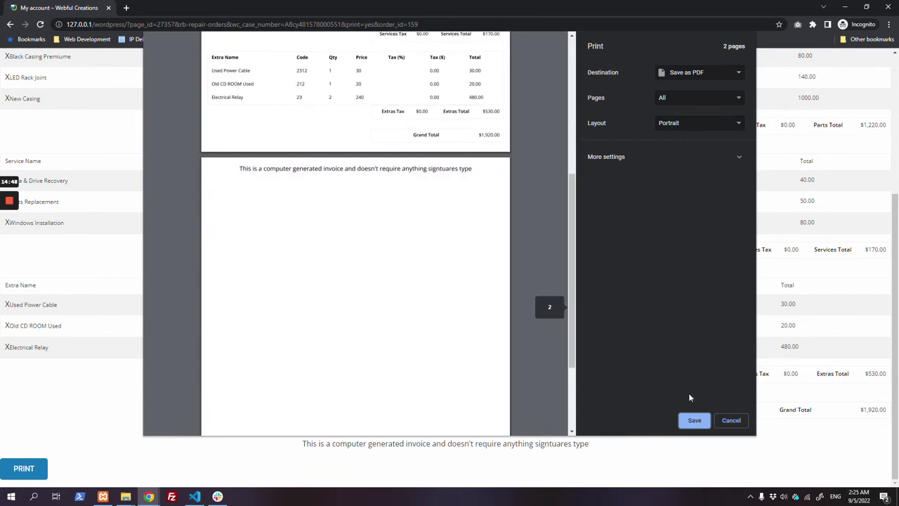
Step: Cancel printing, start a quote request for a Huawei P30 Pro, then go to Account
{"action": "left_click", "coordinate": [731, 421]}
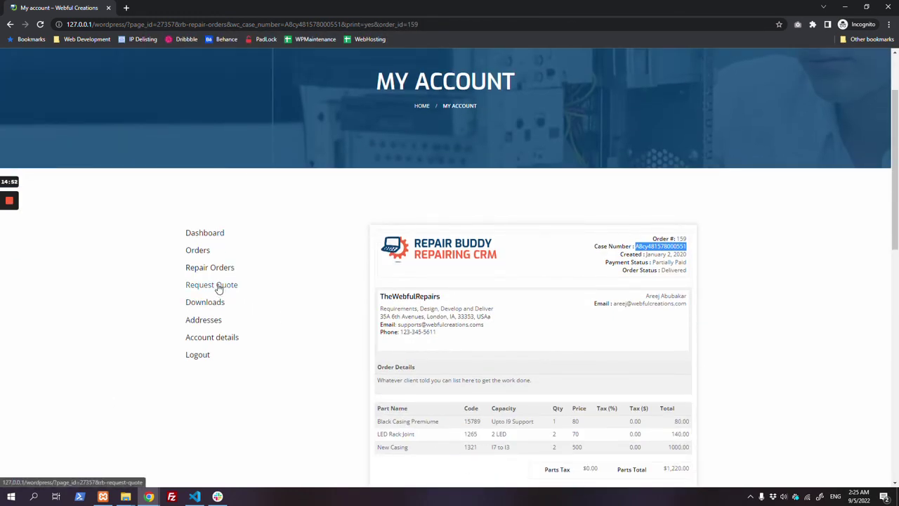
{"action": "left_click", "coordinate": [218, 287]}
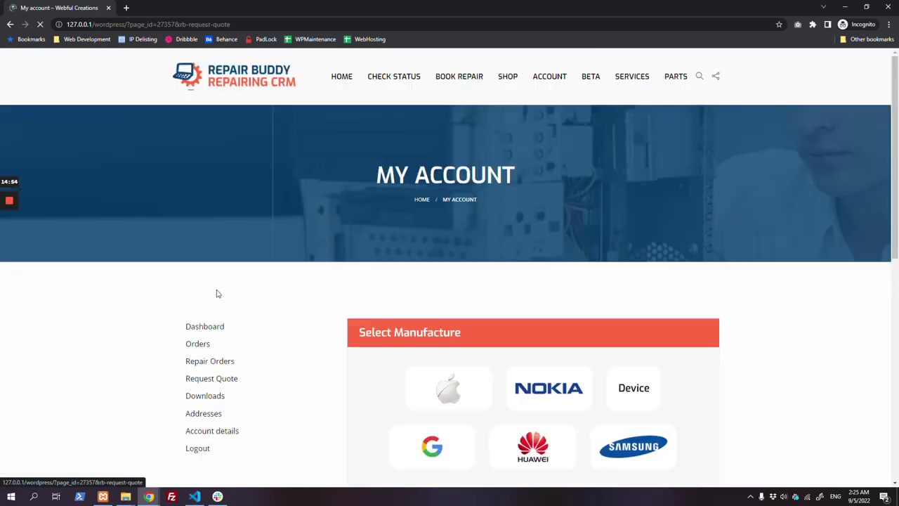
{"action": "scroll", "coordinate": [391, 311], "scroll_direction": "down", "scroll_amount": 4}
{"action": "scroll", "coordinate": [391, 311], "scroll_direction": "up", "scroll_amount": 1}
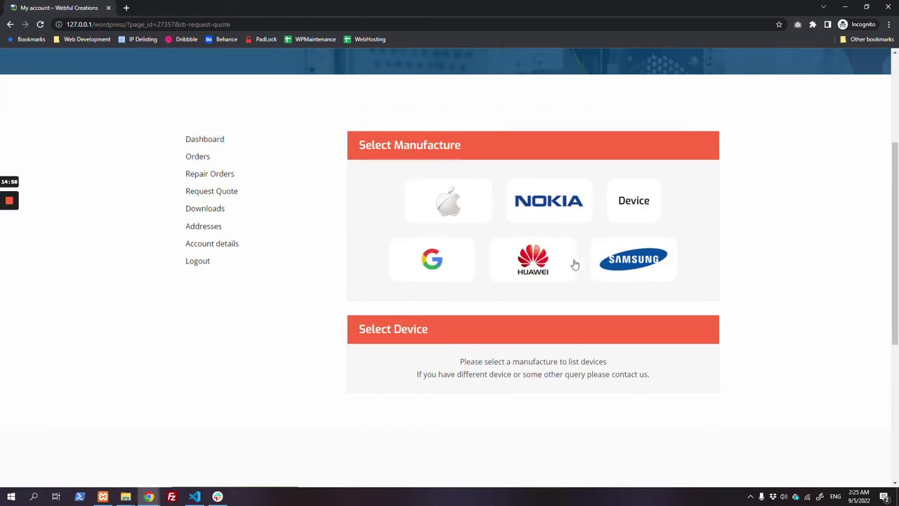
{"action": "left_click", "coordinate": [570, 267]}
{"action": "scroll", "coordinate": [533, 284], "scroll_direction": "down", "scroll_amount": 3}
{"action": "left_click", "coordinate": [532, 284]}
{"action": "scroll", "coordinate": [325, 246], "scroll_direction": "up", "scroll_amount": 5}
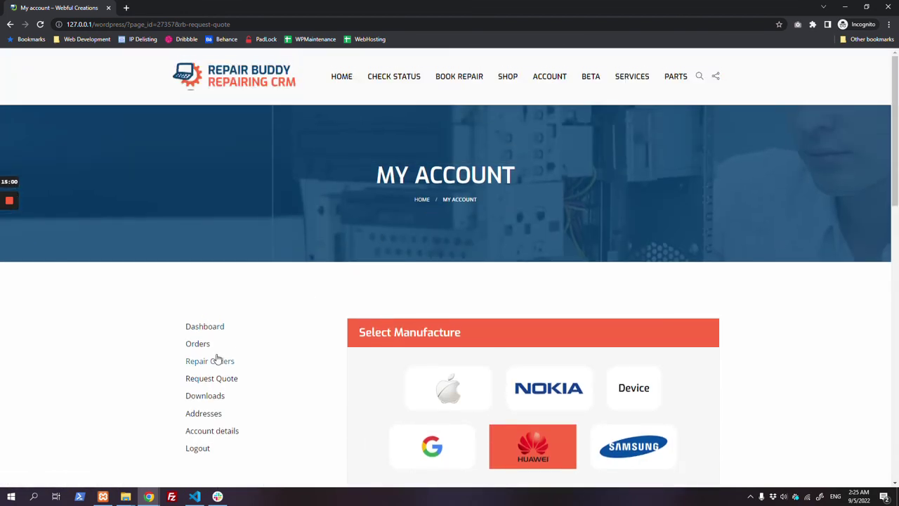
{"action": "left_click", "coordinate": [544, 79]}
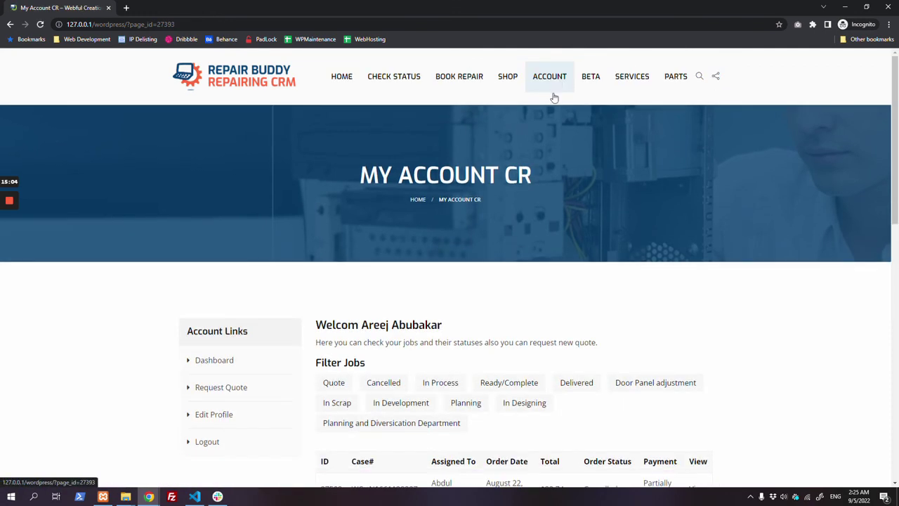
Step: Start another quote request choosing Samsung, then return to the account dashboard
{"action": "scroll", "coordinate": [552, 311], "scroll_direction": "down", "scroll_amount": 3}
{"action": "scroll", "coordinate": [511, 368], "scroll_direction": "down", "scroll_amount": 3}
{"action": "scroll", "coordinate": [512, 369], "scroll_direction": "up", "scroll_amount": 5}
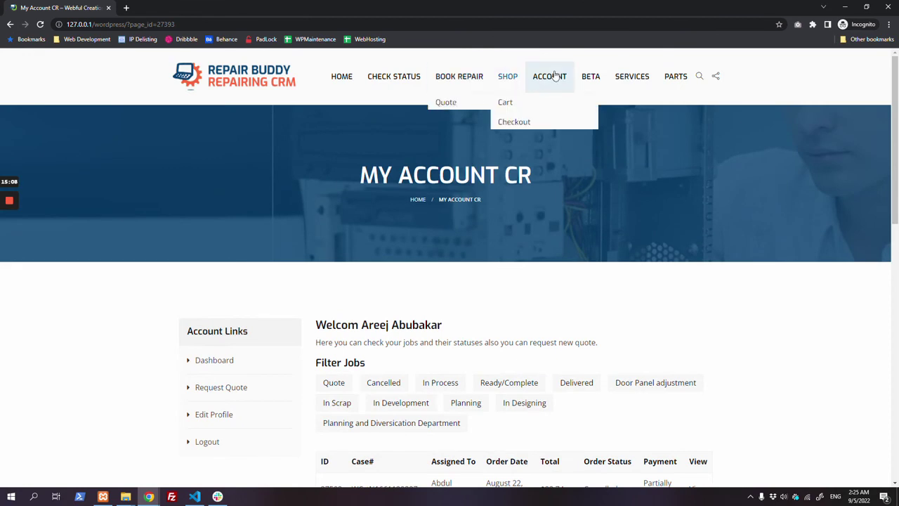
{"action": "mouse_move", "coordinate": [506, 83]}
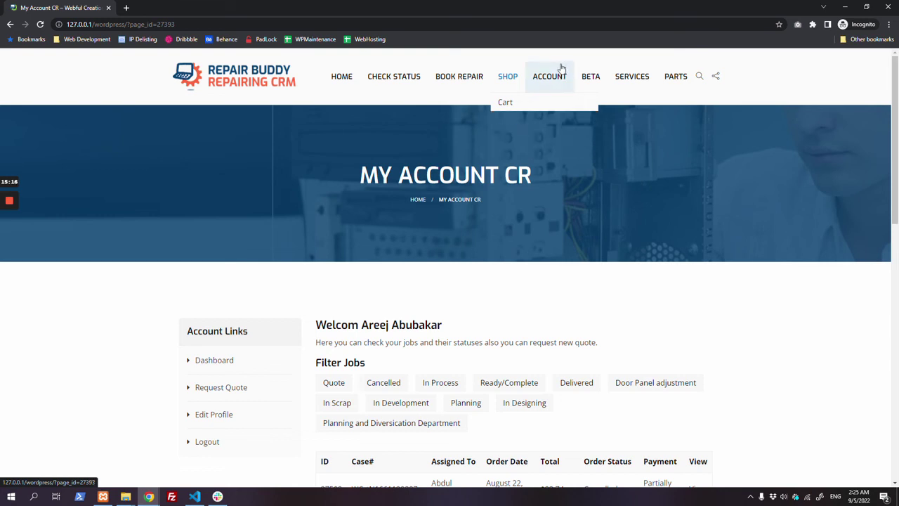
{"action": "scroll", "coordinate": [368, 295], "scroll_direction": "down", "scroll_amount": 3}
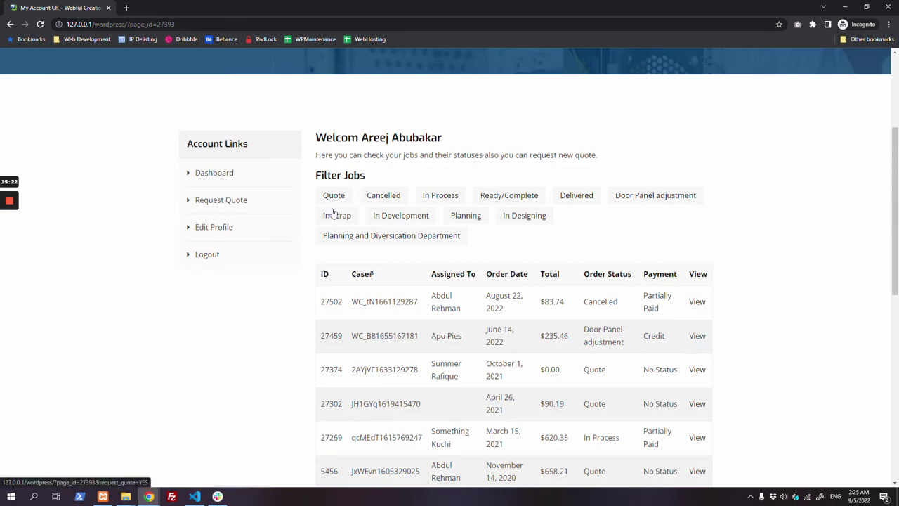
{"action": "left_click", "coordinate": [236, 201]}
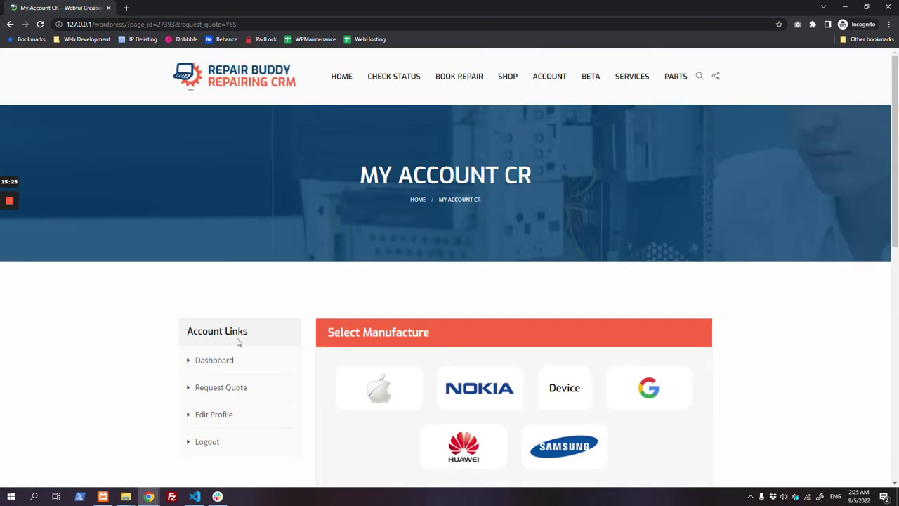
{"action": "scroll", "coordinate": [237, 341], "scroll_direction": "down", "scroll_amount": 3}
{"action": "left_click", "coordinate": [542, 228]}
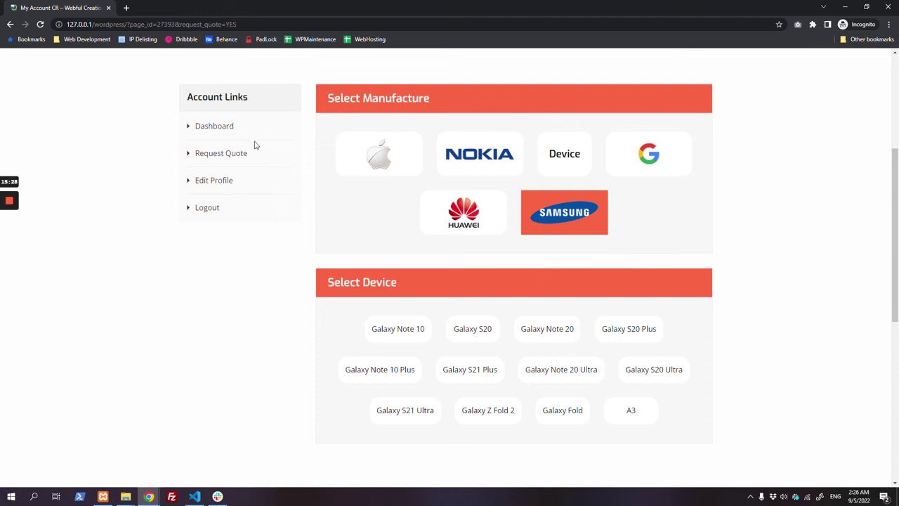
{"action": "left_click", "coordinate": [206, 127]}
Step: Open the customer's My Account page, then Alt+Tab back to the admin sales report
{"action": "scroll", "coordinate": [604, 330], "scroll_direction": "down", "scroll_amount": 2}
{"action": "scroll", "coordinate": [604, 302], "scroll_direction": "up", "scroll_amount": 3}
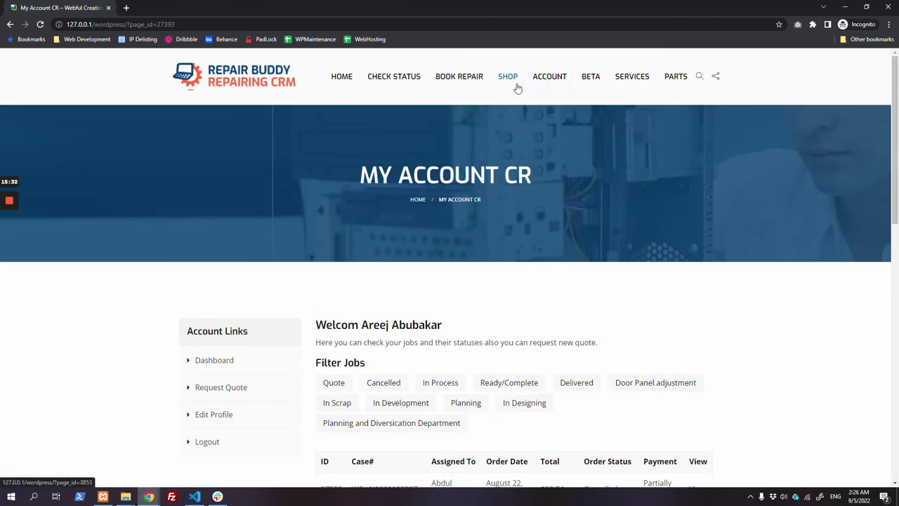
{"action": "left_click", "coordinate": [520, 143]}
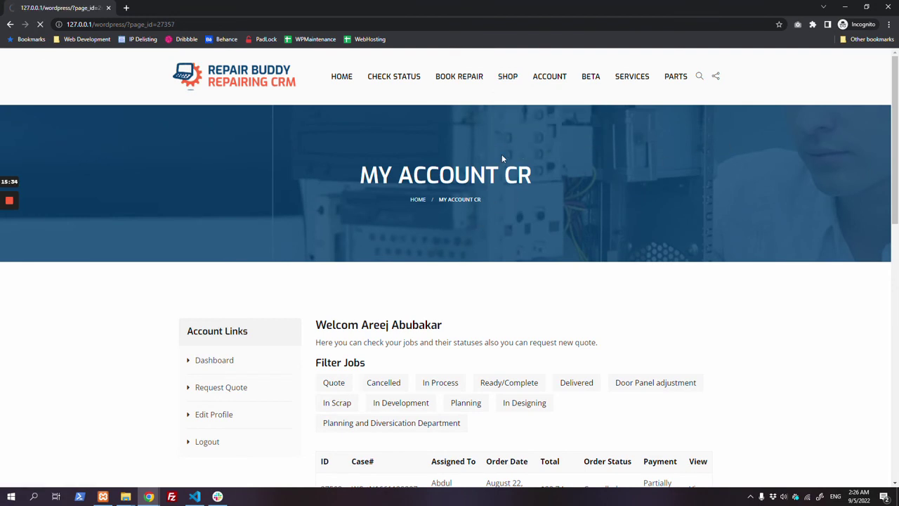
{"action": "scroll", "coordinate": [417, 207], "scroll_direction": "down", "scroll_amount": 3}
{"action": "key", "text": "alt+Tab"}
{"action": "scroll", "coordinate": [201, 262], "scroll_direction": "up", "scroll_amount": 10}
Step: In RepairBuddy settings, find the wc_cr_my_account shortcode and its WooCommerce account-page note
{"action": "mouse_move", "coordinate": [43, 342]}
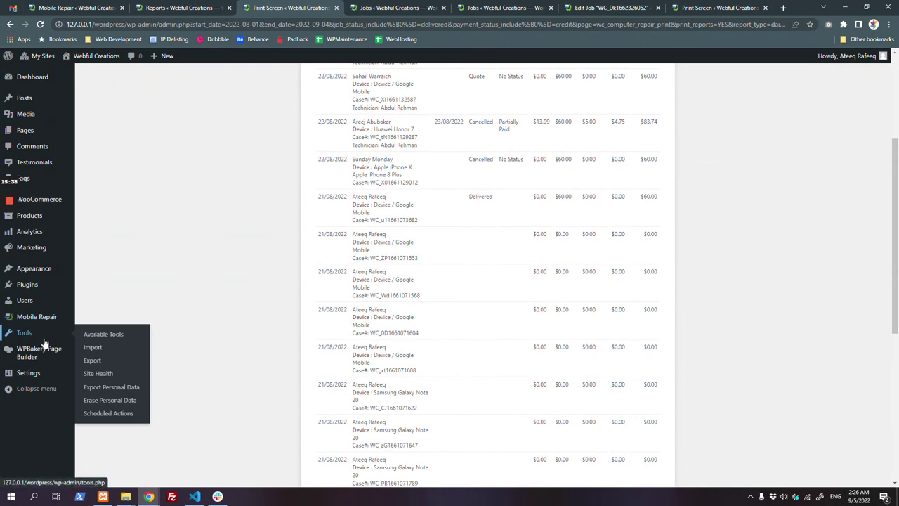
{"action": "left_click", "coordinate": [171, 5]}
{"action": "left_click", "coordinate": [107, 5]}
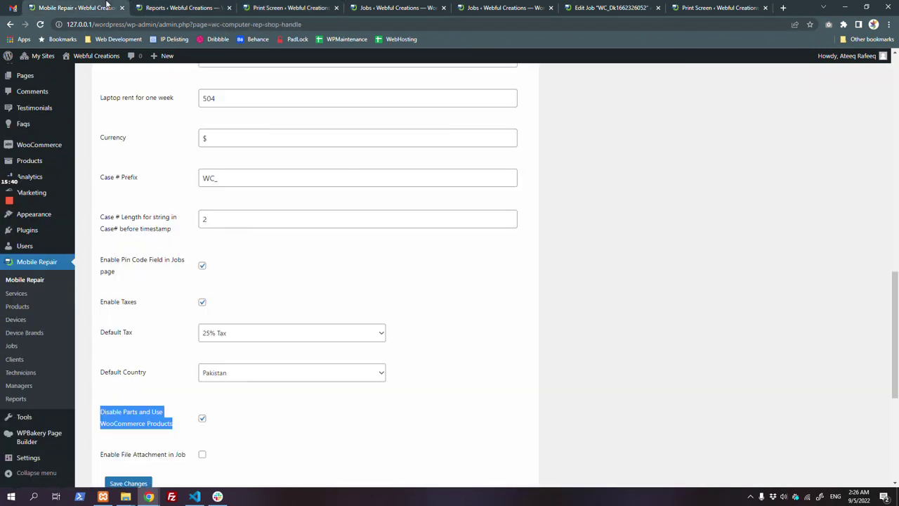
{"action": "scroll", "coordinate": [217, 343], "scroll_direction": "down", "scroll_amount": 4}
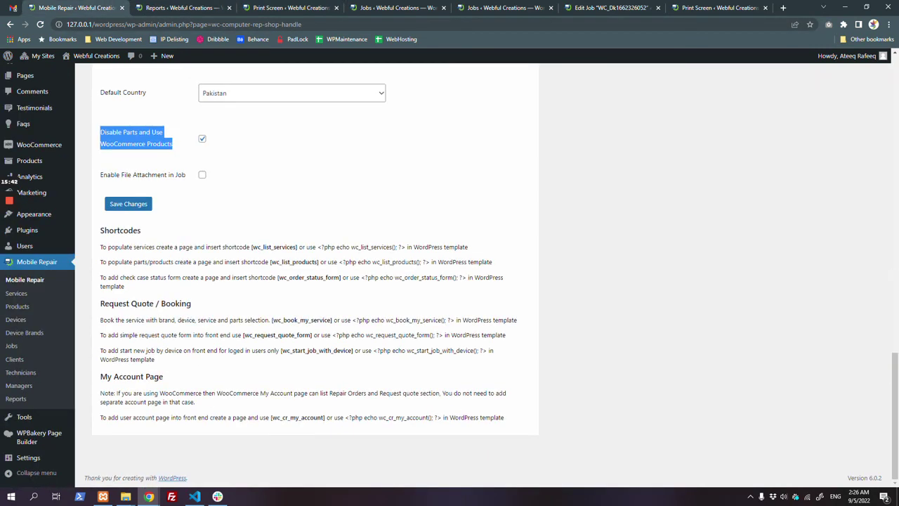
{"action": "double_click", "coordinate": [297, 417]}
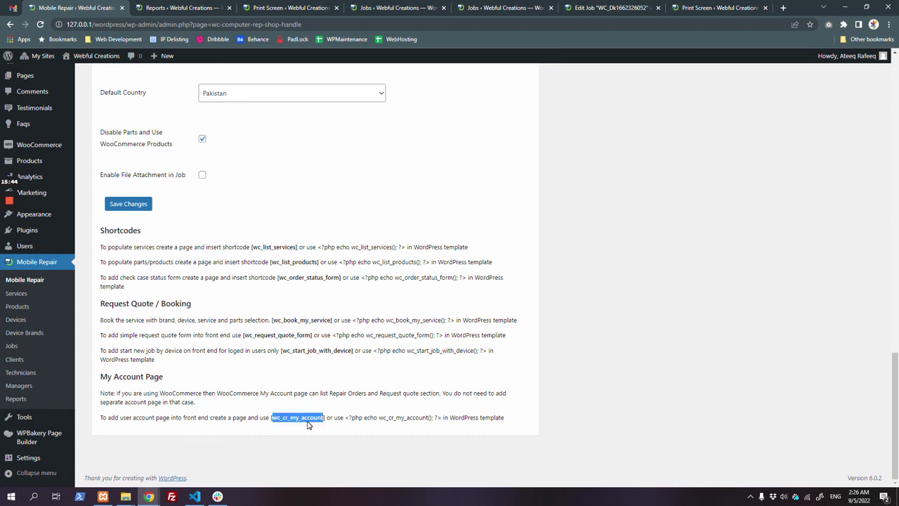
{"action": "left_click", "coordinate": [356, 407]}
{"action": "left_click_drag", "start_coordinate": [355, 407], "coordinate": [347, 376]}
{"action": "left_click", "coordinate": [349, 377]}
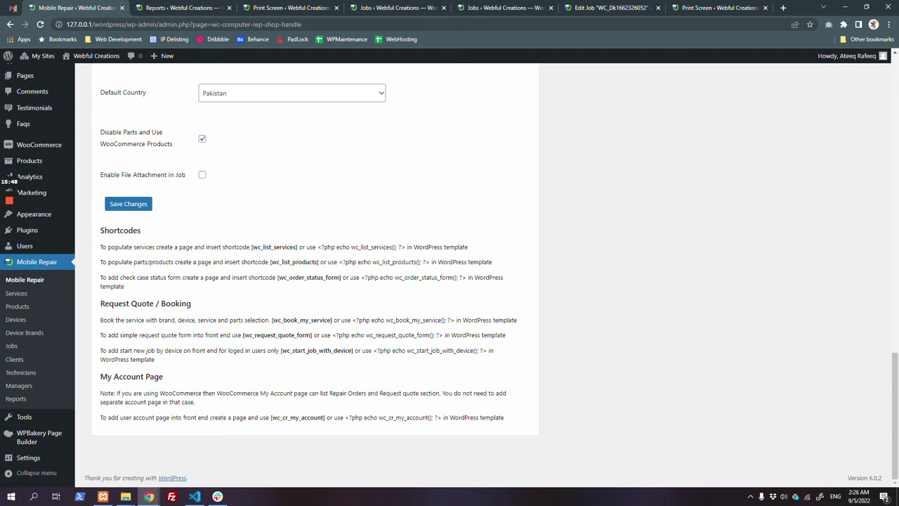
Step: Select the wc_order_status_form shortcode, then return to the customer's My account window
{"action": "double_click", "coordinate": [309, 277]}
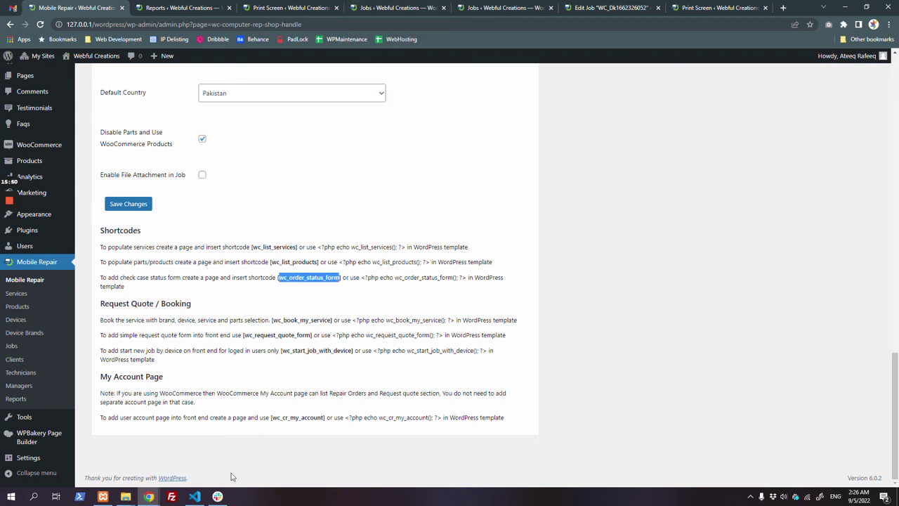
{"action": "mouse_move", "coordinate": [149, 497]}
{"action": "left_click", "coordinate": [238, 449]}
{"action": "scroll", "coordinate": [452, 277], "scroll_direction": "up", "scroll_amount": 3}
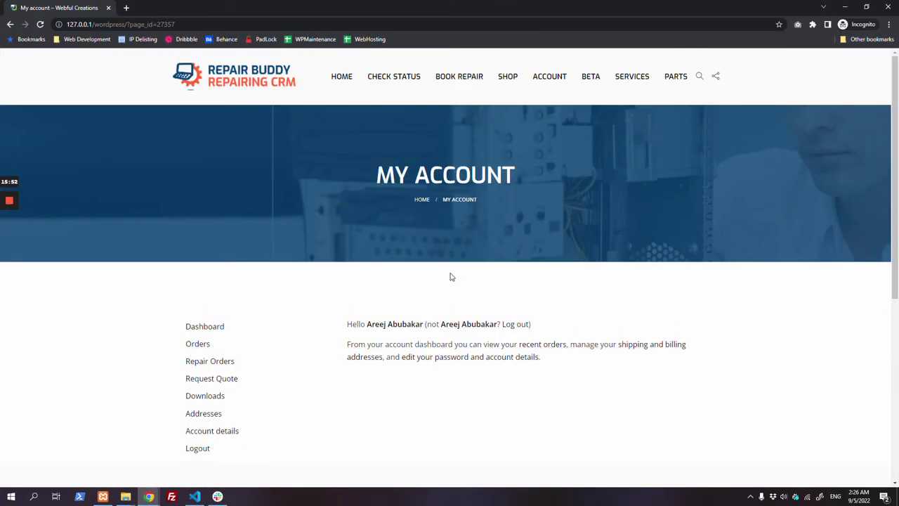
Step: Look up a repair job's status and history on the front end using a saved case number
{"action": "left_click", "coordinate": [388, 76]}
{"action": "left_click", "coordinate": [449, 375]}
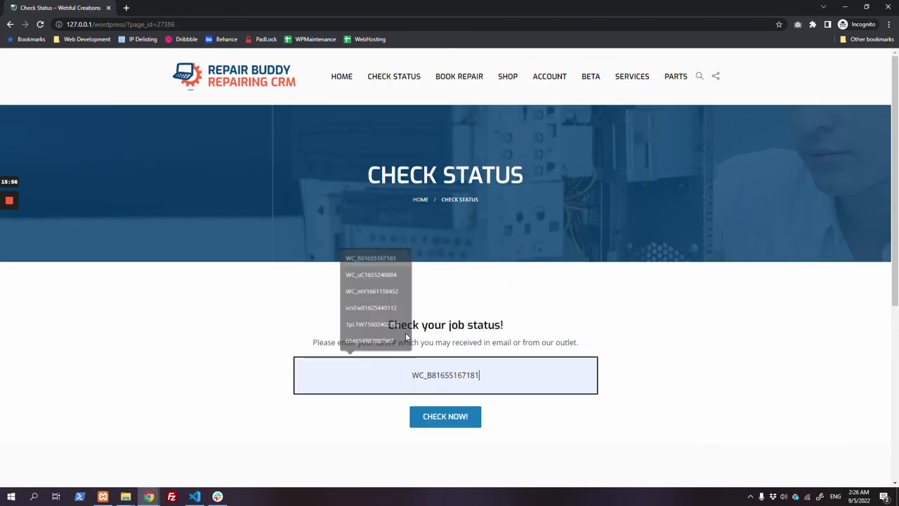
{"action": "left_click", "coordinate": [377, 259]}
{"action": "left_click", "coordinate": [444, 421]}
Step: Preview the job invoice printout, cancel it, and return to the admin settings window
{"action": "scroll", "coordinate": [265, 321], "scroll_direction": "down", "scroll_amount": 8}
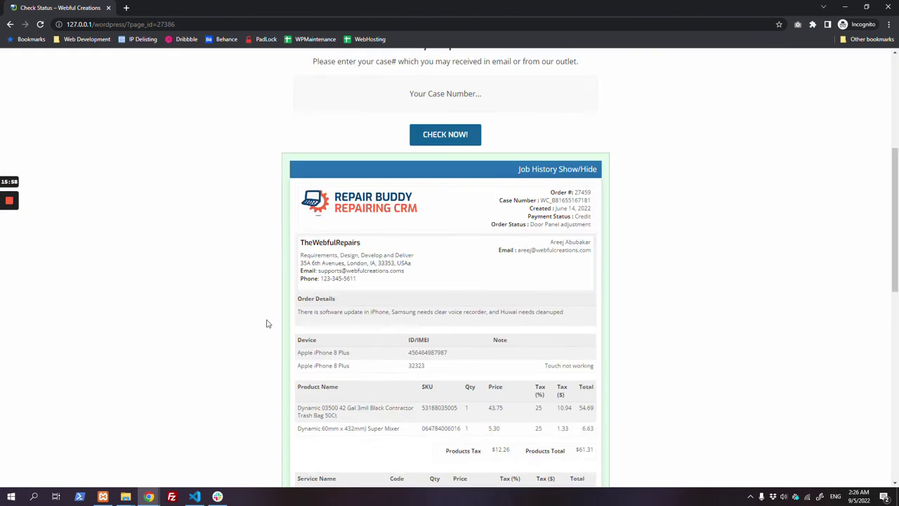
{"action": "left_click", "coordinate": [321, 434]}
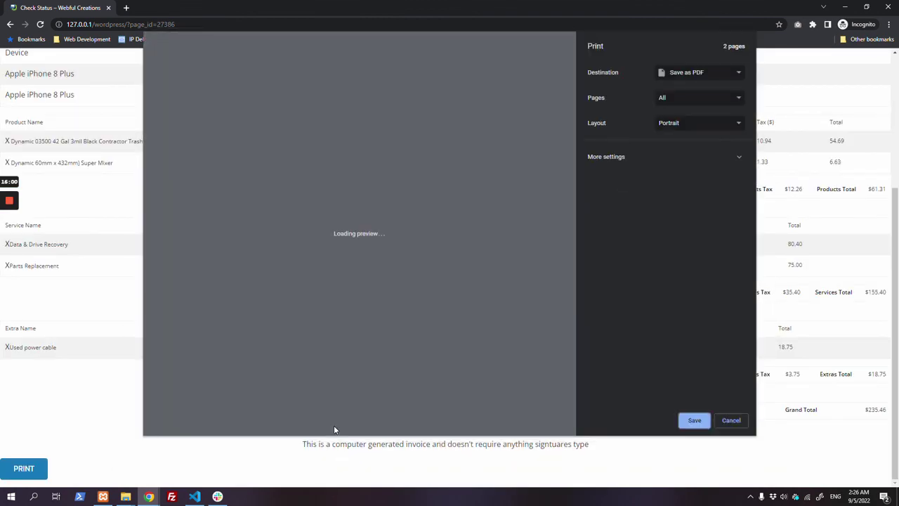
{"action": "scroll", "coordinate": [335, 425], "scroll_direction": "down", "scroll_amount": 6}
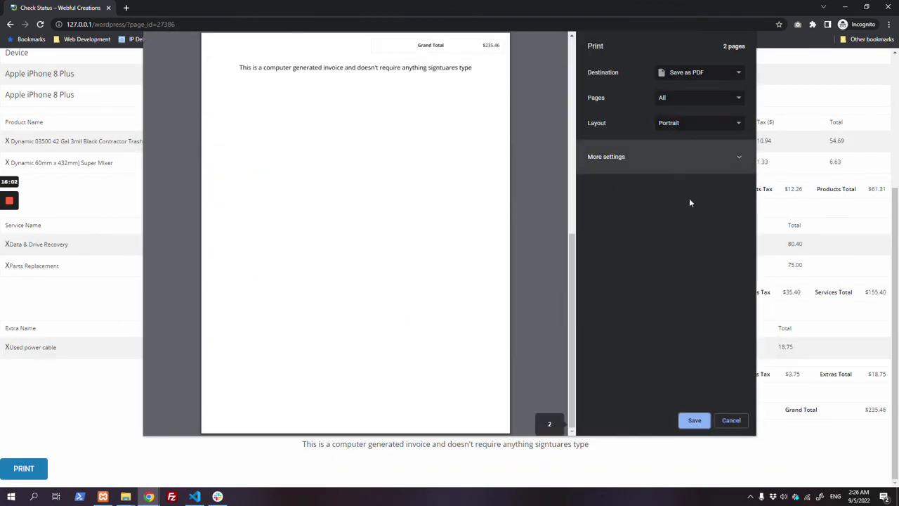
{"action": "left_click", "coordinate": [731, 420]}
{"action": "key", "text": "alt+Tab"}
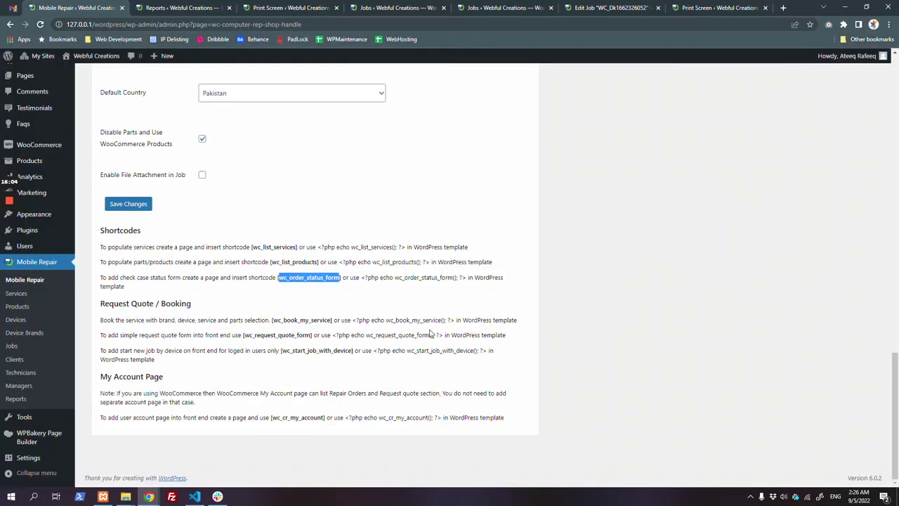
Step: Change the ID/IMEI Label setting to 'Serial Number' and save the settings
{"action": "scroll", "coordinate": [279, 265], "scroll_direction": "up", "scroll_amount": 5}
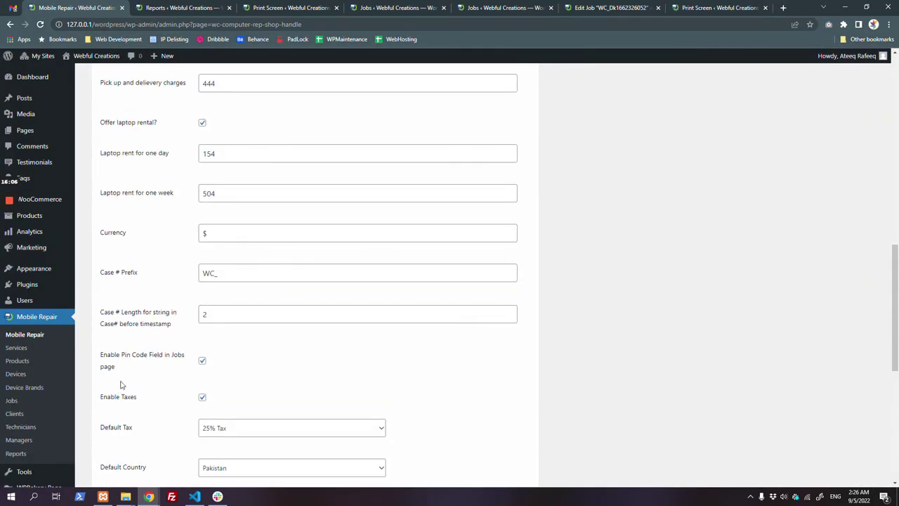
{"action": "scroll", "coordinate": [52, 325], "scroll_direction": "up", "scroll_amount": 15}
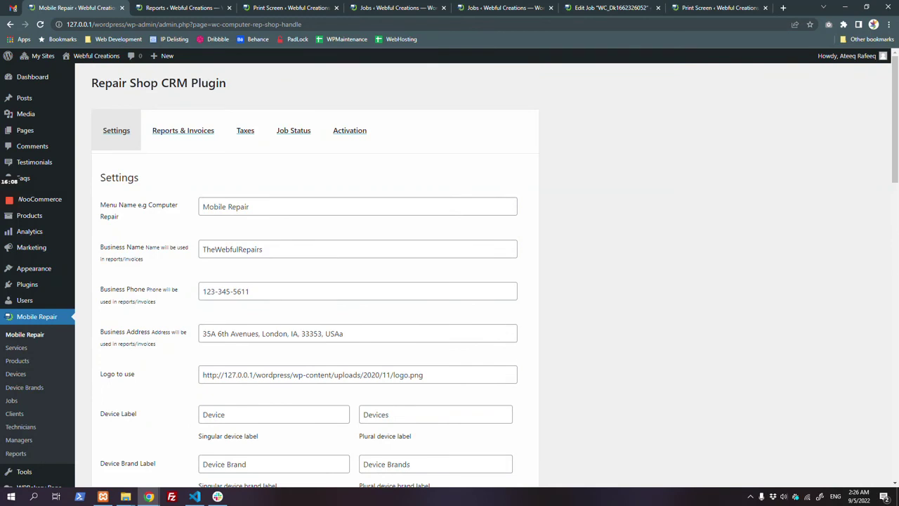
{"action": "scroll", "coordinate": [270, 168], "scroll_direction": "down", "scroll_amount": 5}
{"action": "triple_click", "coordinate": [214, 185]}
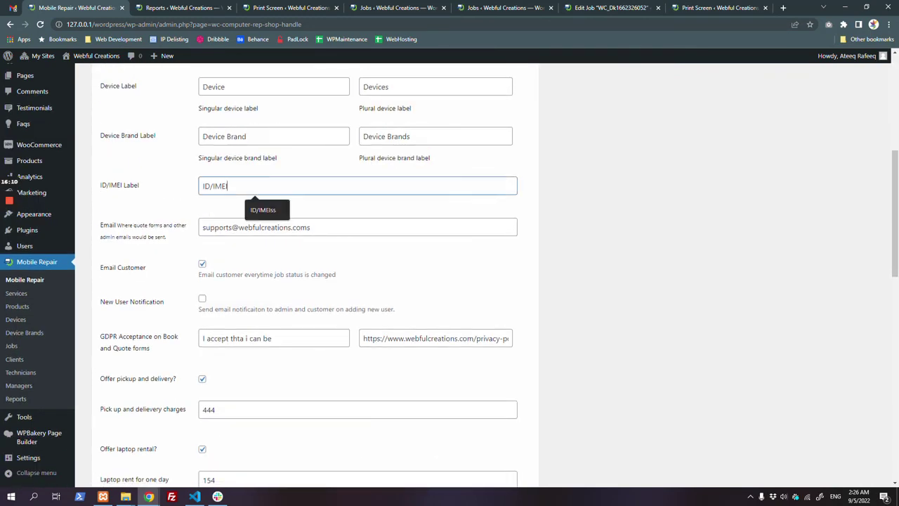
{"action": "type", "text": "S"}
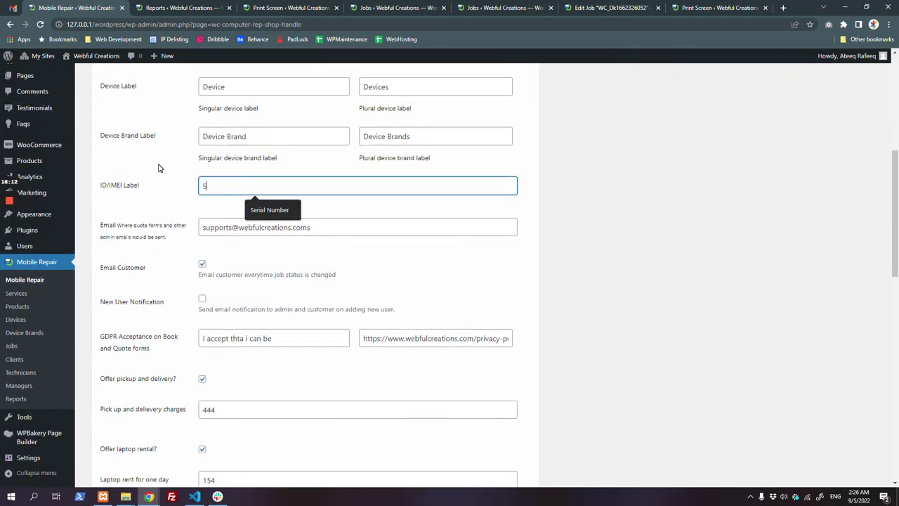
{"action": "key", "text": "Down"}
{"action": "key", "text": "Return"}
{"action": "scroll", "coordinate": [183, 316], "scroll_direction": "down", "scroll_amount": 7}
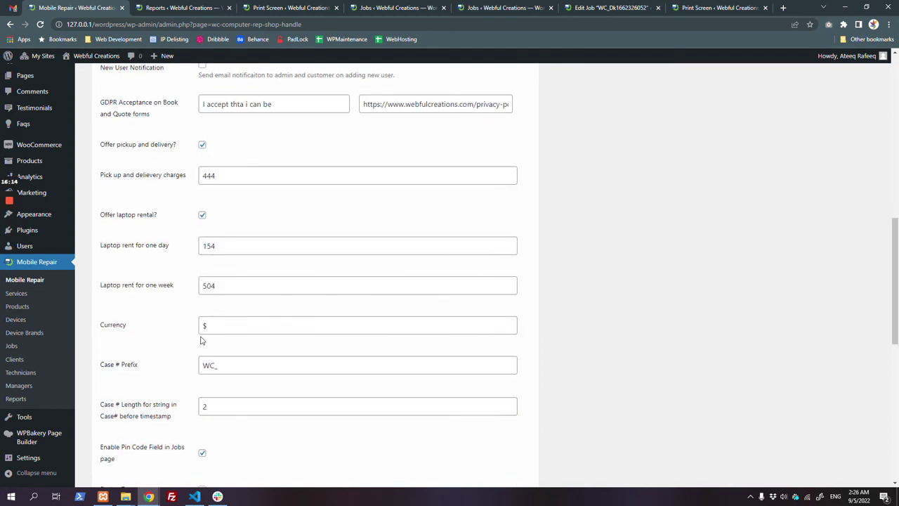
{"action": "left_click", "coordinate": [142, 437]}
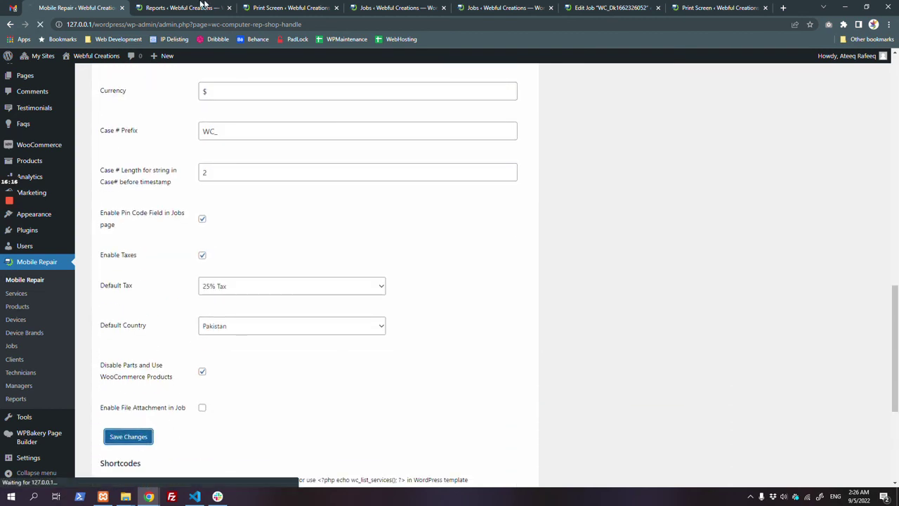
Step: View the printed Daily Sales Summary report for August 1–September 4, 2022
{"action": "left_click", "coordinate": [201, 7]}
{"action": "left_click", "coordinate": [283, 7]}
{"action": "scroll", "coordinate": [487, 281], "scroll_direction": "up", "scroll_amount": 10}
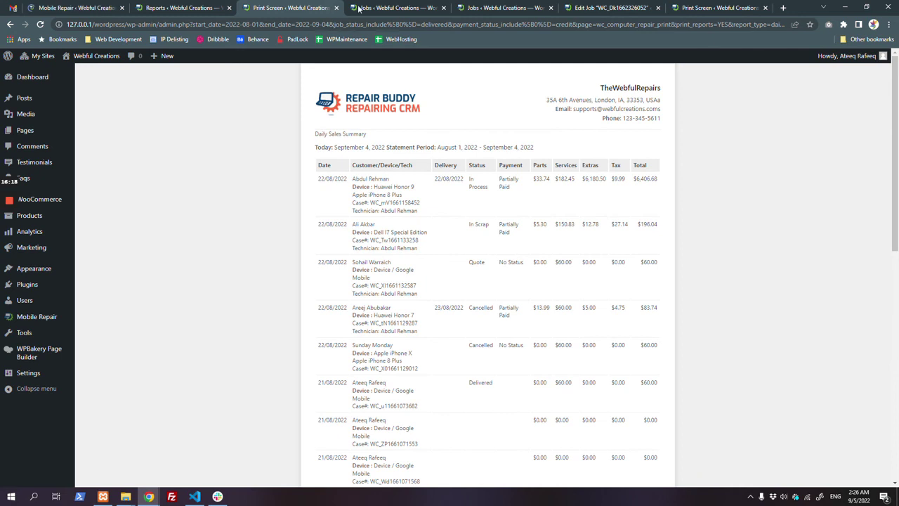
Step: Open a repair job from the Jobs list and check its Device Serial Number field label
{"action": "left_click", "coordinate": [399, 8]}
{"action": "left_click", "coordinate": [217, 153]}
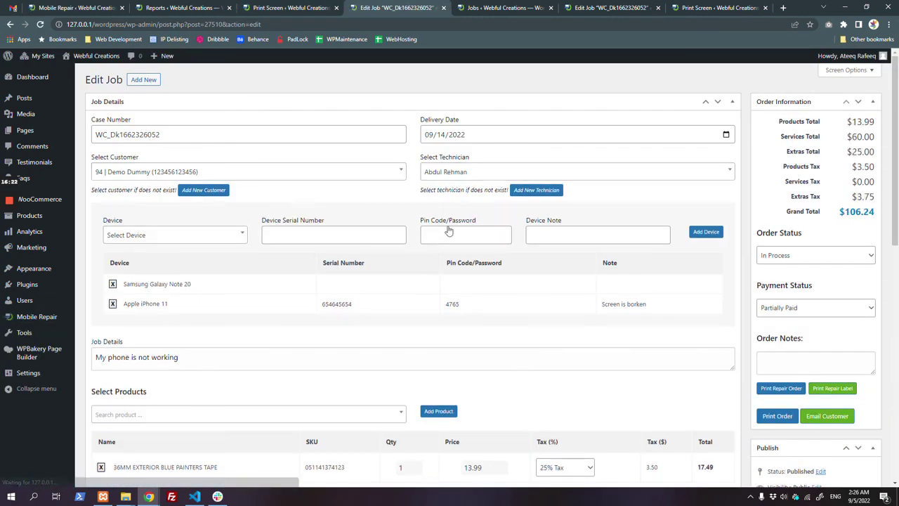
{"action": "left_click_drag", "start_coordinate": [264, 223], "coordinate": [351, 228]}
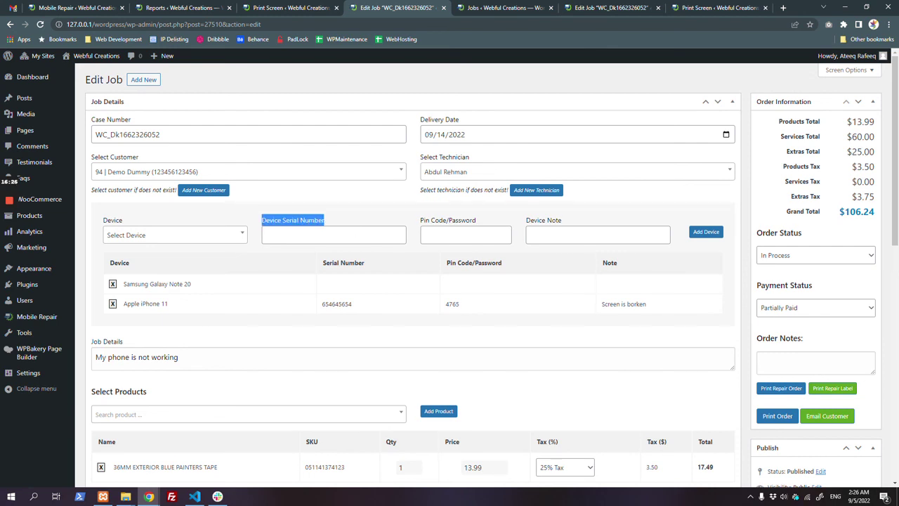
Step: Print the job order, confirm the Serial Number column heading, and return to Edit Job
{"action": "left_click", "coordinate": [778, 416]}
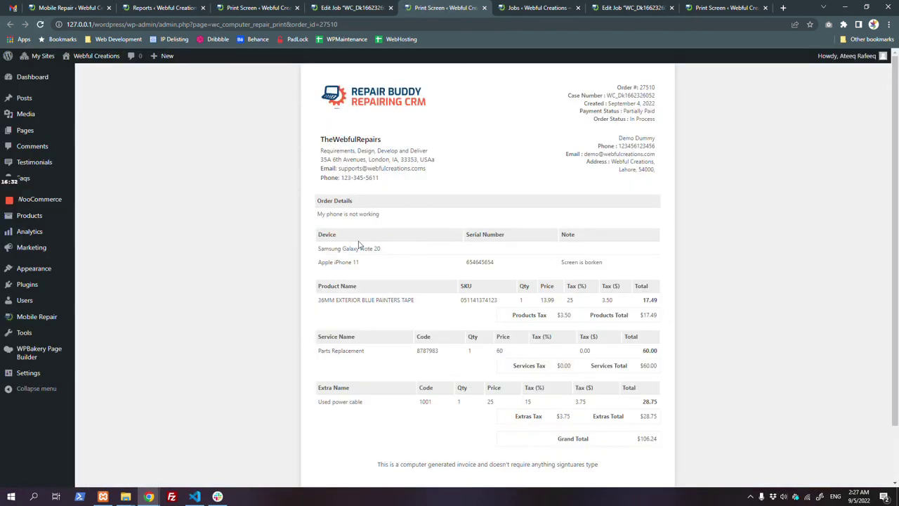
{"action": "triple_click", "coordinate": [484, 234]}
{"action": "left_click", "coordinate": [353, 8]}
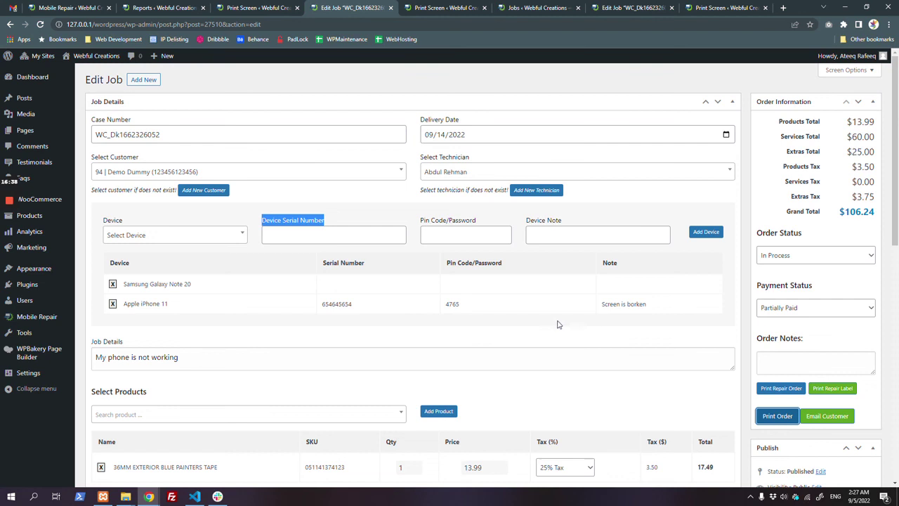